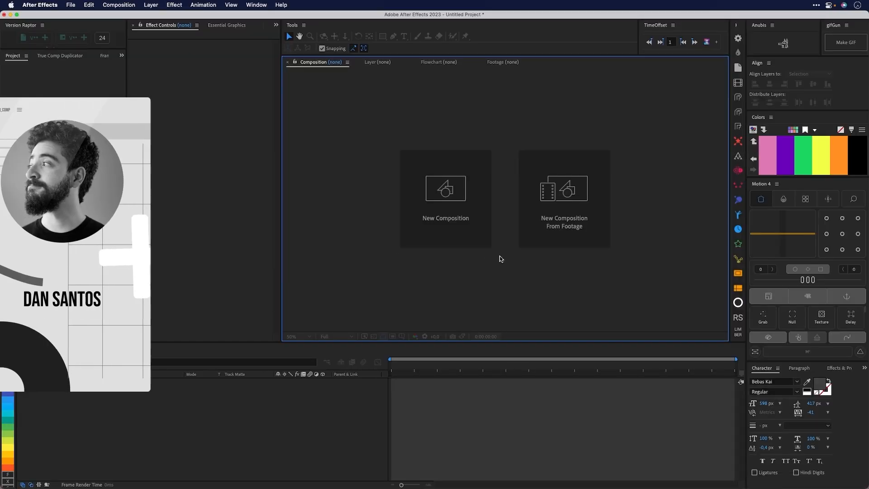
Step: Create a new composition named MAIN_COMP with a width of 1080 px and a height of 1920 px
{"action": "left_click", "coordinate": [458, 213]}
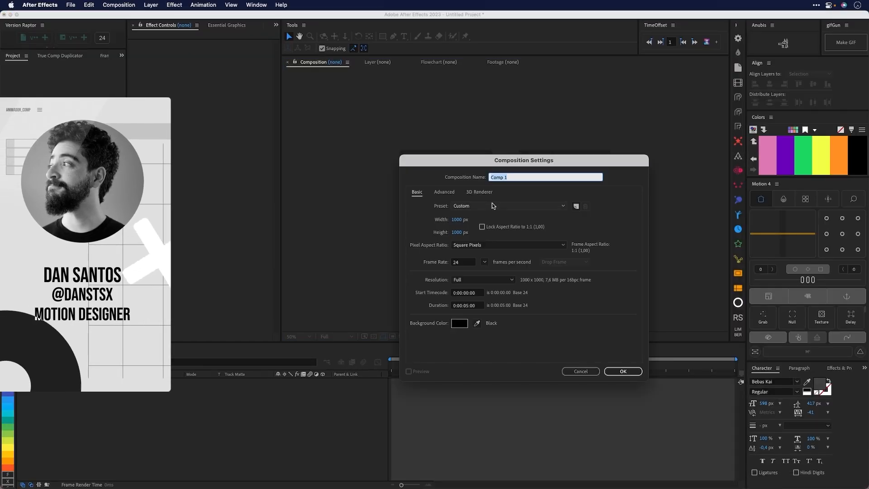
{"action": "type", "text": "MAIN_COMP"}
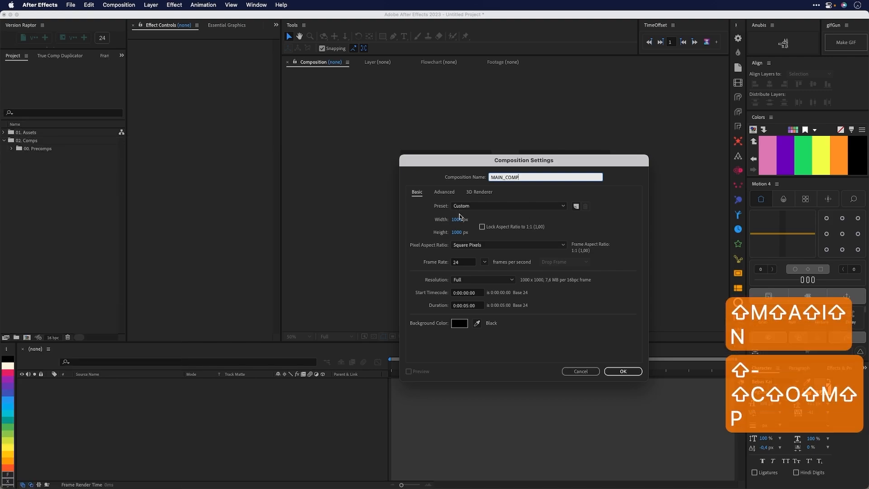
{"action": "left_click", "coordinate": [458, 219]}
{"action": "type", "text": "1080"}
{"action": "key", "text": "Tab"}
{"action": "type", "text": "1"}
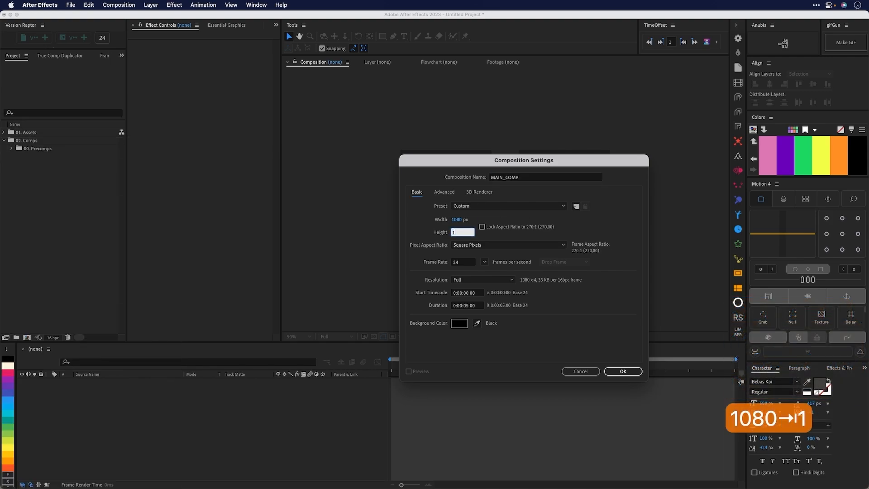
{"action": "type", "text": "920"}
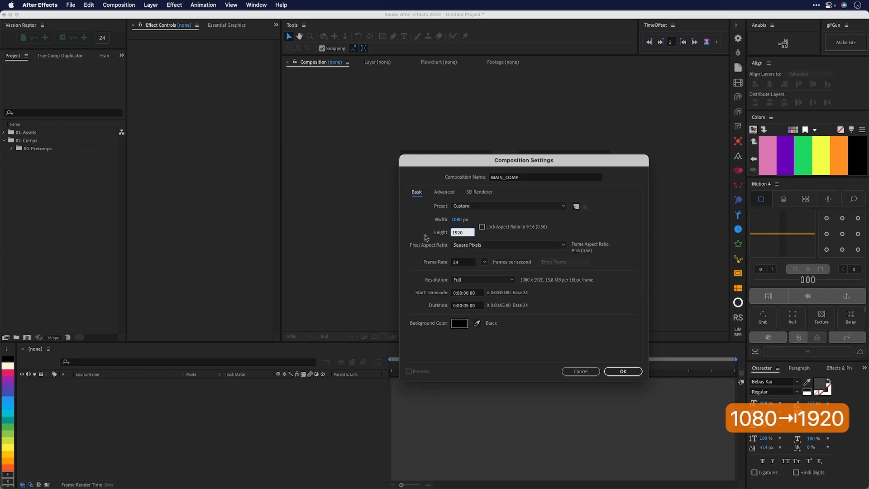
{"action": "left_click", "coordinate": [623, 371]}
{"action": "scroll", "coordinate": [525, 216], "scroll_direction": "down", "scroll_amount": 2}
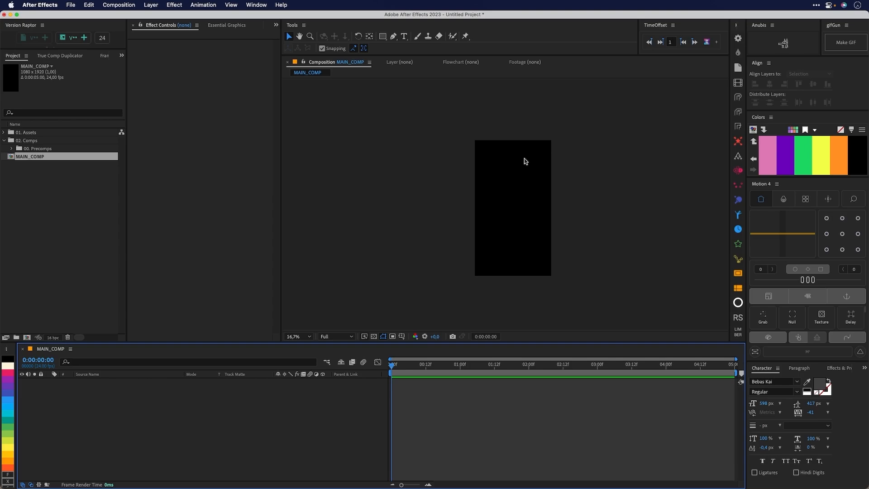
{"action": "scroll", "coordinate": [532, 165], "scroll_direction": "up", "scroll_amount": 2}
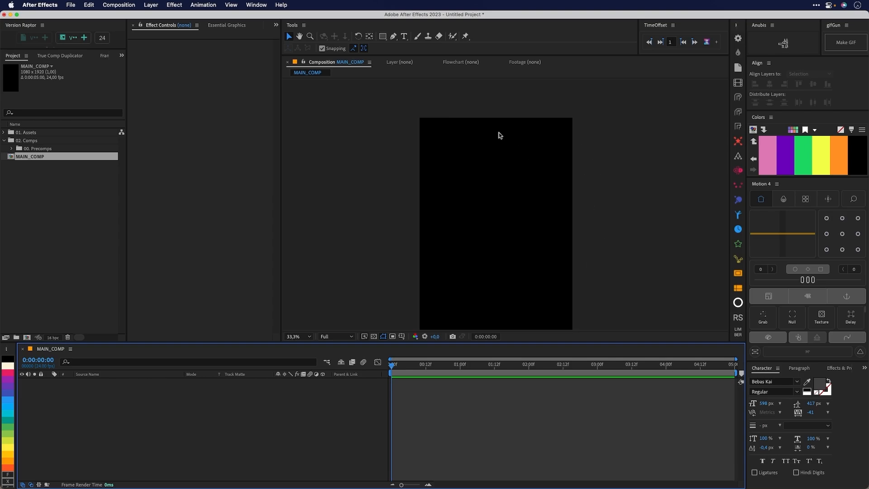
{"action": "left_click_drag", "start_coordinate": [506, 222], "coordinate": [521, 202]}
{"action": "left_click_drag", "start_coordinate": [509, 243], "coordinate": [511, 238]}
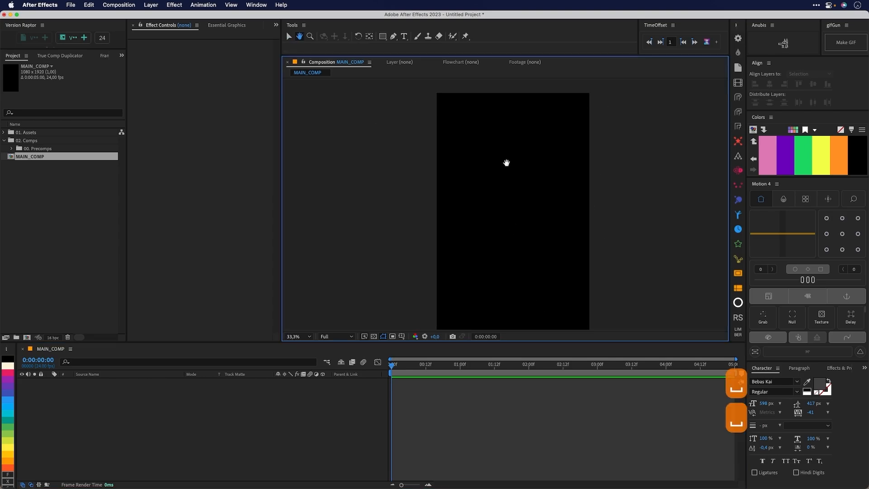
{"action": "left_click_drag", "start_coordinate": [506, 163], "coordinate": [504, 148]}
Step: Create a second composition named PATTERN_01 with a width and height of 1000 px
{"action": "left_click", "coordinate": [34, 262]}
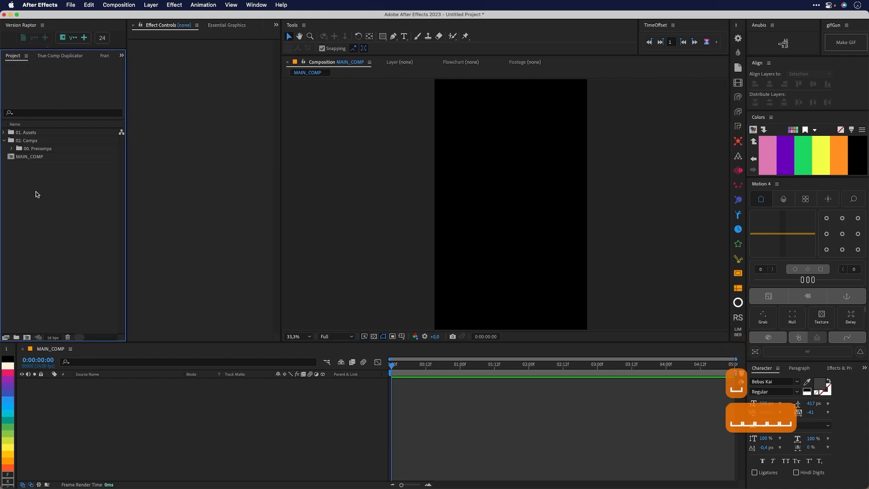
{"action": "left_click", "coordinate": [27, 338]}
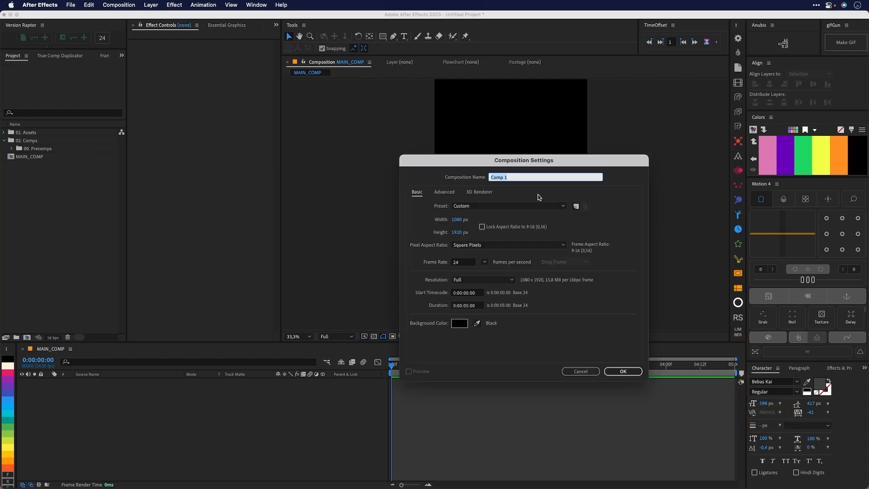
{"action": "type", "text": "PA"}
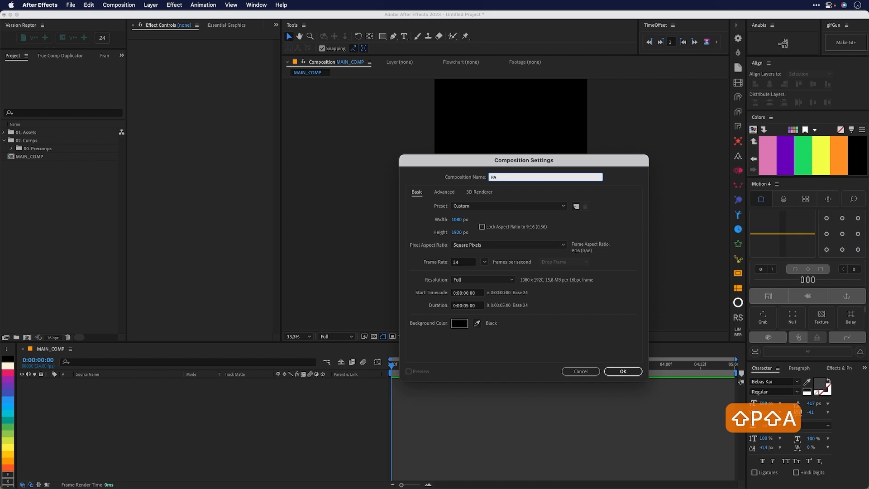
{"action": "type", "text": "TTERN_01"}
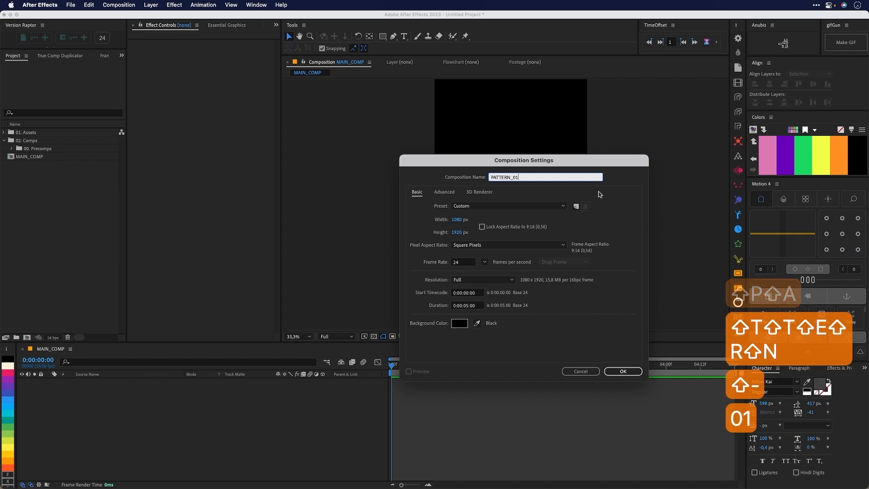
{"action": "left_click", "coordinate": [457, 232]}
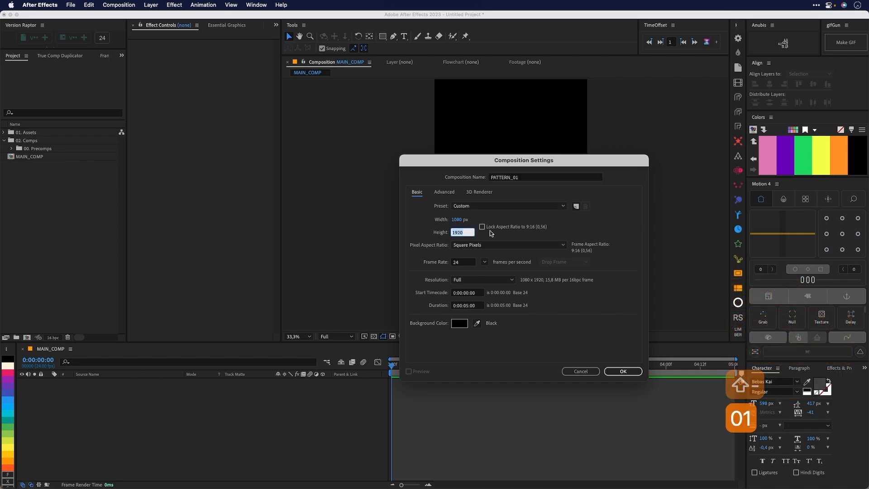
{"action": "key", "text": "shift+Tab"}
{"action": "type", "text": "1000"}
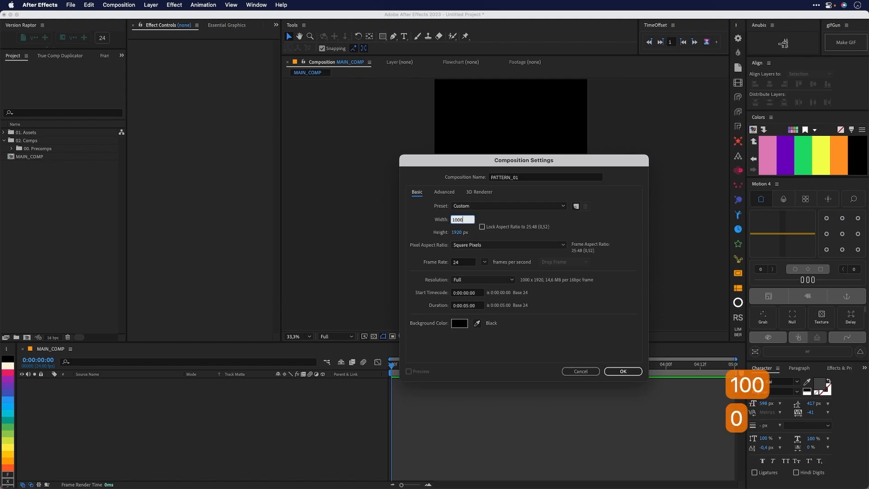
{"action": "key", "text": "Tab"}
{"action": "type", "text": "1000"}
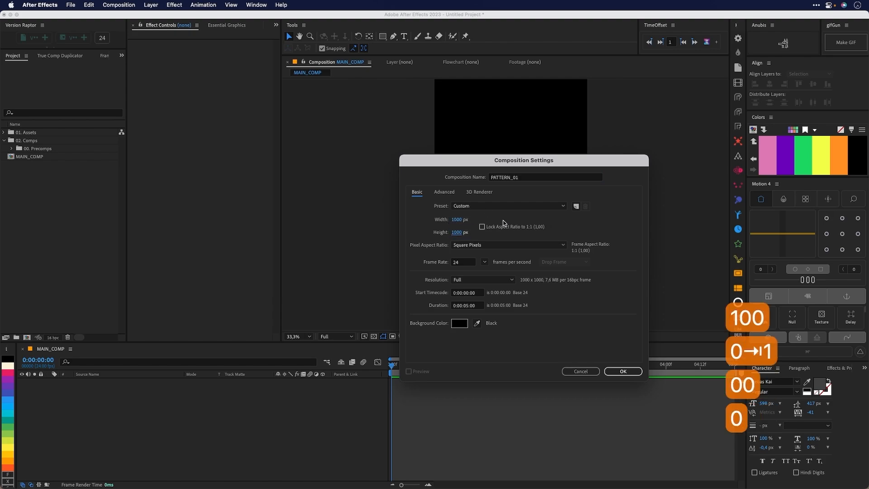
{"action": "left_click", "coordinate": [639, 372]}
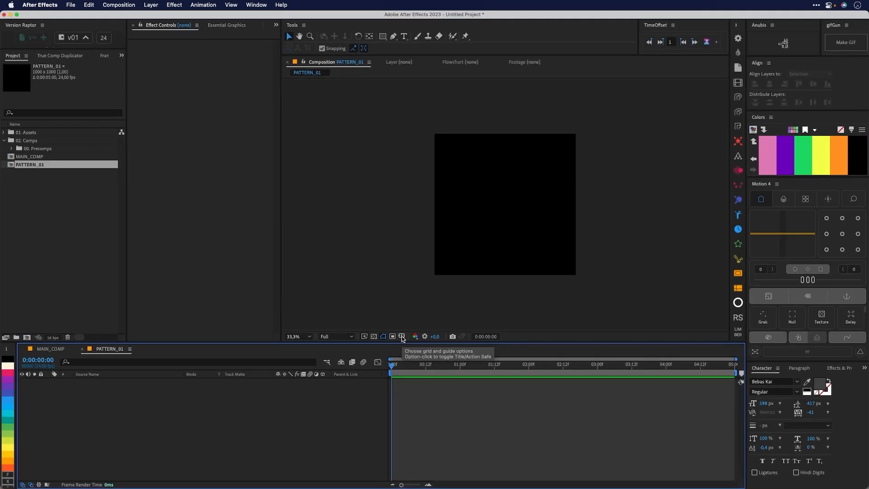
Step: Show the proportional grid over the PATTERN_01 composition and review the other grid and guide options
{"action": "left_click", "coordinate": [401, 335]}
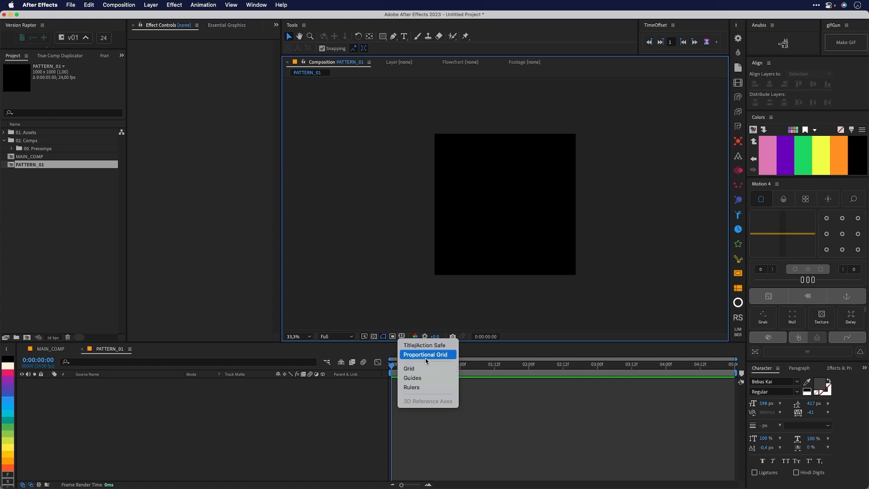
{"action": "left_click", "coordinate": [452, 357]}
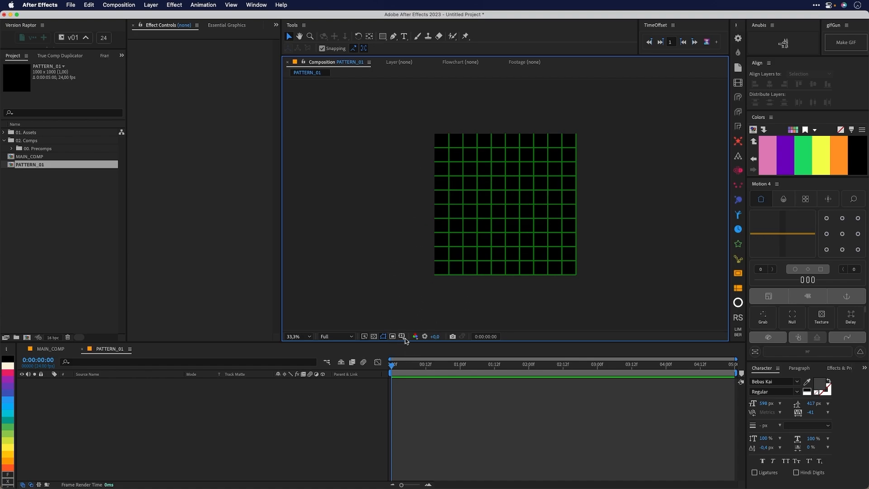
{"action": "left_click", "coordinate": [403, 337]}
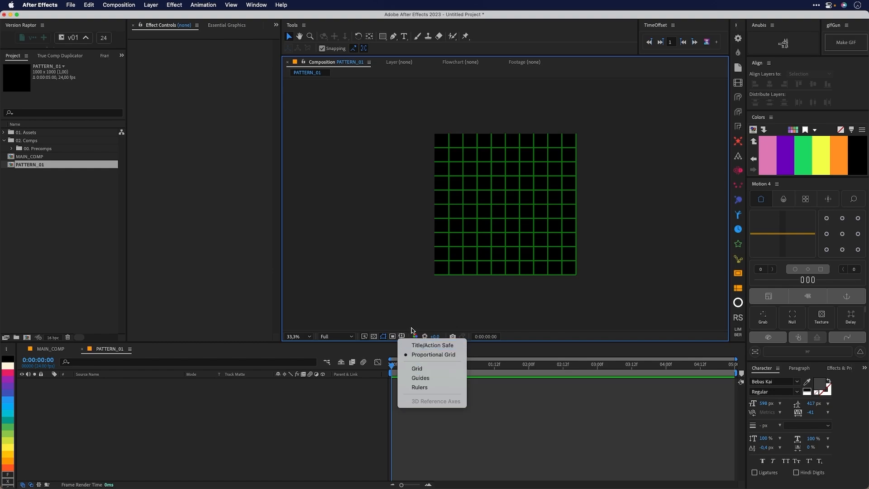
{"action": "left_click", "coordinate": [484, 194]}
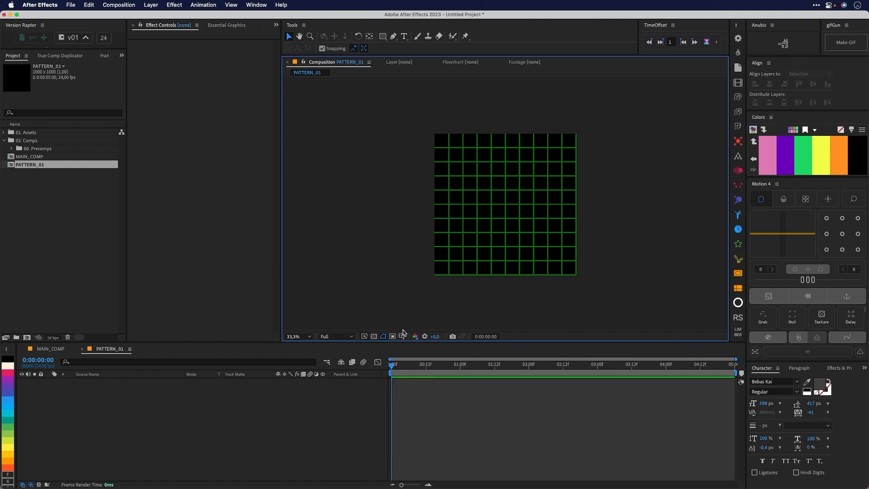
{"action": "left_click", "coordinate": [402, 337]}
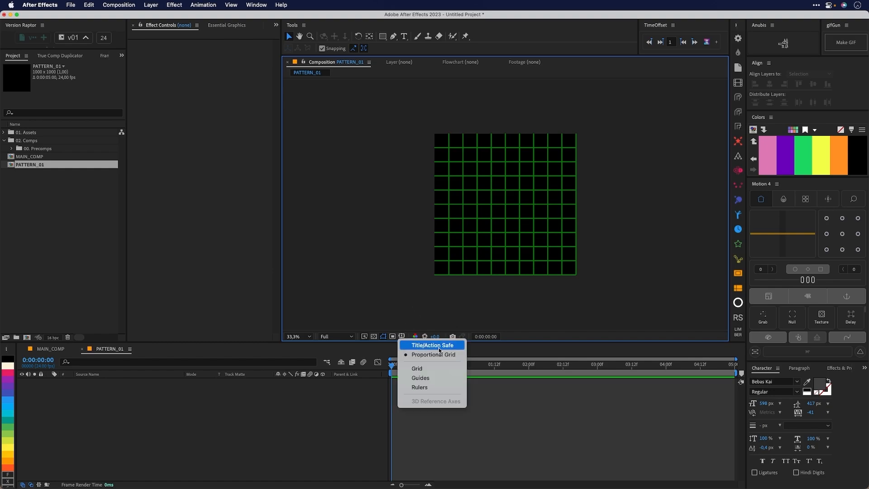
{"action": "left_click", "coordinate": [518, 147]}
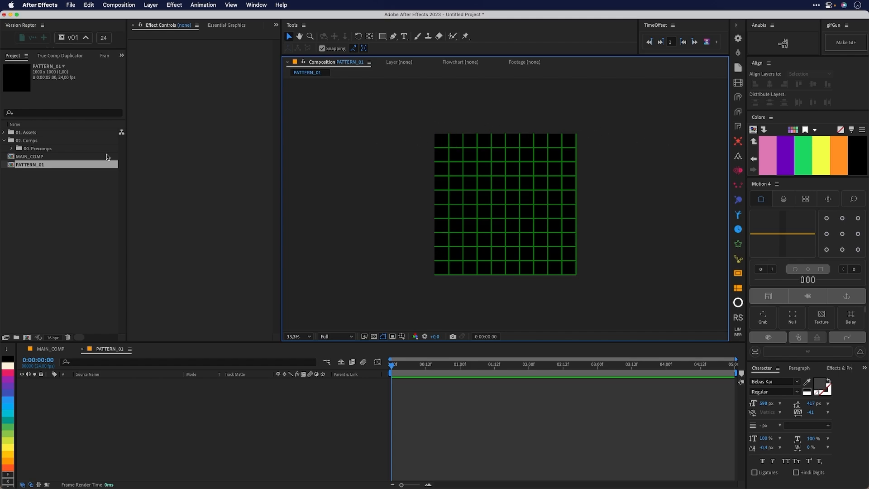
Step: Open MAIN_COMP and show the proportional grid over it
{"action": "double_click", "coordinate": [107, 156]}
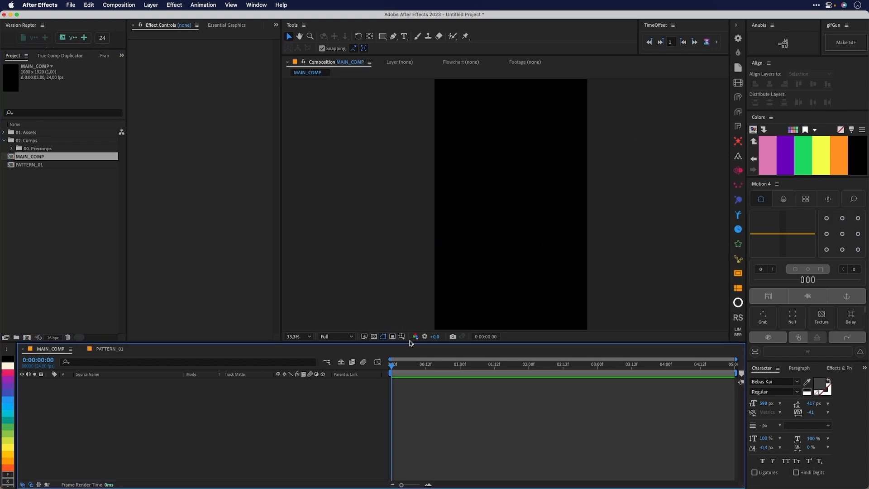
{"action": "left_click", "coordinate": [401, 337]}
{"action": "left_click", "coordinate": [430, 355]}
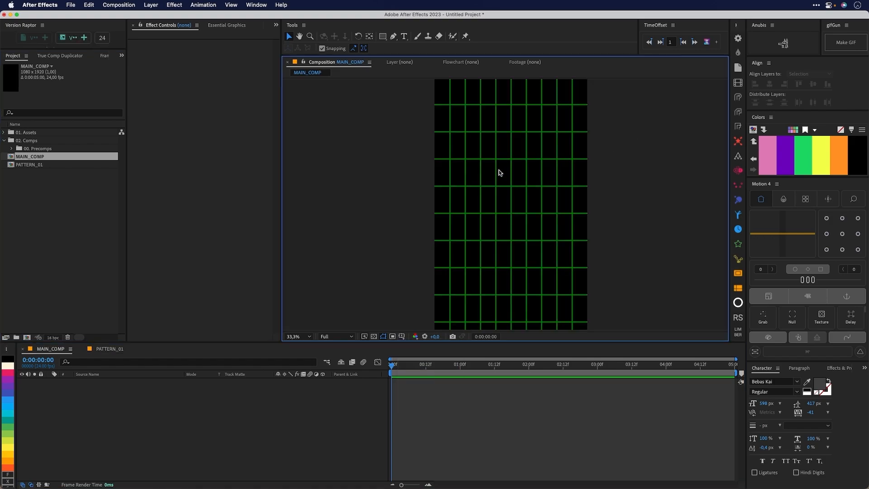
{"action": "scroll", "coordinate": [487, 243], "scroll_direction": "down", "scroll_amount": 2}
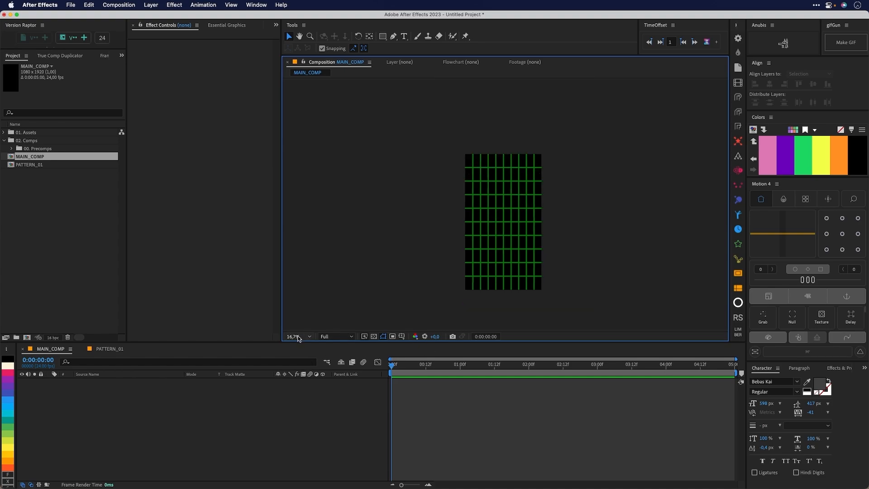
Step: Reopen PATTERN_01 and replace its proportional grid with the standard grid
{"action": "left_click", "coordinate": [37, 166]}
{"action": "double_click", "coordinate": [37, 166]}
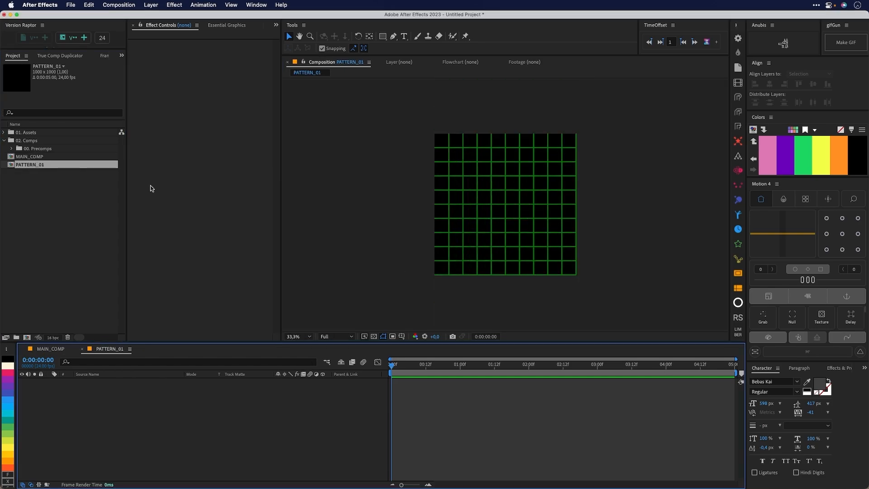
{"action": "left_click", "coordinate": [402, 336]}
{"action": "left_click", "coordinate": [421, 355]}
{"action": "left_click", "coordinate": [402, 337]}
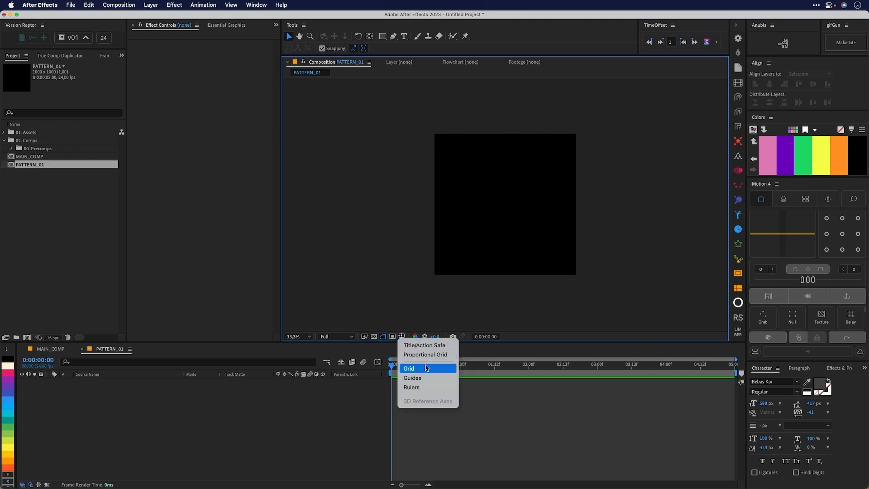
{"action": "left_click", "coordinate": [510, 198]}
{"action": "key", "text": "super+apostrophe"}
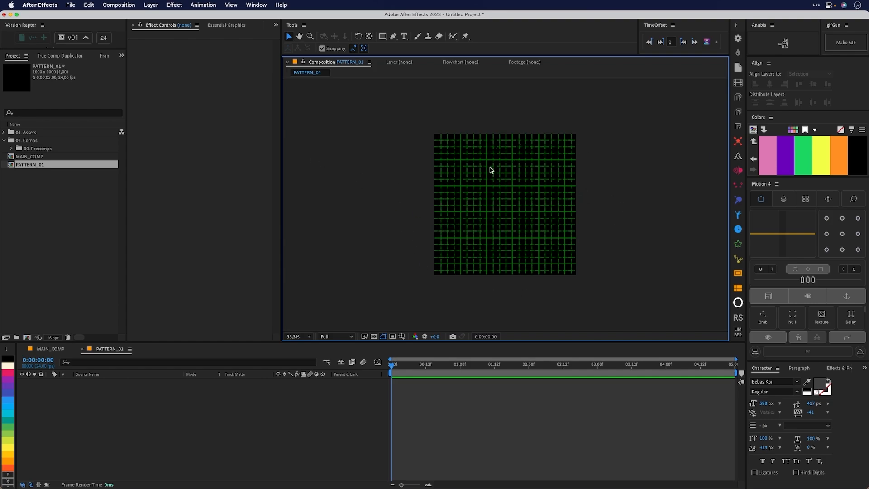
Step: Set the standard grid's subdivisions to 1 in the Grids & Guides preferences and apply the change
{"action": "left_click", "coordinate": [56, 5]}
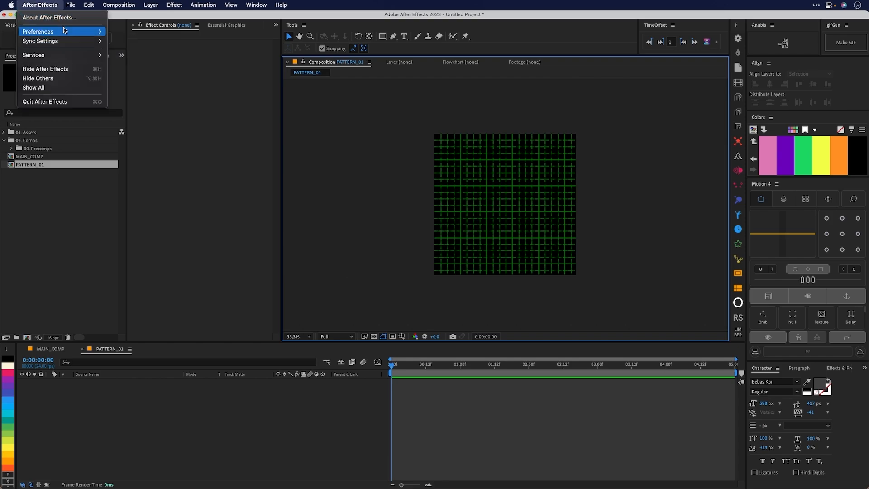
{"action": "mouse_move", "coordinate": [68, 32]}
{"action": "left_click", "coordinate": [158, 78]}
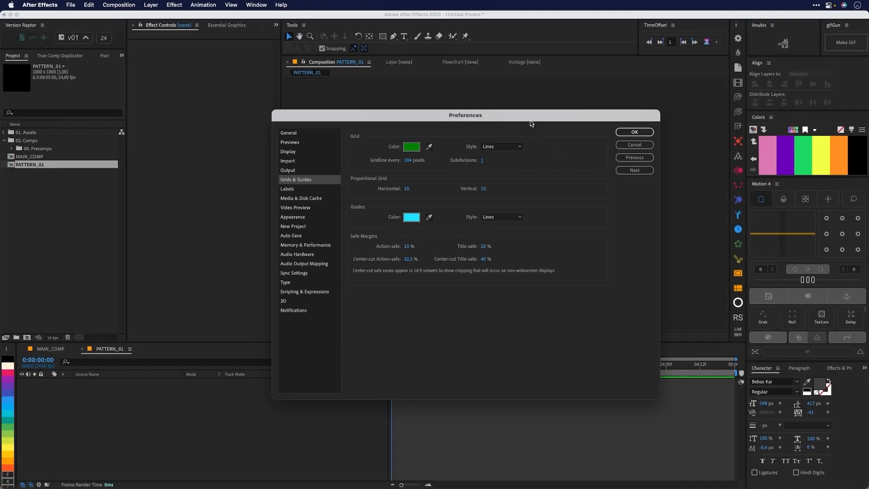
{"action": "left_click_drag", "start_coordinate": [532, 124], "coordinate": [527, 251]}
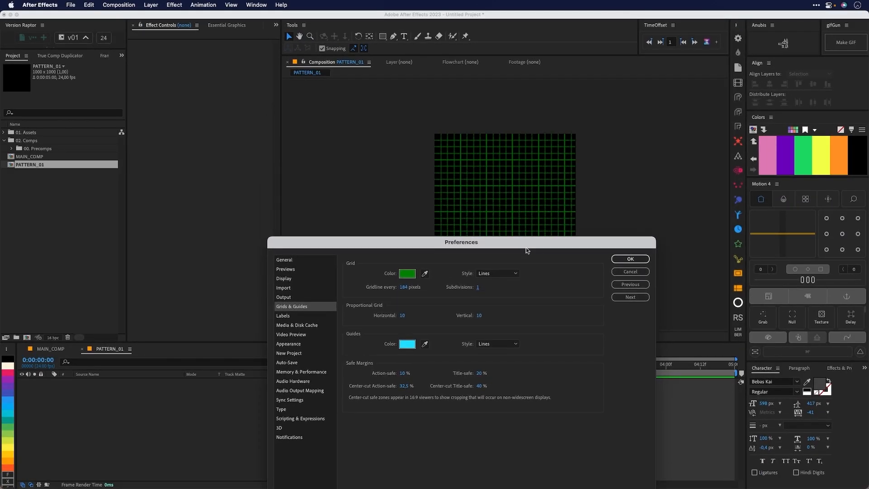
{"action": "left_click", "coordinate": [634, 263]}
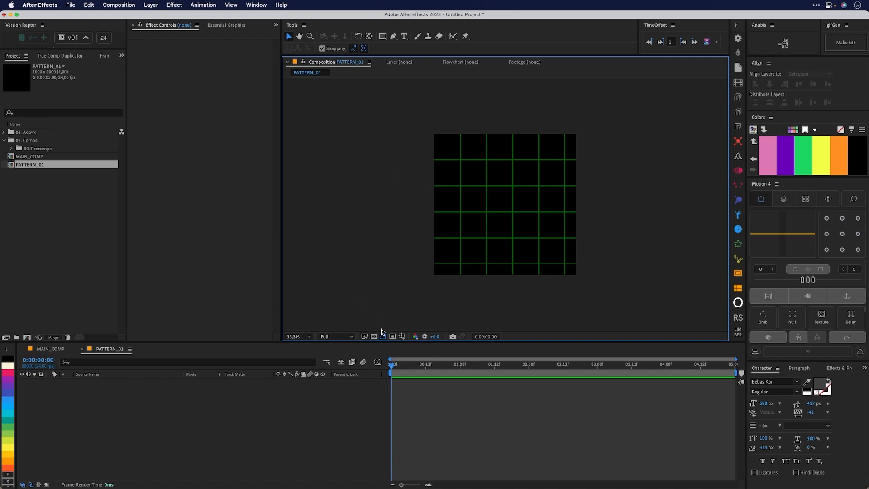
Step: Turn on Snap to Grid for the PATTERN_01 composition
{"action": "left_click", "coordinate": [405, 337]}
{"action": "left_click", "coordinate": [421, 371]}
{"action": "left_click", "coordinate": [228, 4]}
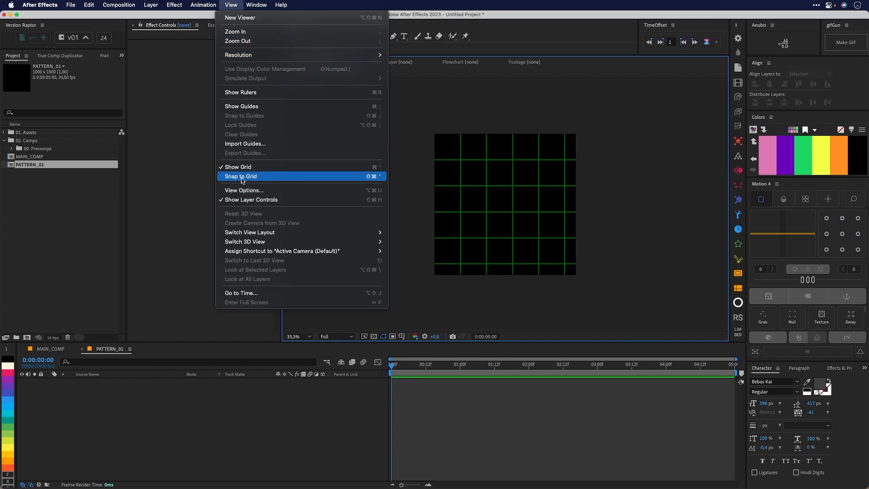
{"action": "left_click", "coordinate": [271, 176]}
Step: Draw a pink rectangle three grid cells wide and two cells tall in PATTERN_01, starting one cell in from the upper-left corner
{"action": "key", "text": "super+z"}
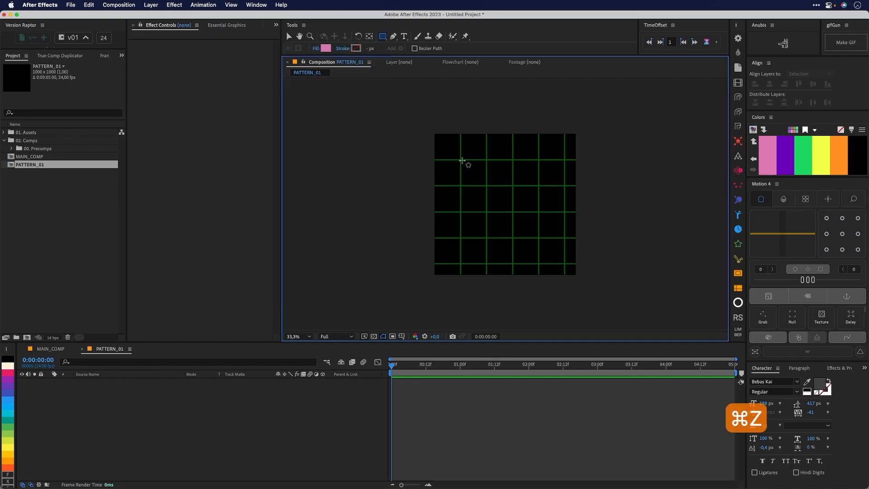
{"action": "mouse_move", "coordinate": [462, 160]}
{"action": "left_mouse_down"}
{"action": "mouse_move", "coordinate": [512, 182]}
{"action": "mouse_move", "coordinate": [513, 169]}
{"action": "mouse_move", "coordinate": [514, 187]}
{"action": "mouse_move", "coordinate": [519, 179]}
{"action": "mouse_move", "coordinate": [539, 212]}
{"action": "left_mouse_up"}
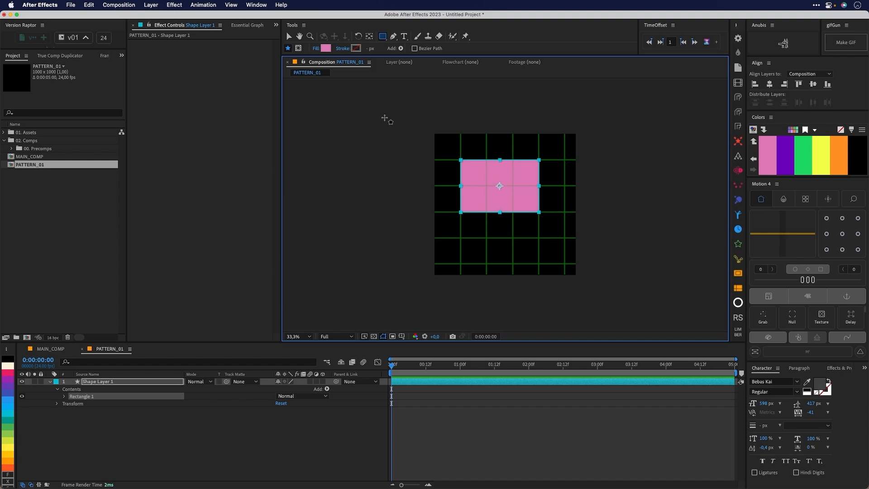
{"action": "left_click", "coordinate": [290, 36]}
{"action": "left_click", "coordinate": [511, 177]}
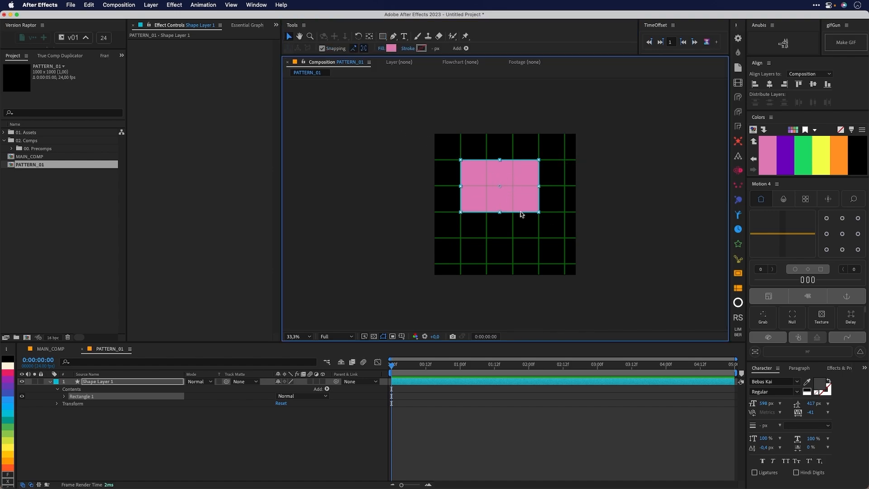
Step: Delete the pink rectangle and set the standard grid to a gridline every 1000/10 pixels in the Grids & Guides preferences
{"action": "key", "text": "Delete"}
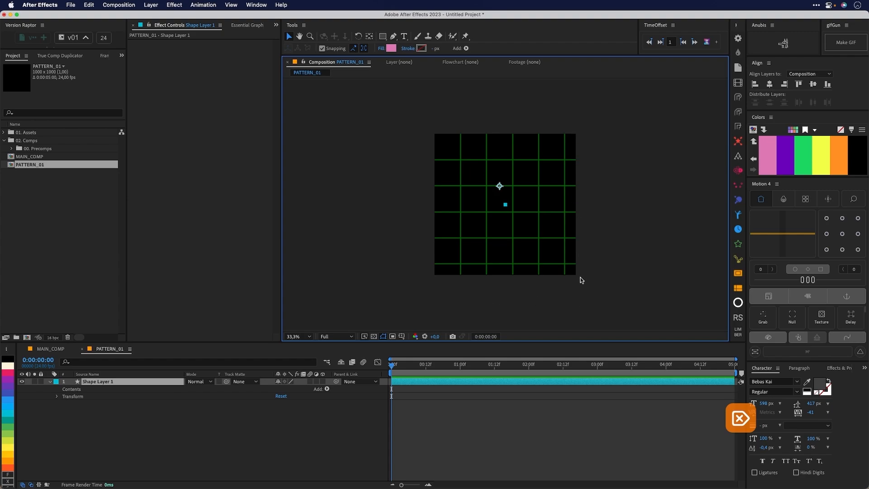
{"action": "left_click", "coordinate": [32, 7]}
{"action": "mouse_move", "coordinate": [55, 31]}
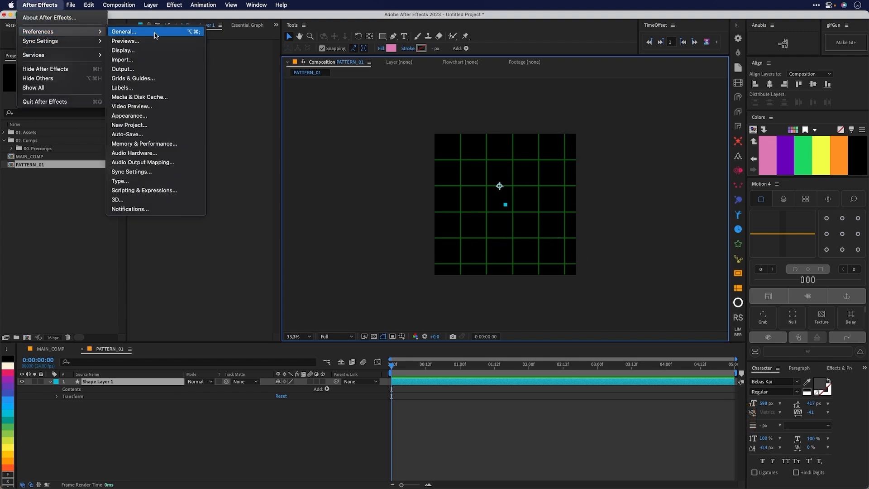
{"action": "left_click", "coordinate": [148, 79]}
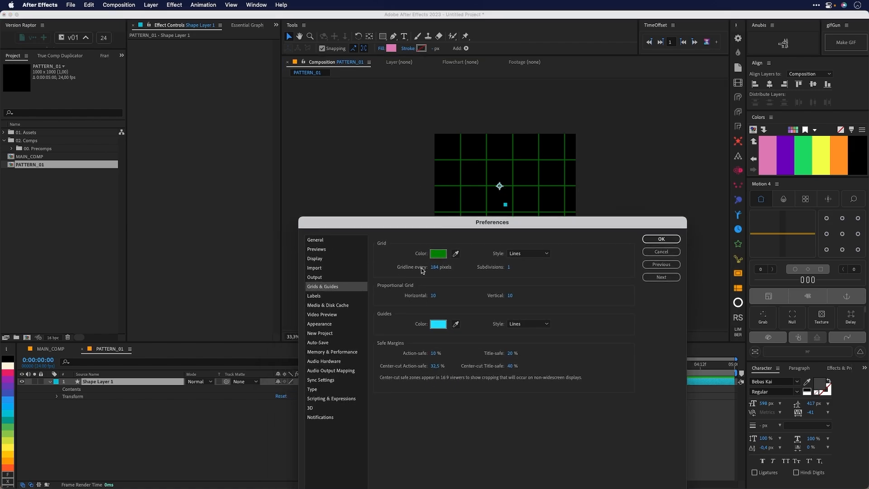
{"action": "left_click", "coordinate": [435, 267]}
{"action": "type", "text": "1000"}
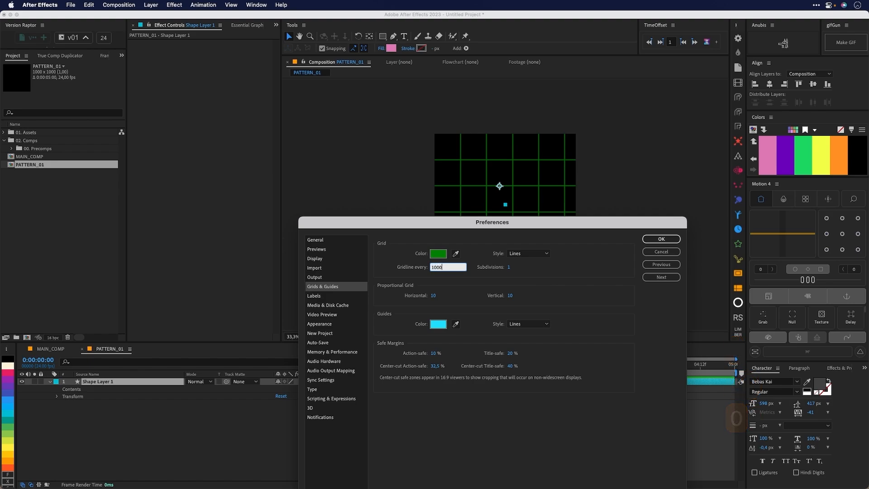
{"action": "type", "text": "/"}
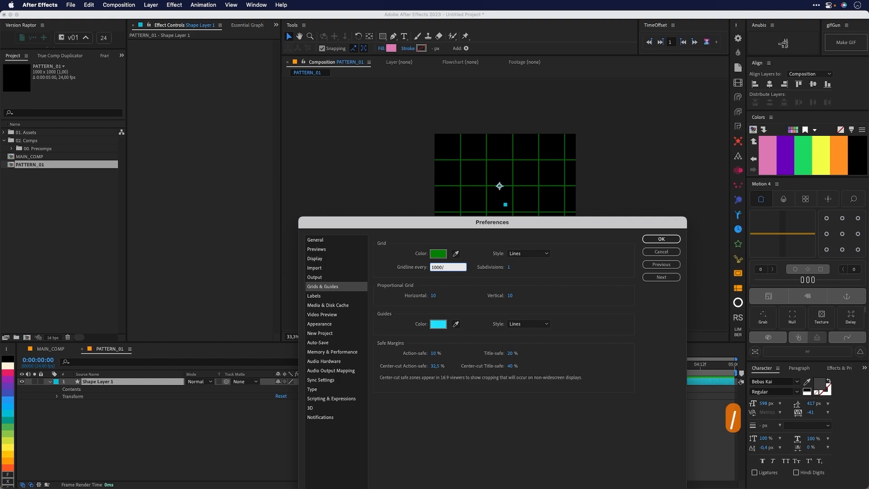
{"action": "type", "text": "10"}
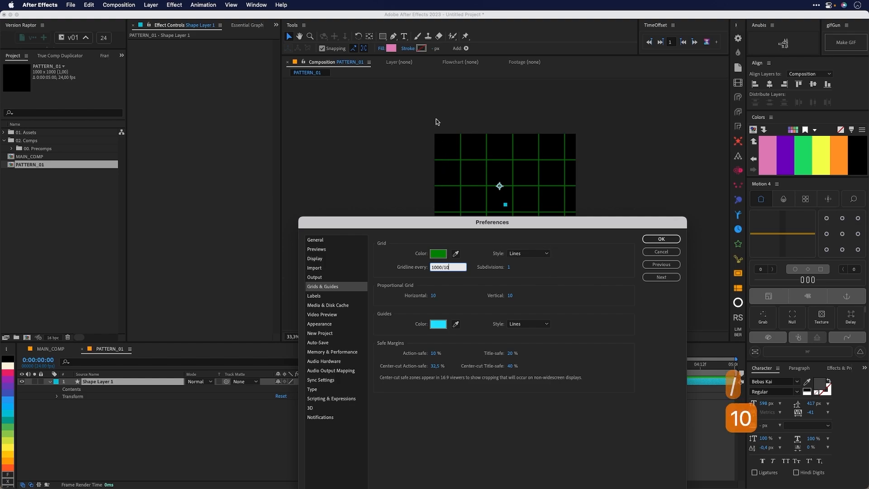
{"action": "key", "text": "Return"}
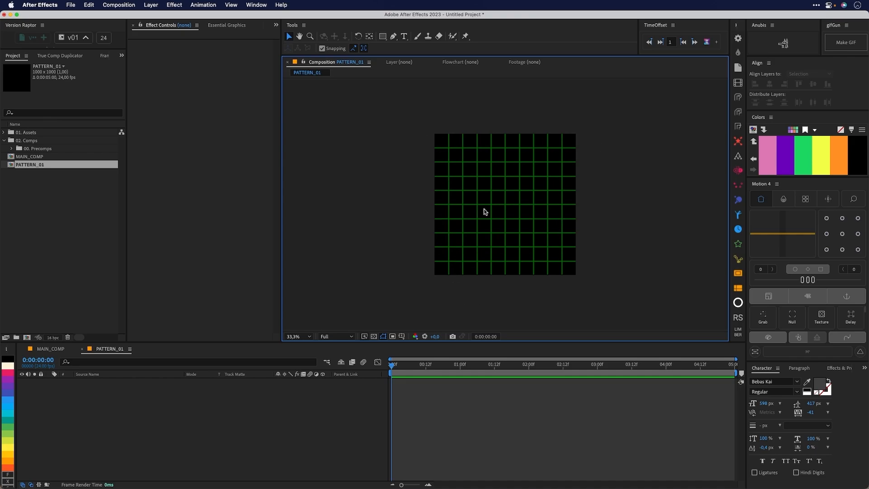
Step: Draw a pink circle five grid cells wide filling the lower-right quadrant of PATTERN_01, with its anchor point centred
{"action": "key", "text": "period"}
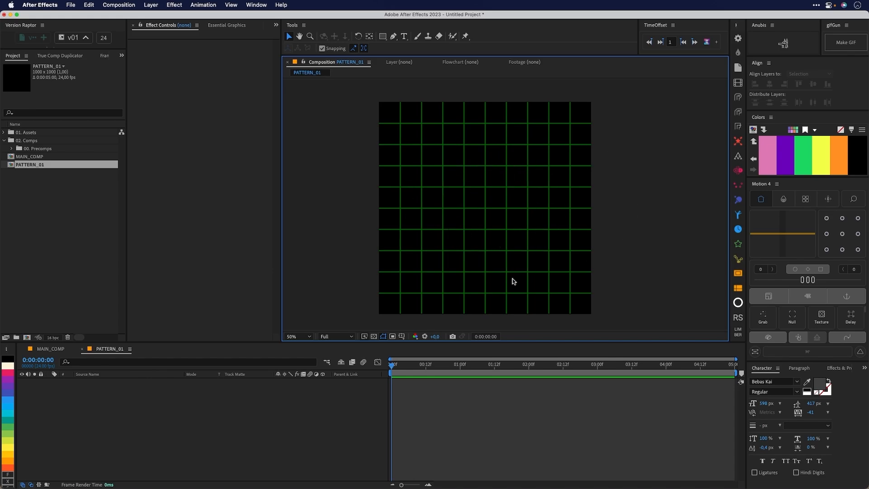
{"action": "left_click", "coordinate": [382, 36]}
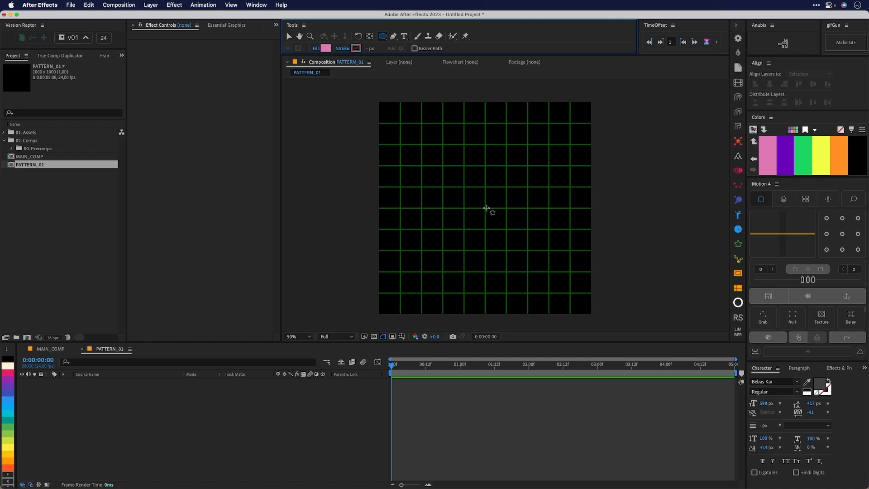
{"action": "left_click", "coordinate": [484, 208]}
{"action": "left_click_drag", "start_coordinate": [485, 208], "coordinate": [590, 311]}
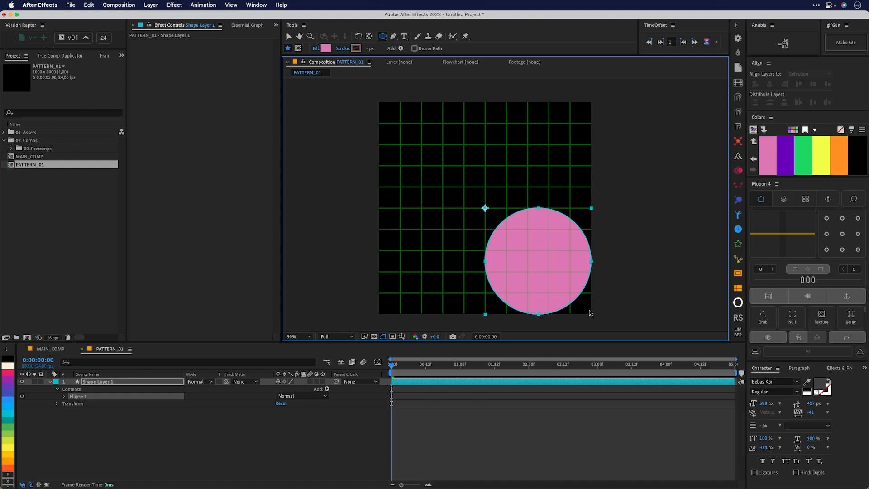
{"action": "left_click_drag", "start_coordinate": [590, 312], "coordinate": [590, 312]}
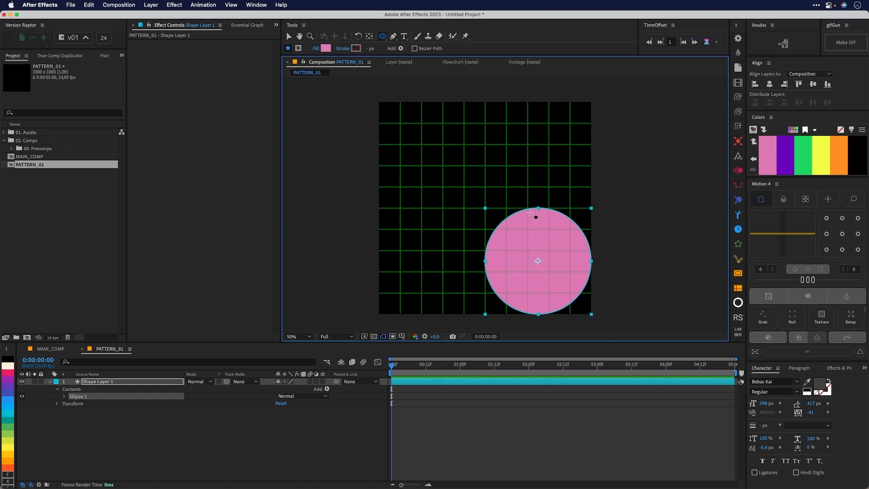
{"action": "left_click", "coordinate": [599, 251]}
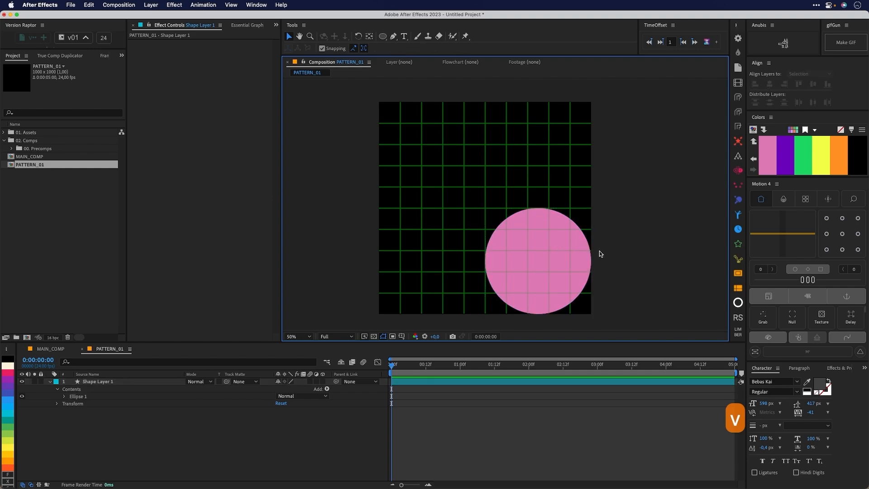
Step: Duplicate the circle three times and place the copies so each quadrant of PATTERN_01 holds one circle
{"action": "left_click", "coordinate": [557, 254]}
{"action": "key", "text": "super+d"}
{"action": "left_click_drag", "start_coordinate": [561, 269], "coordinate": [573, 163]}
{"action": "key", "text": "super+d"}
{"action": "key", "text": "super+d"}
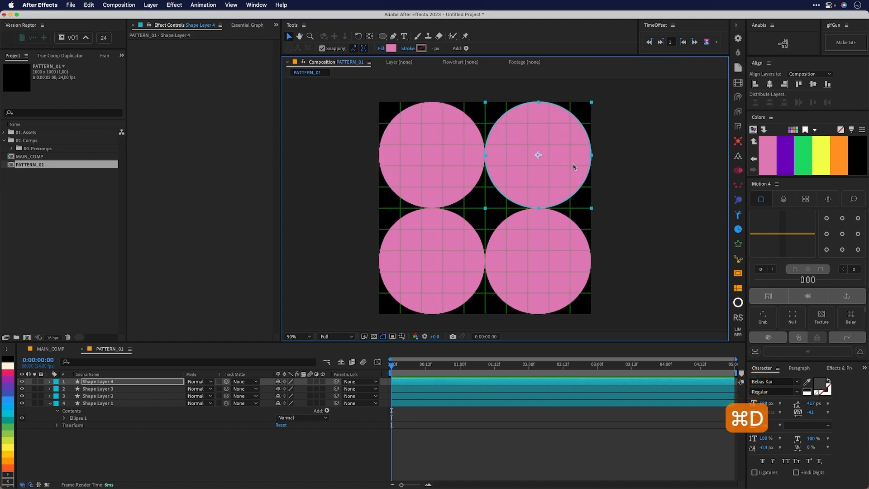
{"action": "left_click", "coordinate": [607, 166]}
Step: Turn off Snap to Grid and the general layer snapping for PATTERN_01
{"action": "scroll", "coordinate": [480, 153], "scroll_direction": "down", "scroll_amount": 4}
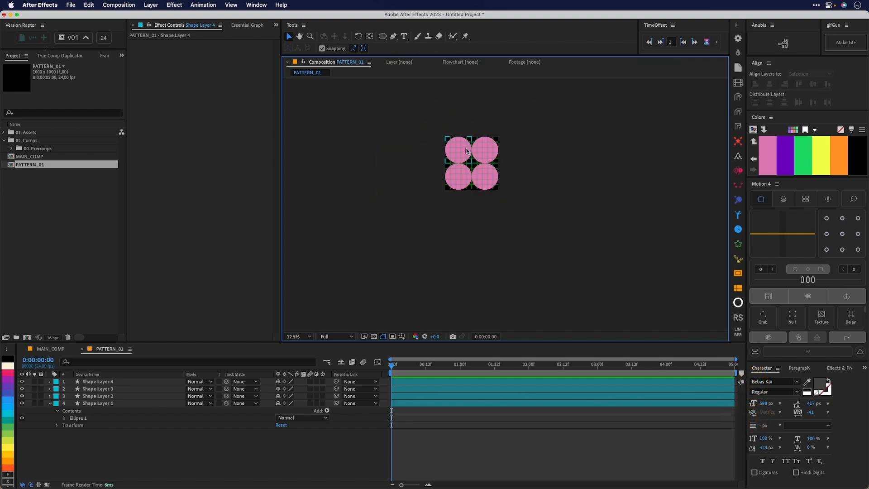
{"action": "scroll", "coordinate": [445, 175], "scroll_direction": "up", "scroll_amount": 8}
{"action": "key", "text": "space"}
{"action": "left_click_drag", "start_coordinate": [509, 115], "coordinate": [493, 197]}
{"action": "scroll", "coordinate": [508, 154], "scroll_direction": "down", "scroll_amount": 4}
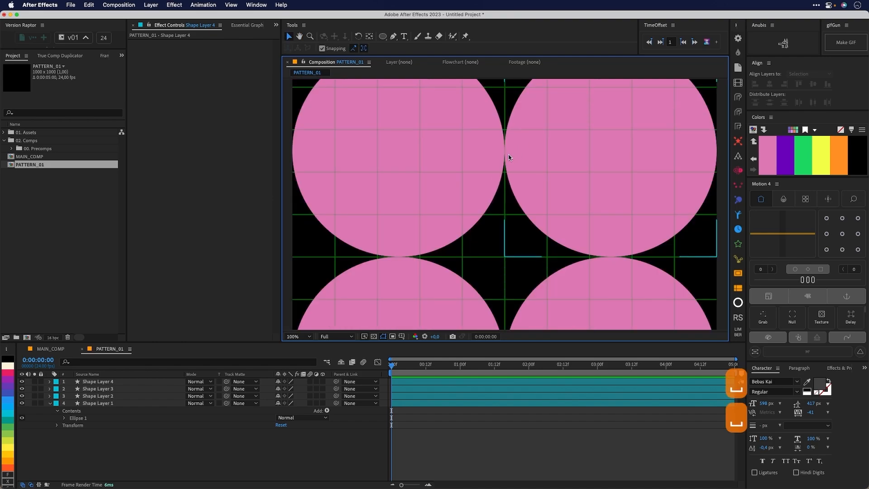
{"action": "left_click", "coordinate": [257, 5]}
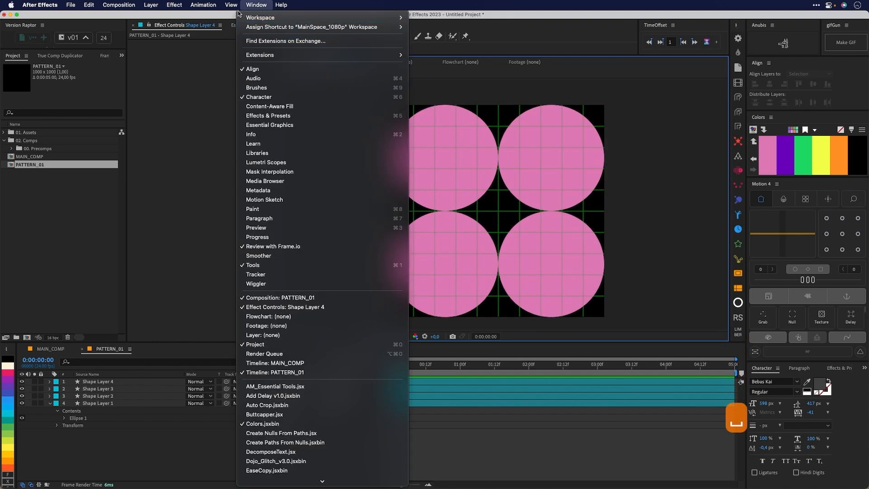
{"action": "mouse_move", "coordinate": [232, 5]}
{"action": "left_click", "coordinate": [252, 176]}
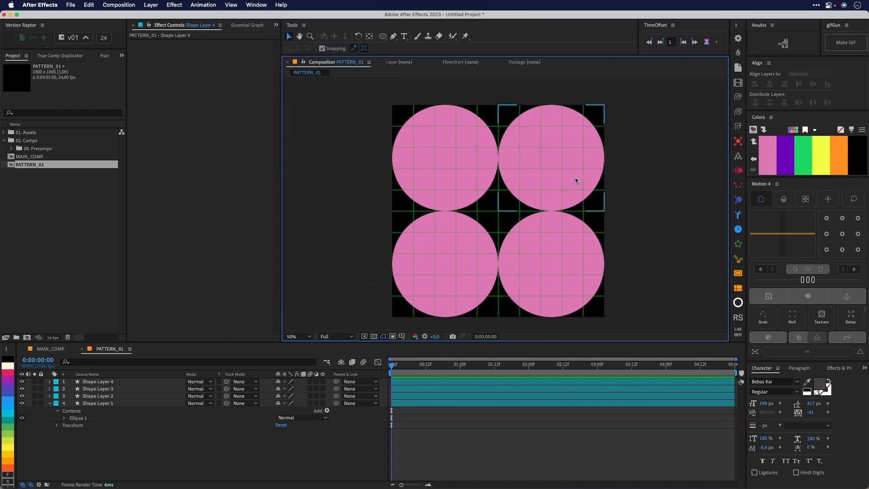
{"action": "left_click", "coordinate": [576, 179]}
{"action": "key", "text": "super+z"}
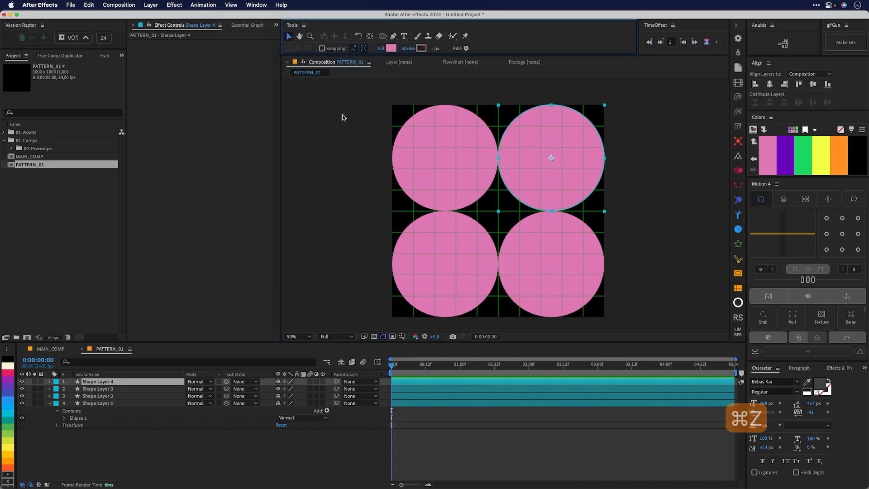
{"action": "left_click", "coordinate": [343, 116]}
Step: Try to place the upper-right circle flush against its neighbours by eye, without snapping, and inspect the contact points up close
{"action": "left_click_drag", "start_coordinate": [561, 168], "coordinate": [543, 193]}
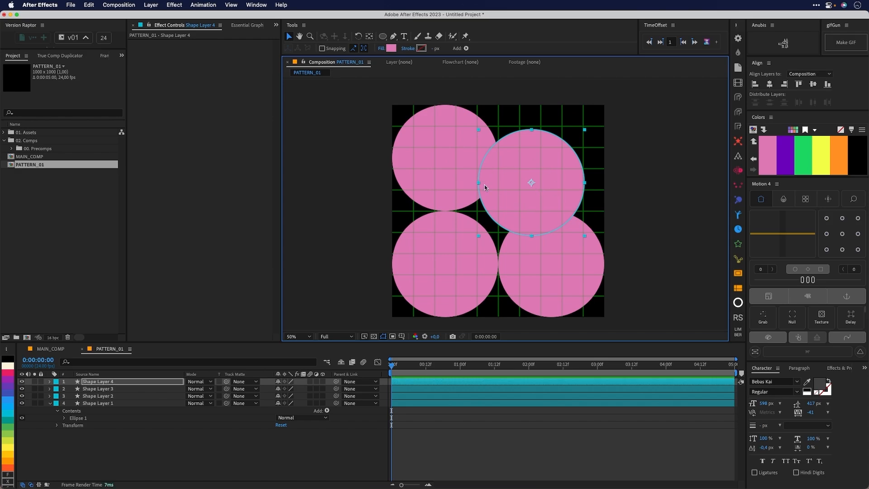
{"action": "left_click_drag", "start_coordinate": [529, 162], "coordinate": [548, 140]}
{"action": "scroll", "coordinate": [498, 153], "scroll_direction": "up", "scroll_amount": 4}
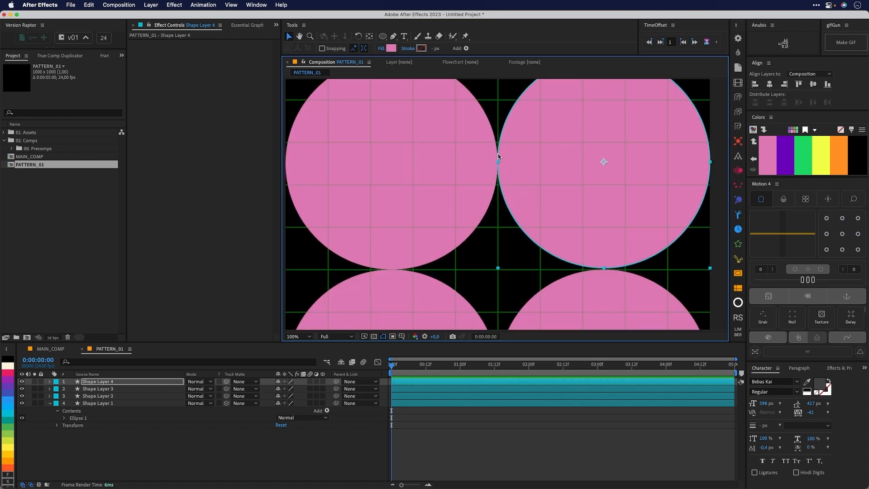
{"action": "scroll", "coordinate": [506, 177], "scroll_direction": "down", "scroll_amount": 2}
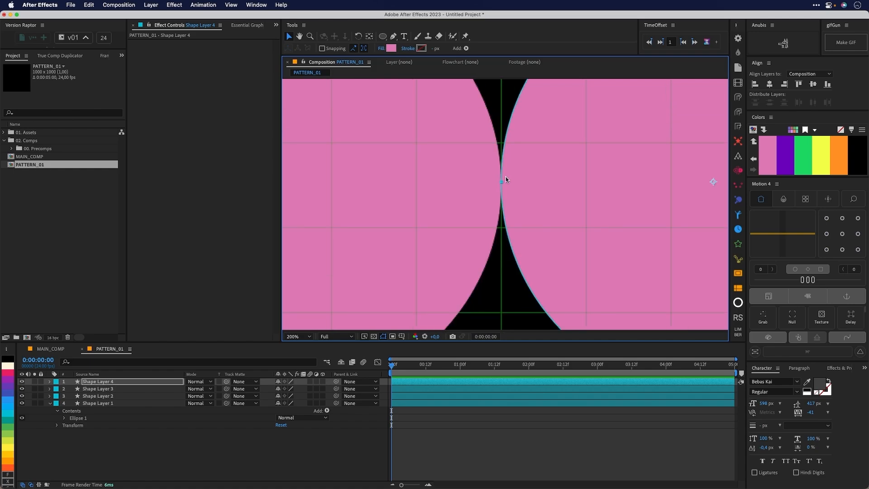
{"action": "scroll", "coordinate": [589, 243], "scroll_direction": "up", "scroll_amount": 3}
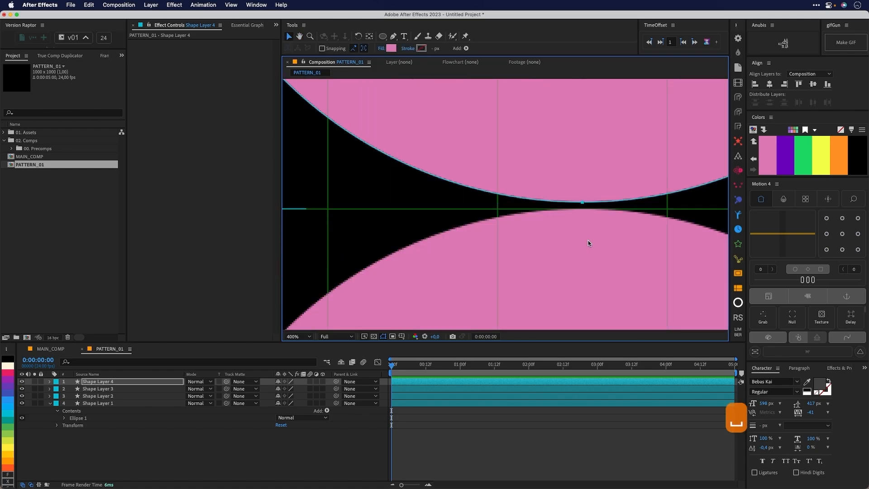
{"action": "scroll", "coordinate": [386, 183], "scroll_direction": "down", "scroll_amount": 3}
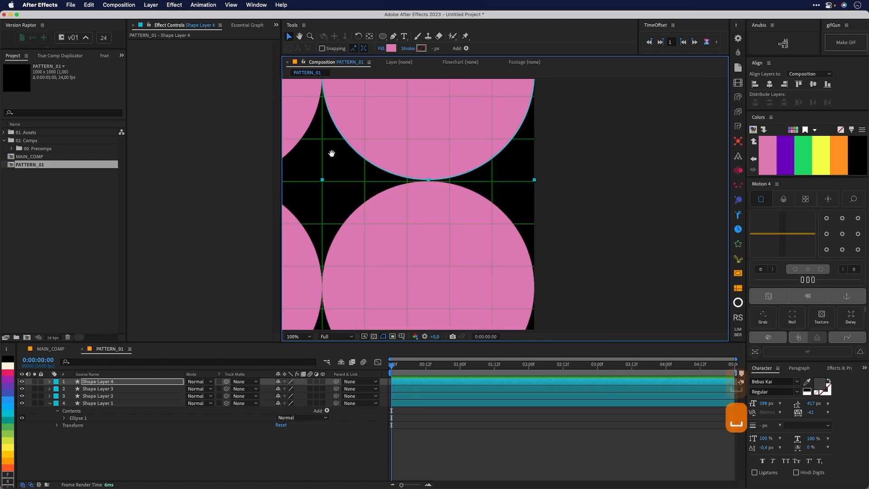
Step: Turn Snap to Grid back on and realign the upper-right circle with its quadrant of the grid
{"action": "left_click", "coordinate": [232, 5]}
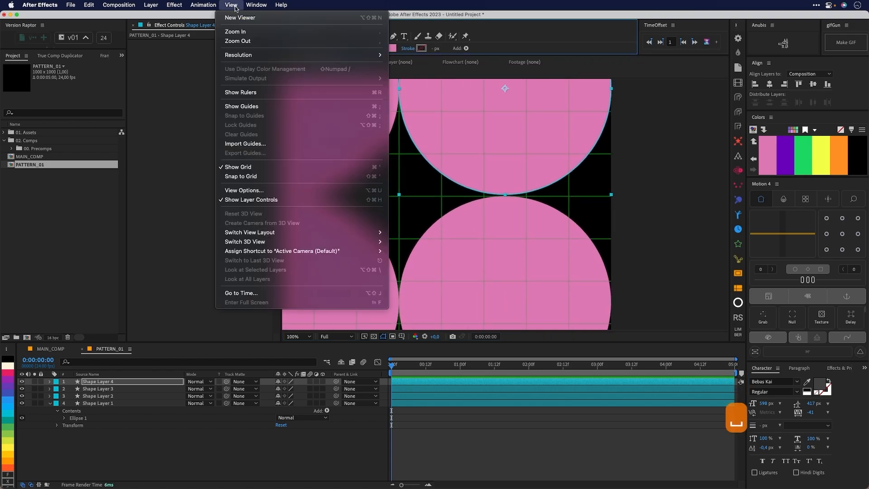
{"action": "left_click", "coordinate": [255, 176]}
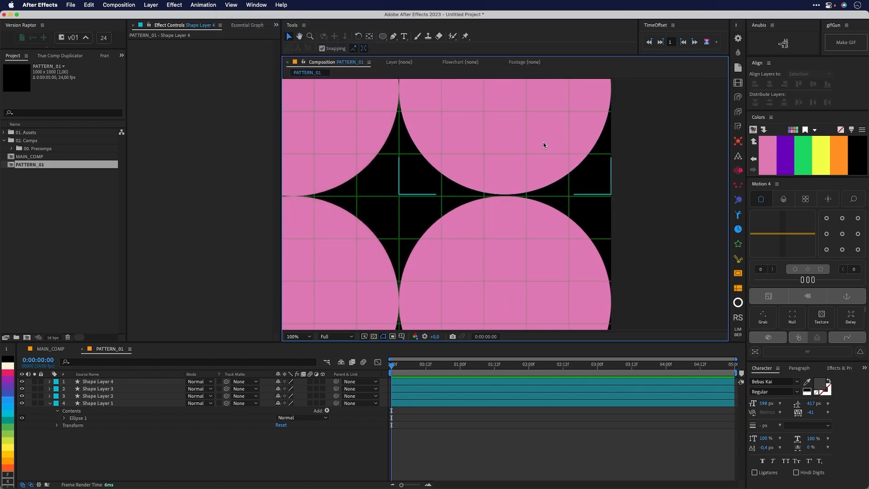
{"action": "left_click_drag", "start_coordinate": [544, 142], "coordinate": [619, 155]}
{"action": "scroll", "coordinate": [528, 159], "scroll_direction": "down", "scroll_amount": 1}
{"action": "left_click", "coordinate": [584, 141]}
{"action": "key", "text": "space"}
{"action": "key", "text": "space"}
{"action": "left_click_drag", "start_coordinate": [525, 121], "coordinate": [527, 125]}
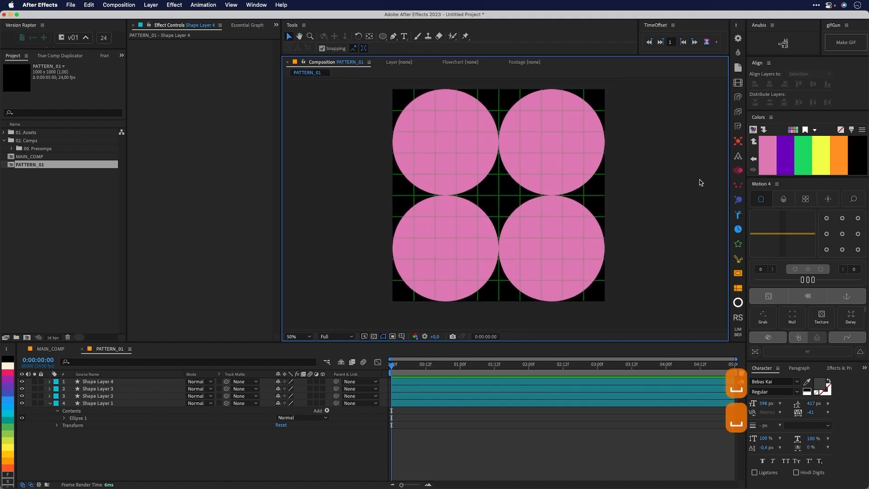
Step: Add position keyframes to all four circle layers at 0:00:00:15
{"action": "left_click_drag", "start_coordinate": [407, 365], "coordinate": [435, 365]}
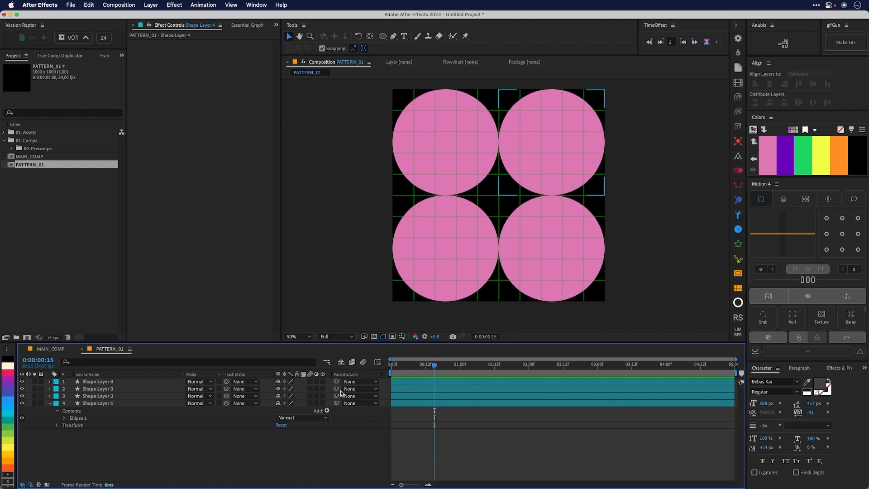
{"action": "left_click", "coordinate": [136, 404]}
{"action": "key", "text": "super+a"}
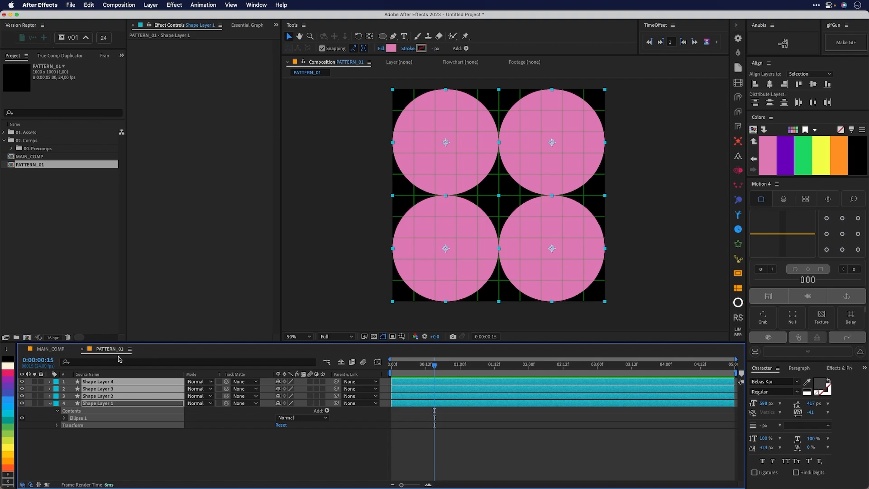
{"action": "key", "text": "alt+p"}
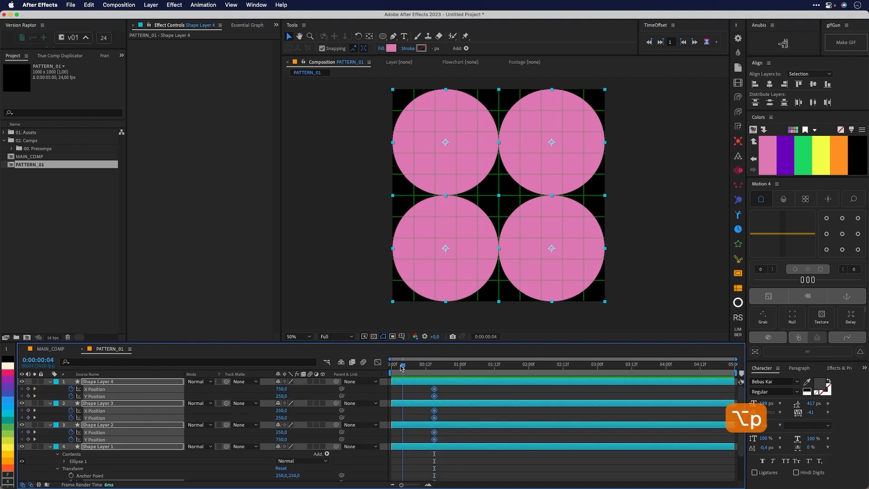
Step: At frame 0, move all four circles to the centre of the composition at 500, 500, snapped to the grid
{"action": "left_click_drag", "start_coordinate": [393, 367], "coordinate": [391, 367]}
{"action": "left_click", "coordinate": [636, 268]}
{"action": "left_click", "coordinate": [536, 234]}
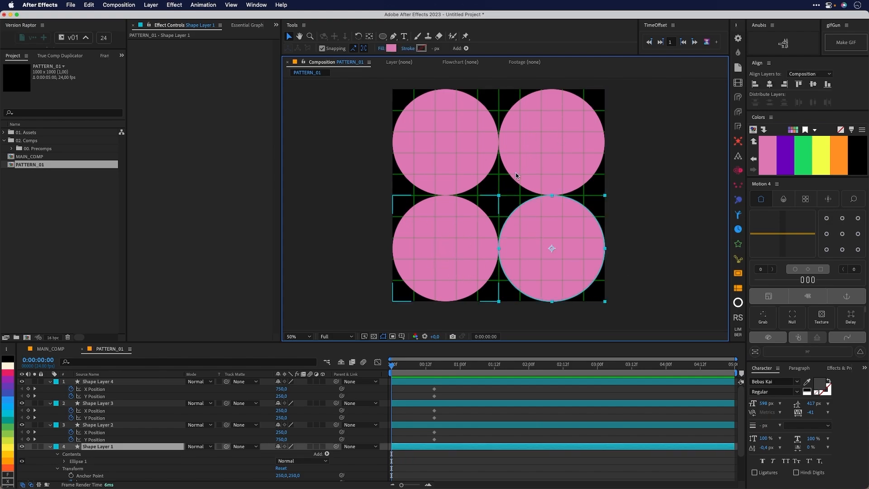
{"action": "left_click_drag", "start_coordinate": [569, 258], "coordinate": [528, 207]}
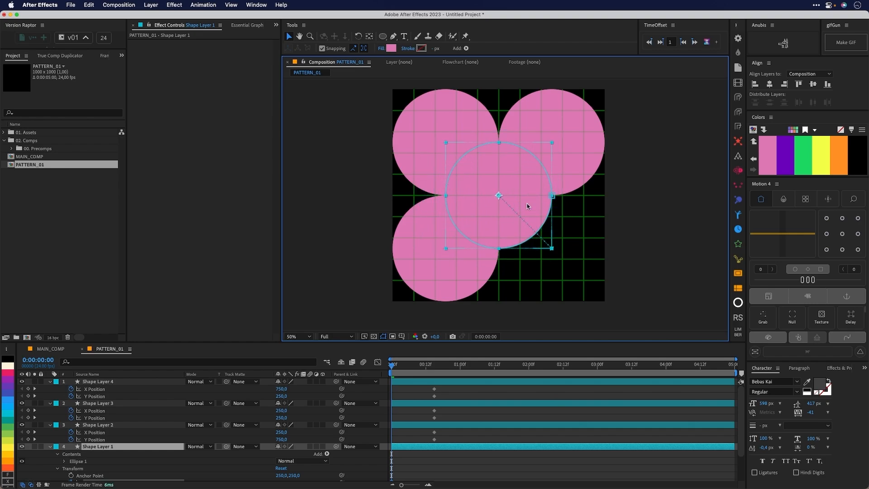
{"action": "left_click", "coordinate": [580, 254]}
{"action": "left_click_drag", "start_coordinate": [430, 271], "coordinate": [483, 221]}
{"action": "left_click_drag", "start_coordinate": [597, 152], "coordinate": [542, 195]}
{"action": "left_click_drag", "start_coordinate": [451, 137], "coordinate": [498, 184]}
Step: Preview the animation of the four circles spreading from the centre to their quadrants
{"action": "left_click_drag", "start_coordinate": [535, 277], "coordinate": [550, 249]}
{"action": "left_click_drag", "start_coordinate": [539, 201], "coordinate": [530, 227]}
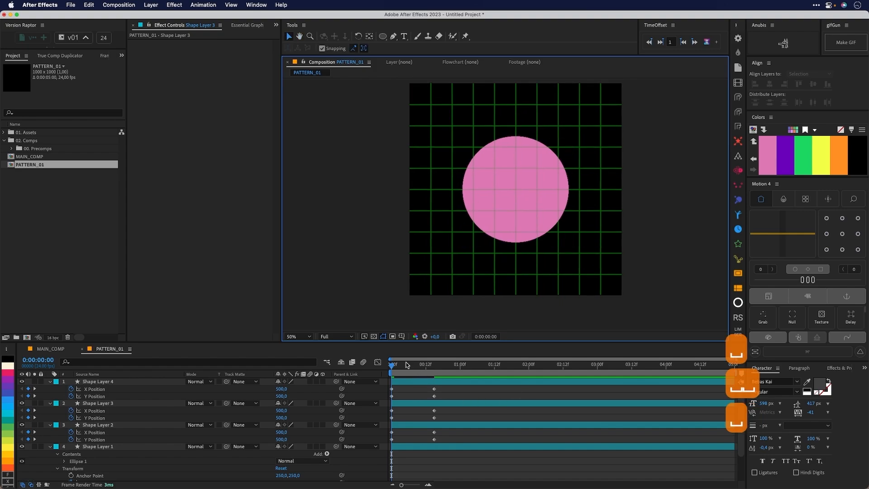
{"action": "key", "text": "space"}
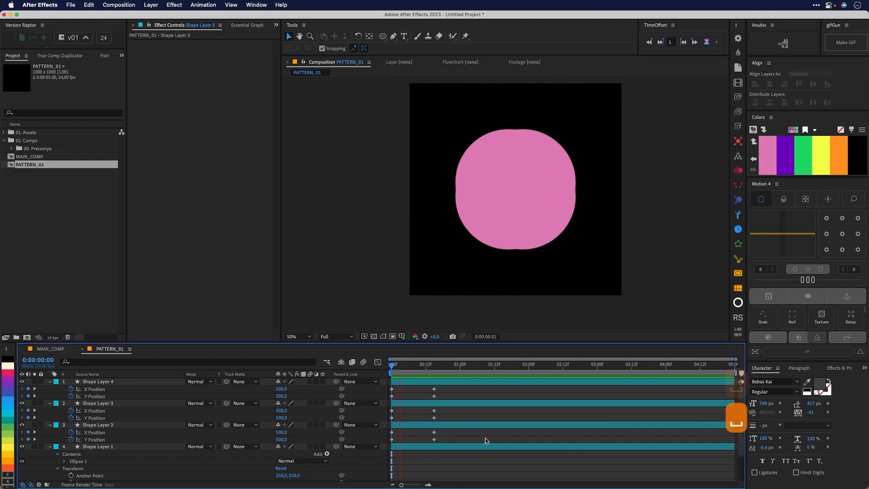
{"action": "key", "text": "space"}
Step: Apply Easy Ease to all X and Y position keyframes of the four circle layers
{"action": "scroll", "coordinate": [520, 186], "scroll_direction": "down", "scroll_amount": 2}
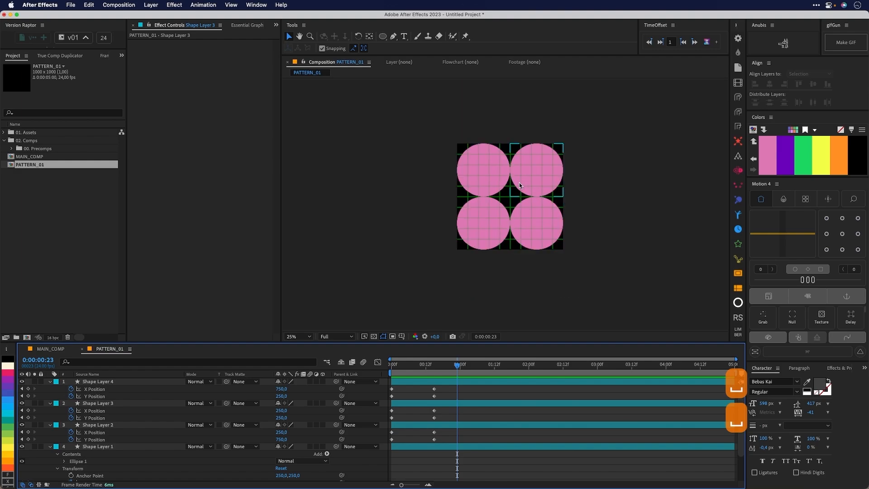
{"action": "key", "text": "super+a"}
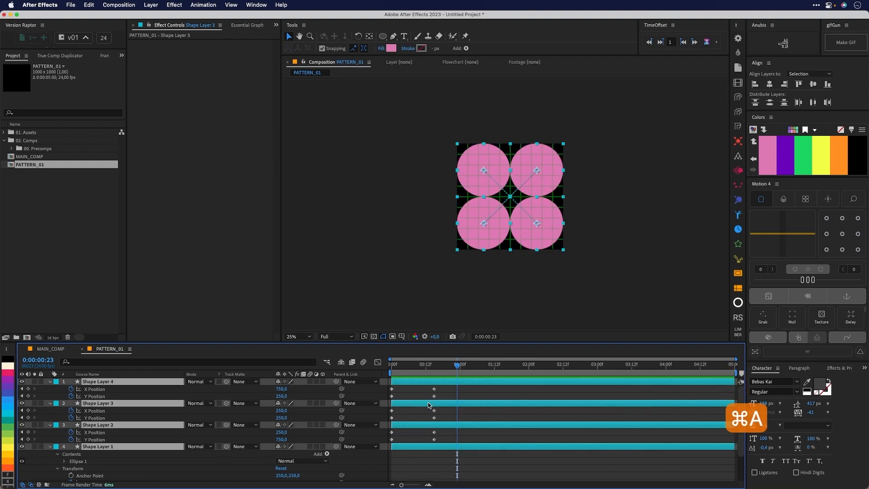
{"action": "key", "text": "u"}
{"action": "key", "text": "u"}
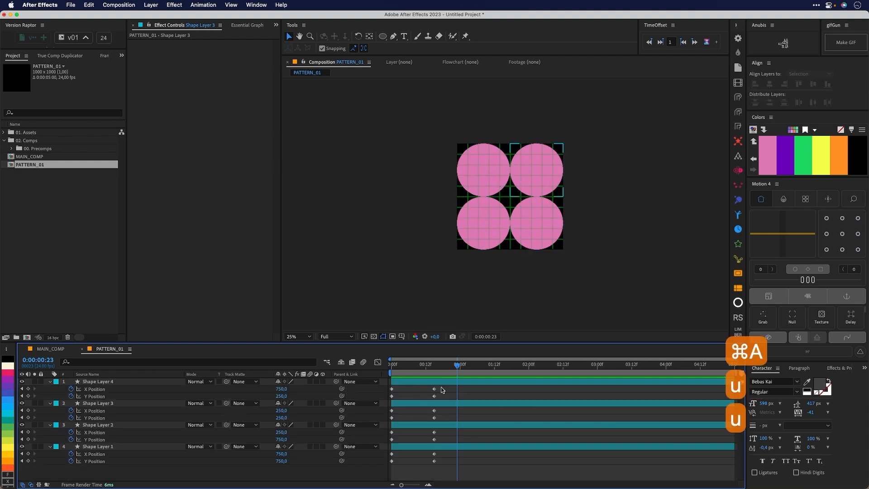
{"action": "left_click_drag", "start_coordinate": [442, 390], "coordinate": [382, 466]}
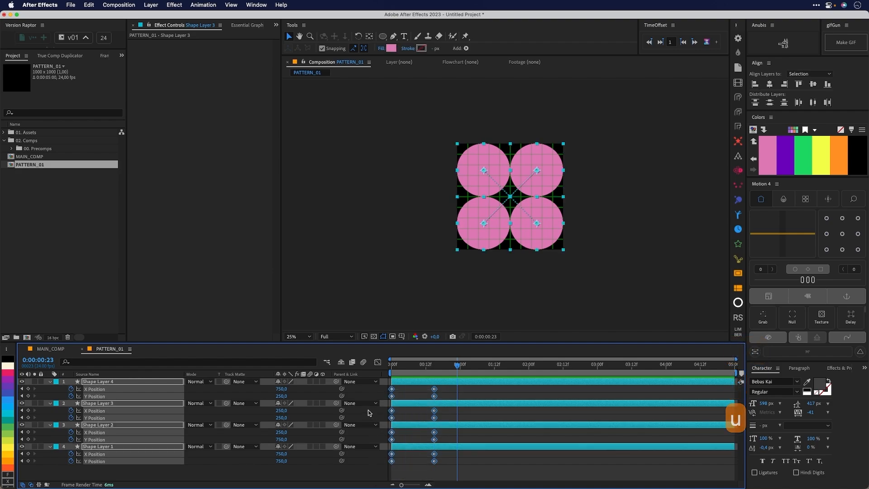
{"action": "key", "text": "F9"}
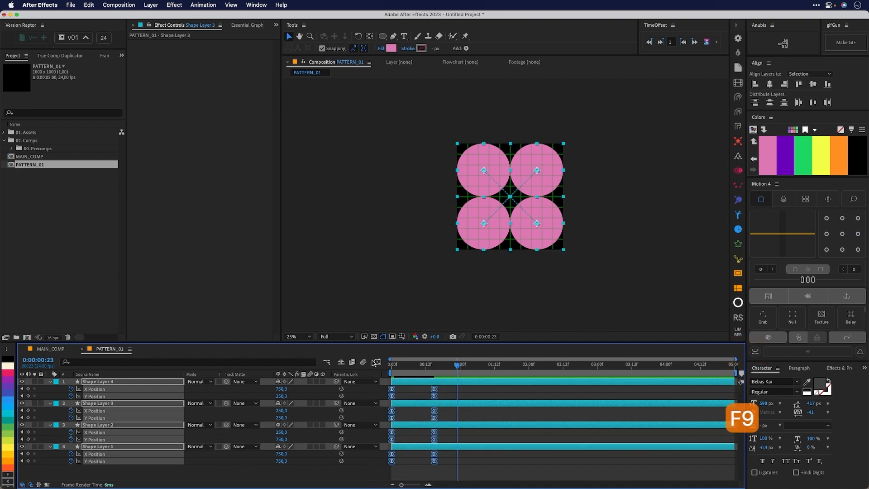
Step: Reshape the position keyframes' speed graph into a steep peak midway, with a slow start and slow end
{"action": "left_click", "coordinate": [375, 362]}
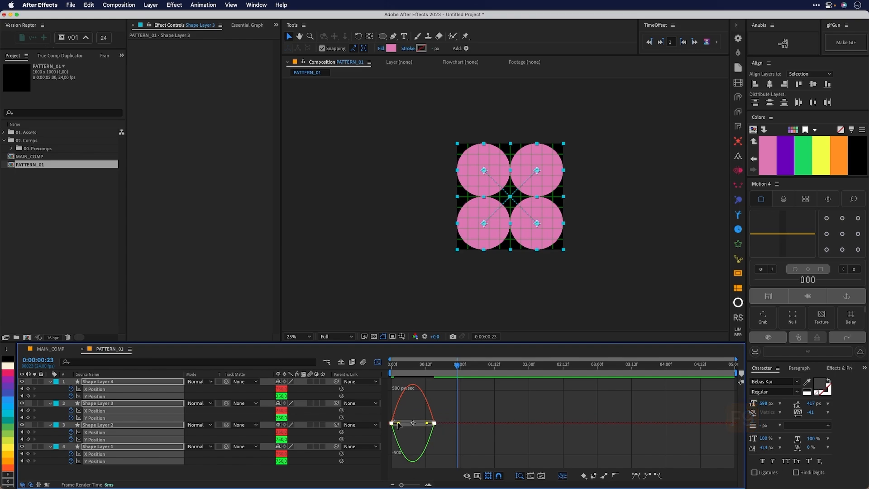
{"action": "left_click_drag", "start_coordinate": [399, 423], "coordinate": [422, 424]}
{"action": "left_click", "coordinate": [466, 475]}
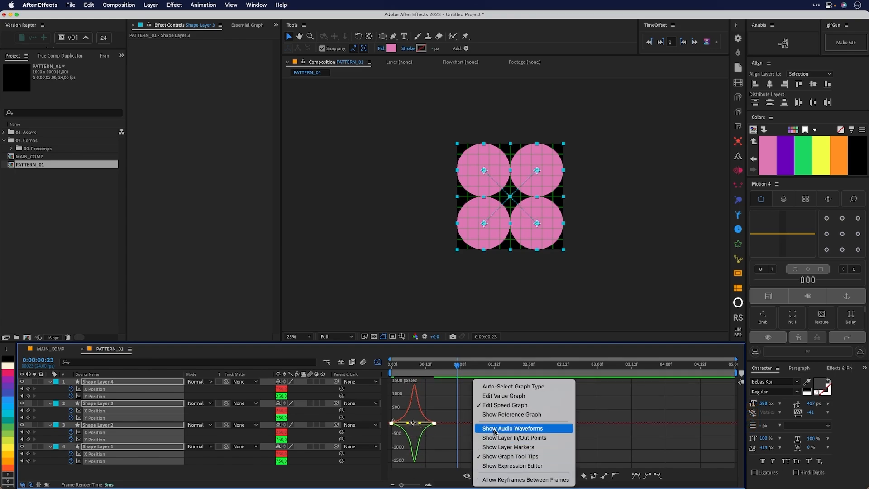
{"action": "left_click", "coordinate": [417, 391]}
Step: Preview the eased animation of the four circles from frame 0
{"action": "key", "text": "Home"}
{"action": "key", "text": "space"}
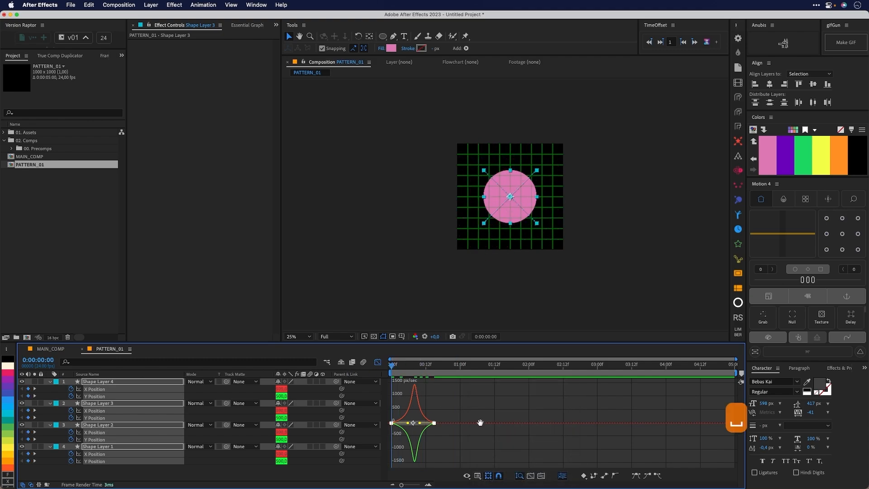
{"action": "key", "text": "space"}
{"action": "left_click", "coordinate": [458, 247]}
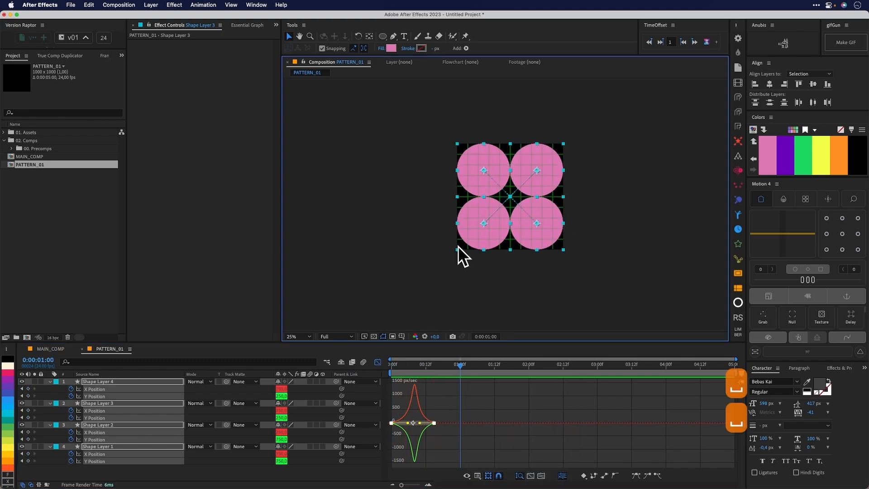
Step: Create a new 1000 x 1000 px, 24 fps composition named PATTERN_02
{"action": "left_click", "coordinate": [30, 177]}
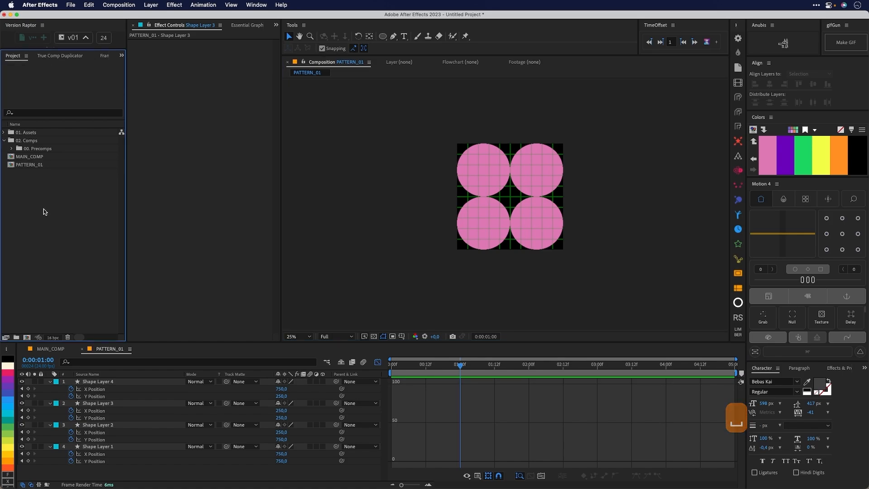
{"action": "key", "text": "super+n"}
{"action": "type", "text": "PA"}
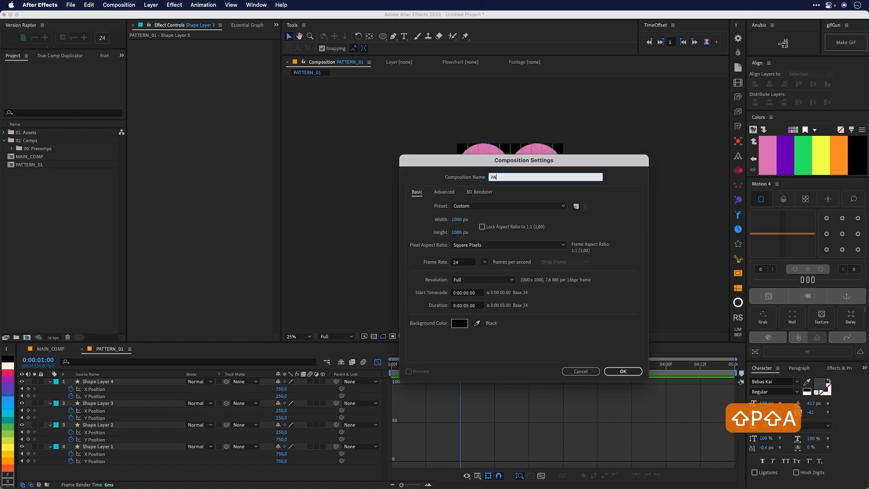
{"action": "type", "text": "TTERN_02"}
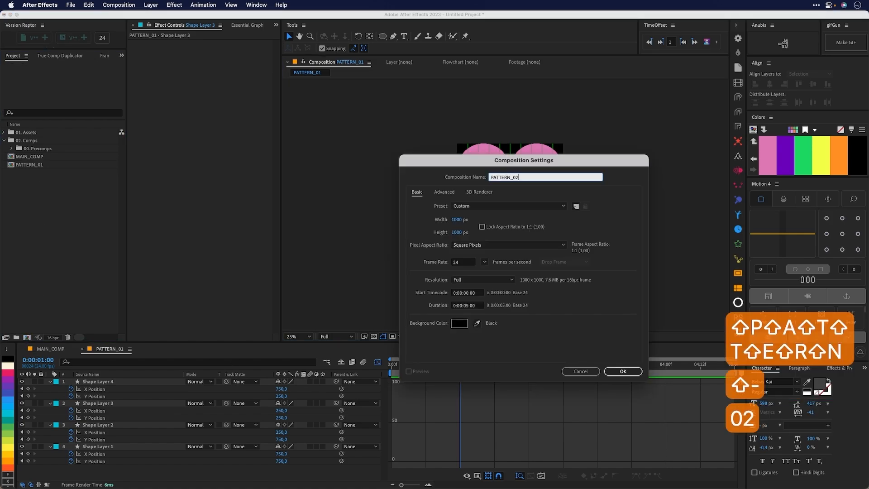
{"action": "key", "text": "Return"}
Step: Rename the PATTERN_02 composition as PATTERN_02-A
{"action": "left_click", "coordinate": [55, 175]}
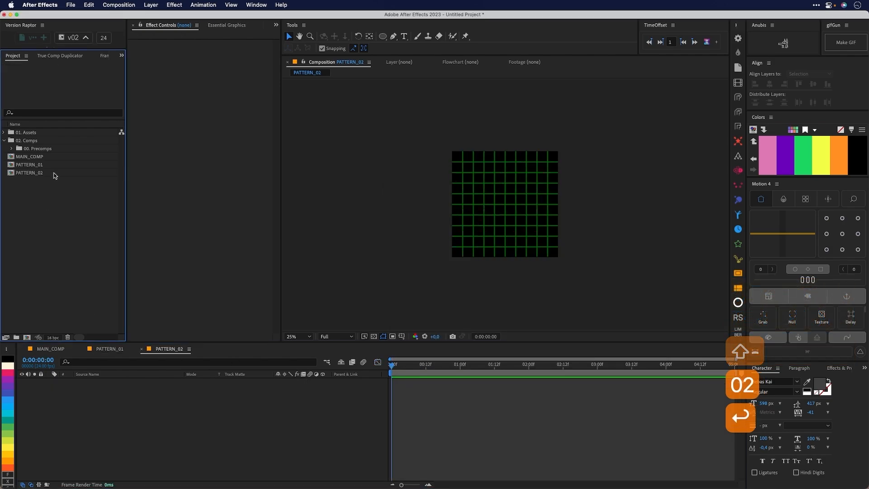
{"action": "key", "text": "Return"}
{"action": "key", "text": "Right"}
{"action": "type", "text": "A"}
{"action": "key", "text": "BackSpace"}
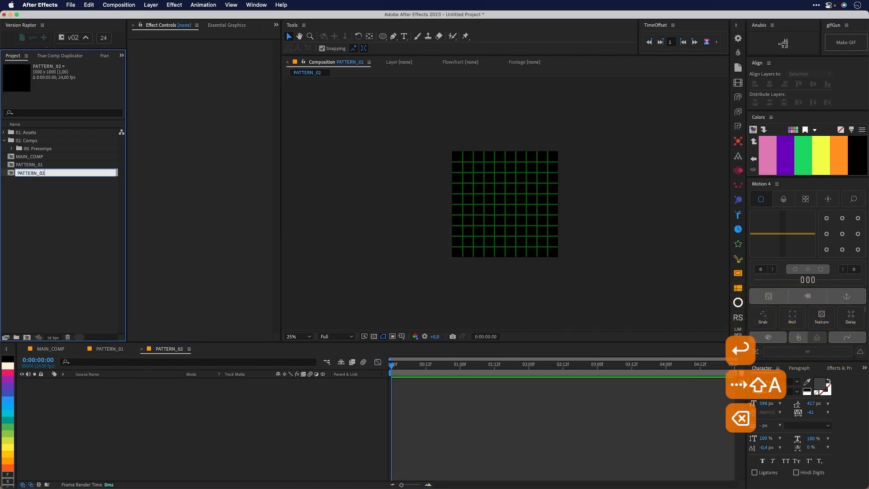
{"action": "type", "text": "-A"}
{"action": "key", "text": "Return"}
{"action": "left_click", "coordinate": [49, 164]}
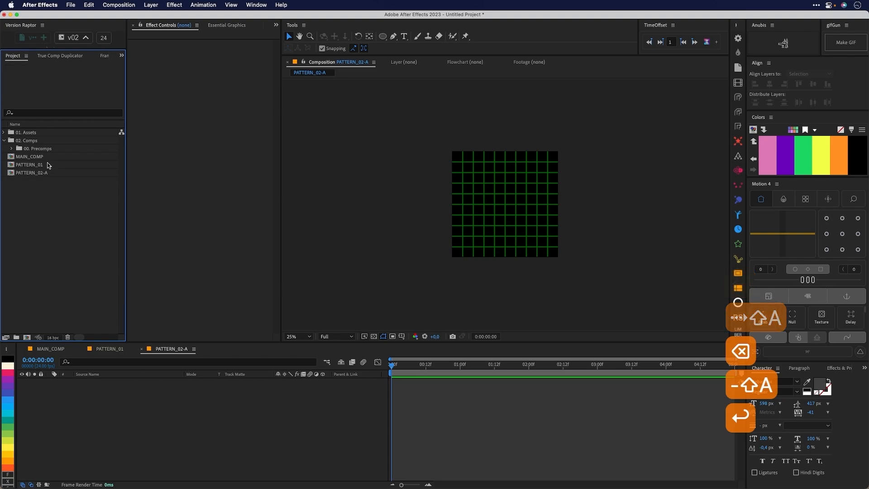
Step: Add a pink rectangle shape layer that fills the whole PATTERN_02-A composition
{"action": "scroll", "coordinate": [583, 206], "scroll_direction": "up", "scroll_amount": 1}
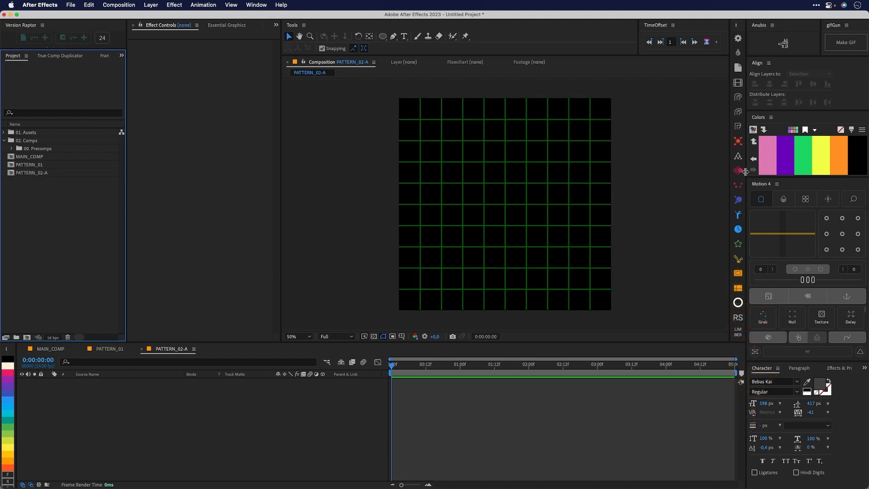
{"action": "left_click_drag", "start_coordinate": [384, 39], "coordinate": [416, 34]}
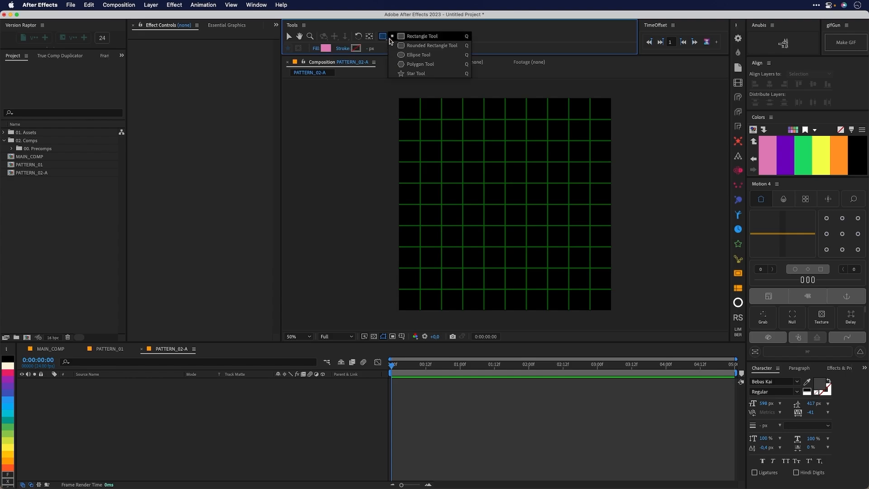
{"action": "double_click", "coordinate": [385, 41]}
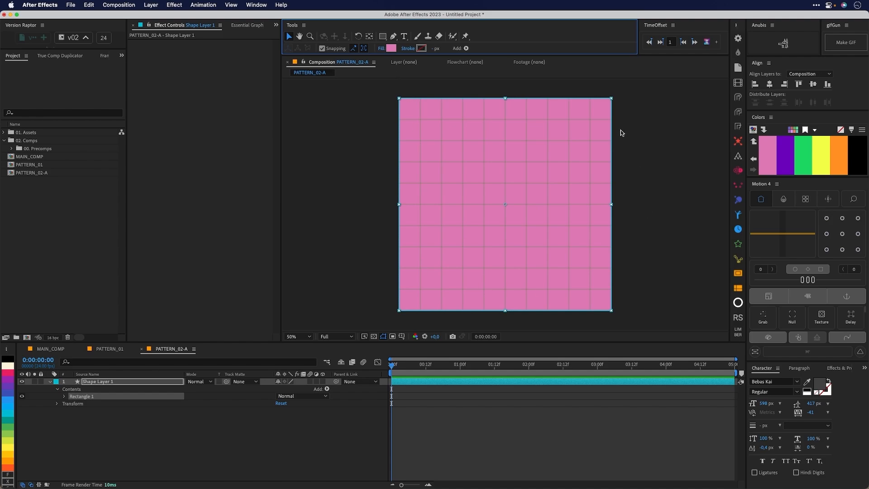
Step: Rename the rectangle's shape layer as SQUARE_01
{"action": "left_click", "coordinate": [117, 383]}
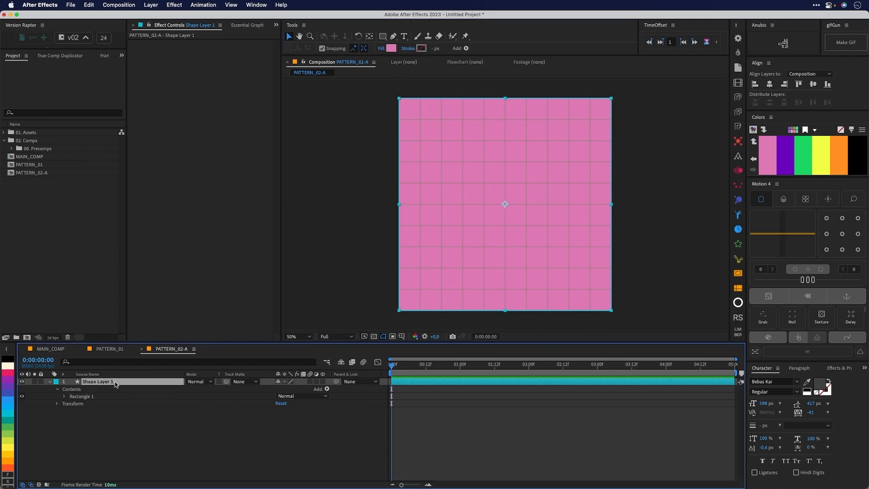
{"action": "key", "text": "Return"}
{"action": "type", "text": "SQUARE"}
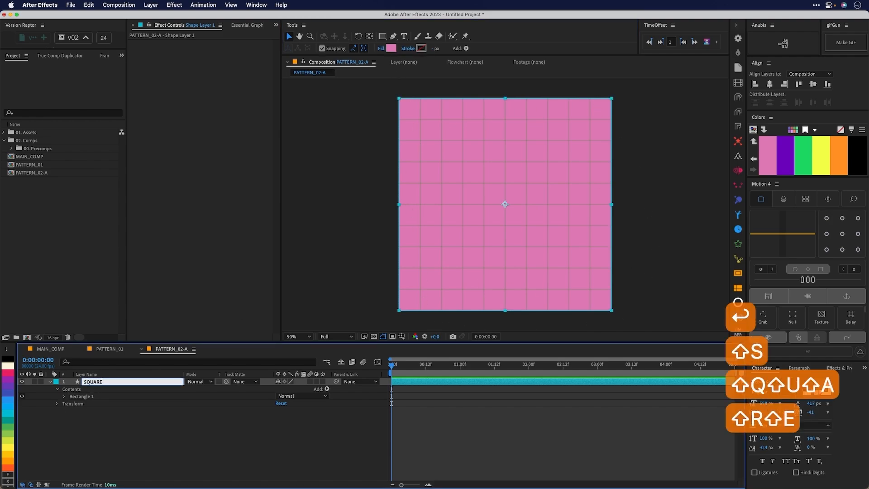
{"action": "type", "text": "_01"}
{"action": "key", "text": "Return"}
Step: Duplicate the SQUARE_01 layer and fill the copy with the orange palette colour
{"action": "left_click", "coordinate": [117, 390]}
{"action": "left_click", "coordinate": [117, 381]}
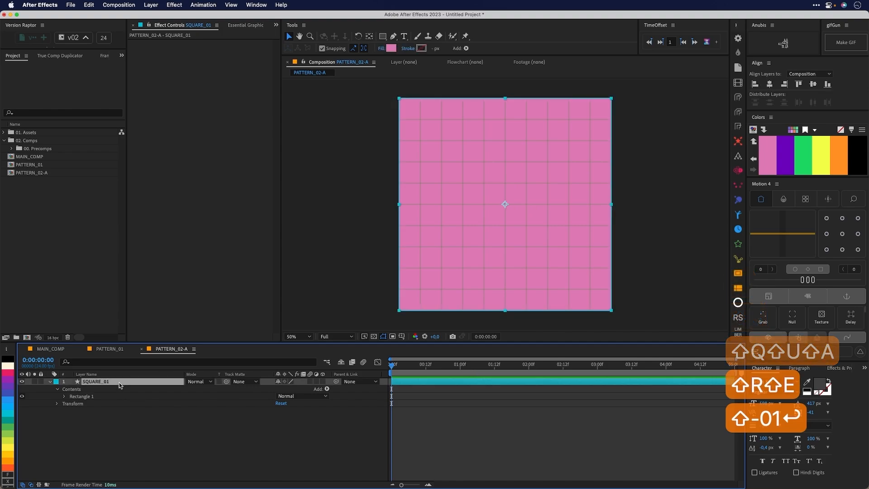
{"action": "key", "text": "super+d"}
{"action": "key", "text": "v"}
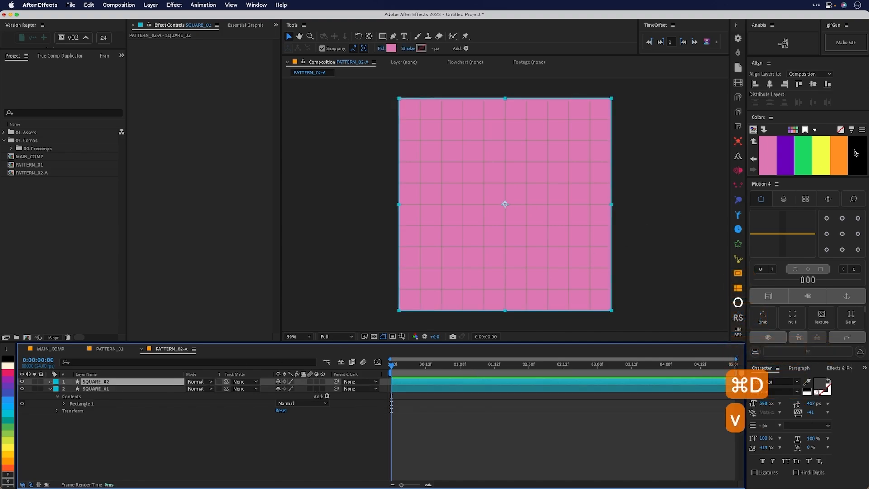
{"action": "left_click", "coordinate": [833, 158]}
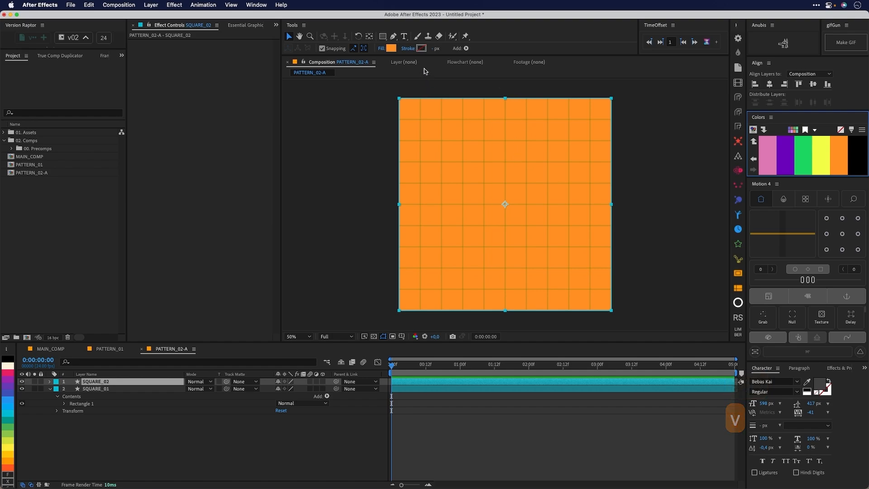
Step: Set the rotation of the orange SQUARE_02 layer to 45°
{"action": "left_click", "coordinate": [112, 384]}
{"action": "key", "text": "r"}
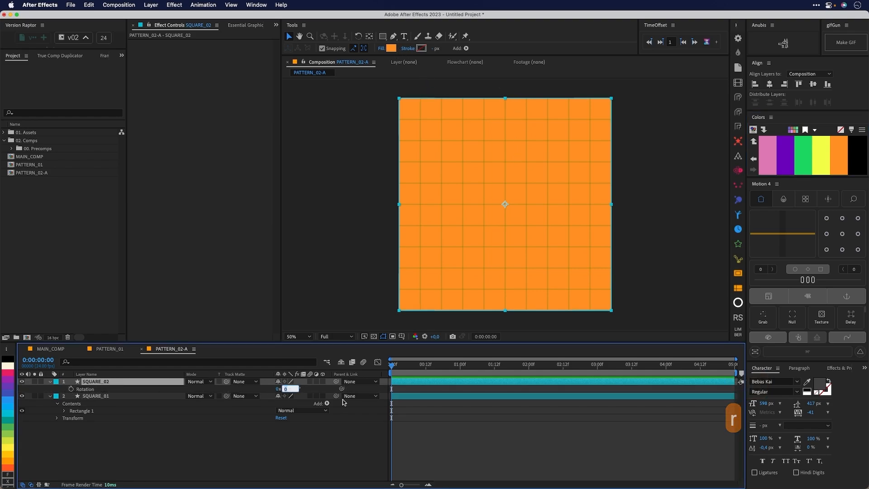
{"action": "type", "text": "45"}
{"action": "key", "text": "Return"}
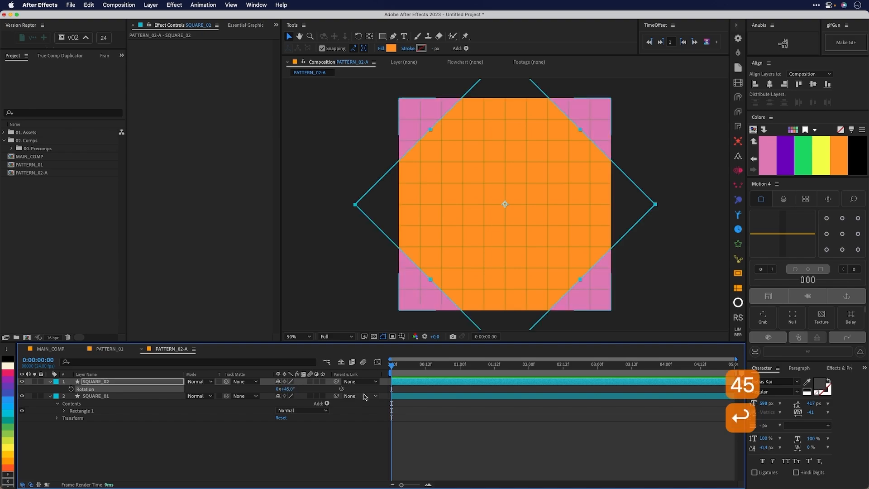
Step: Scale the rotated orange SQUARE_02 layer to 70%
{"action": "left_click", "coordinate": [118, 382]}
{"action": "key", "text": "s"}
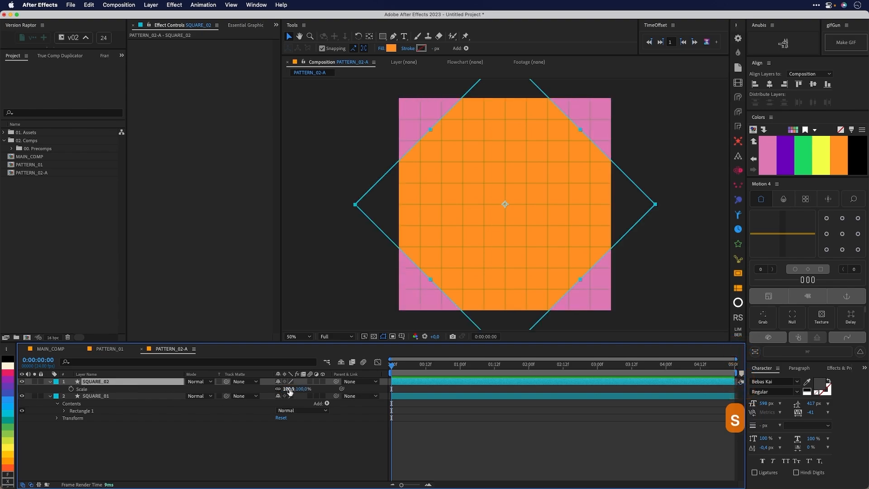
{"action": "type", "text": "70"}
{"action": "key", "text": "Return"}
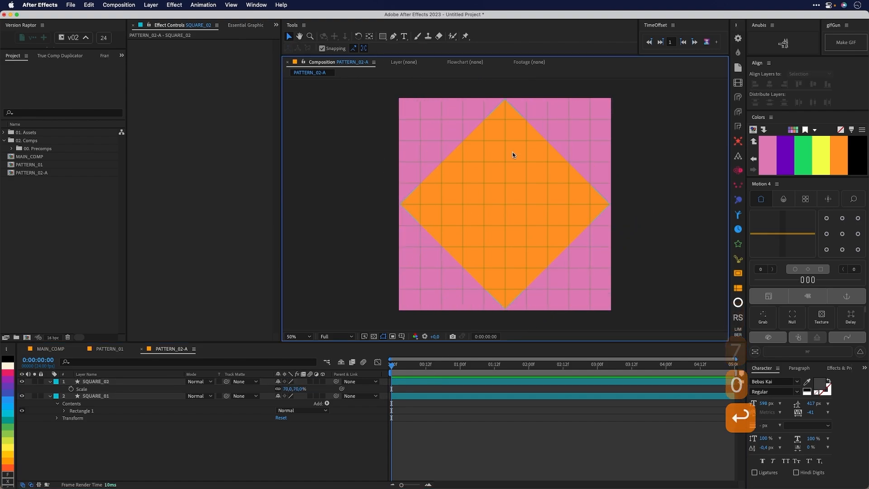
{"action": "left_click", "coordinate": [407, 446]}
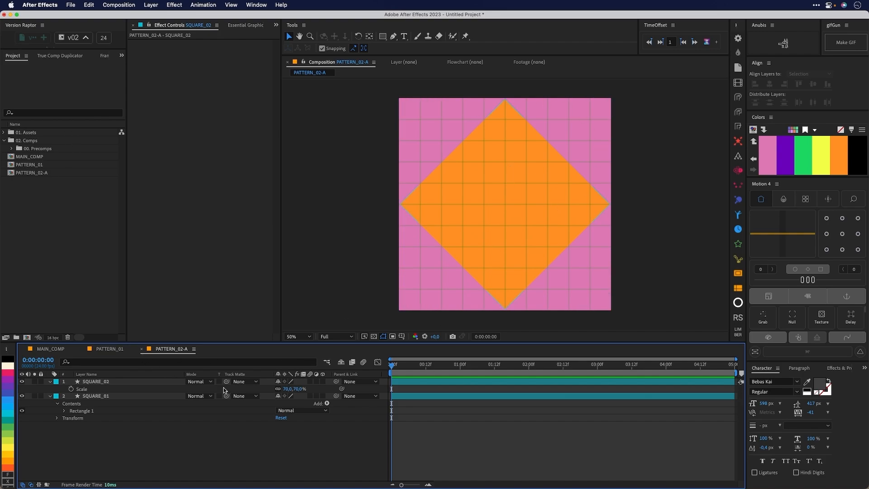
{"action": "left_click", "coordinate": [506, 229]}
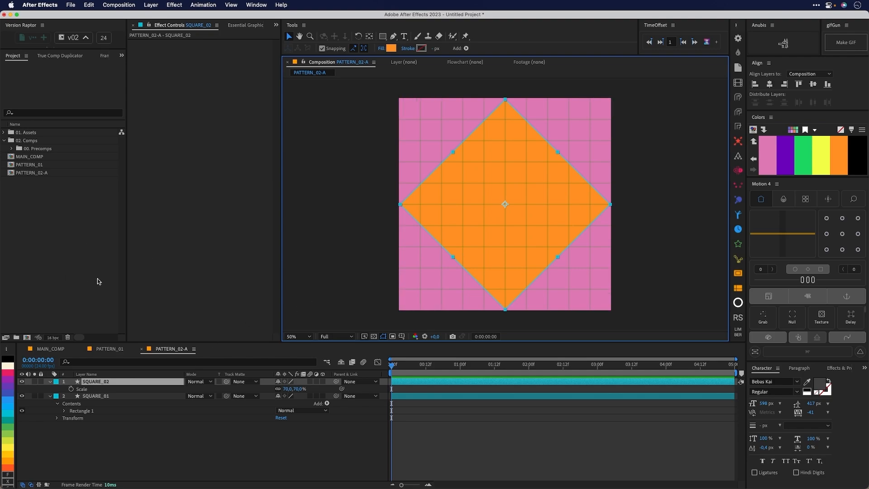
Step: Duplicate the PATTERN_02-A composition in the project and rename the copy as PATTERN_02-B
{"action": "left_click", "coordinate": [38, 172]}
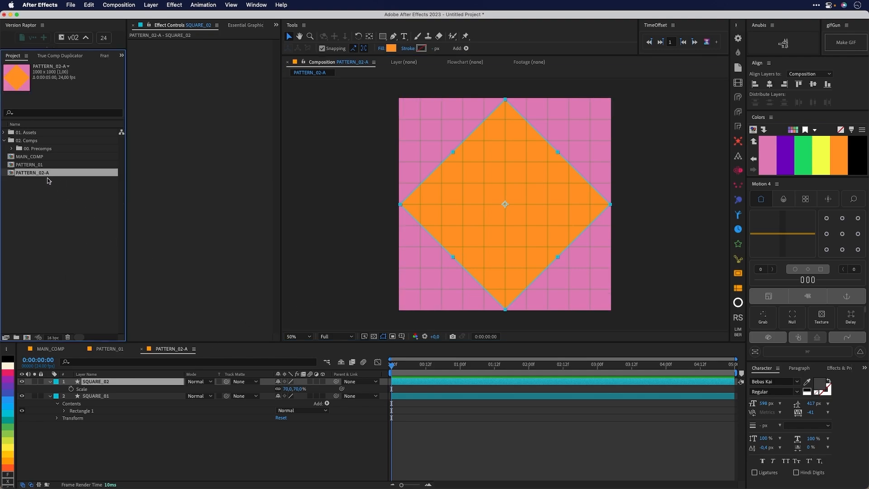
{"action": "key", "text": "super+d"}
{"action": "left_click", "coordinate": [77, 202]}
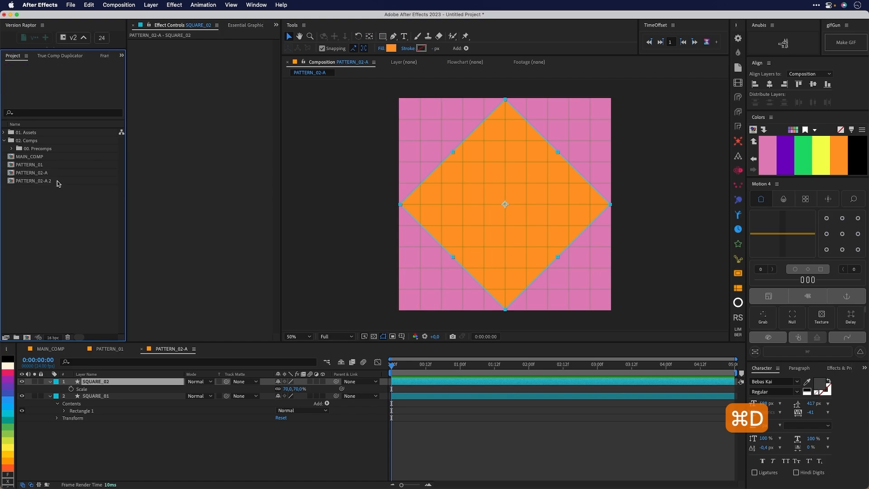
{"action": "left_click", "coordinate": [45, 182]}
{"action": "key", "text": "Return"}
{"action": "key", "text": "Right"}
{"action": "key", "text": "BackSpace"}
{"action": "key", "text": "BackSpace"}
{"action": "key", "text": "BackSpace"}
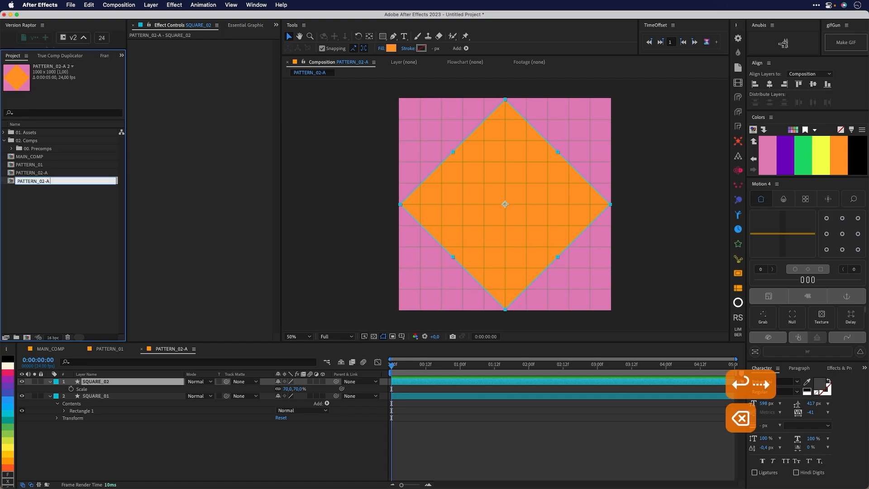
{"action": "type", "text": "B"}
{"action": "key", "text": "Return"}
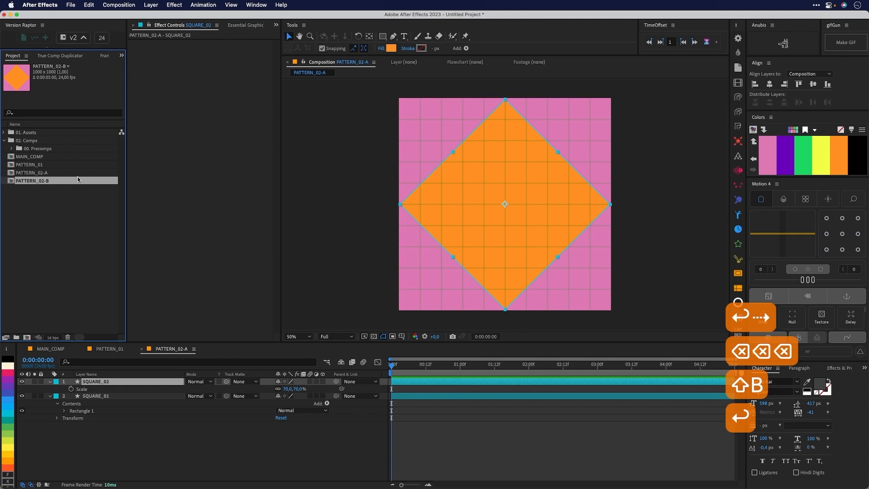
Step: Open PATTERN_02-B, delete its two square layers and place the PATTERN_02-A composition centred in it instead
{"action": "double_click", "coordinate": [53, 181]}
{"action": "left_click_drag", "start_coordinate": [232, 451], "coordinate": [89, 364]}
{"action": "key", "text": "Delete"}
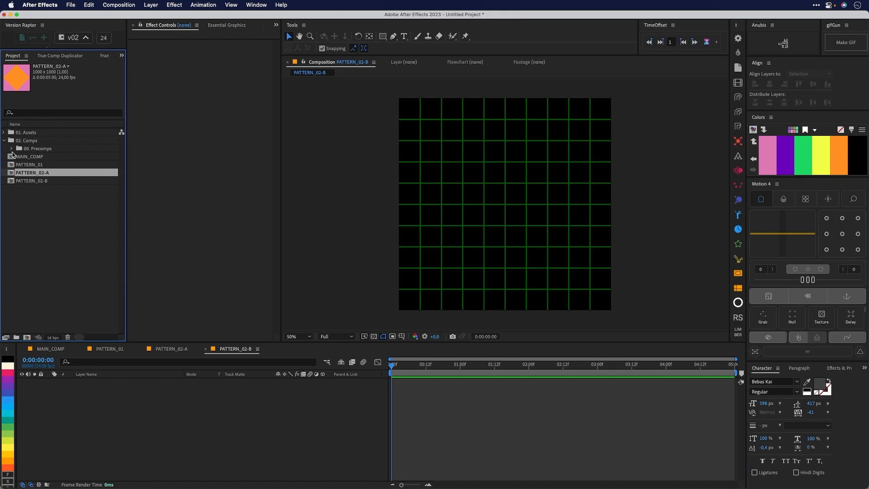
{"action": "left_click_drag", "start_coordinate": [36, 174], "coordinate": [505, 203]}
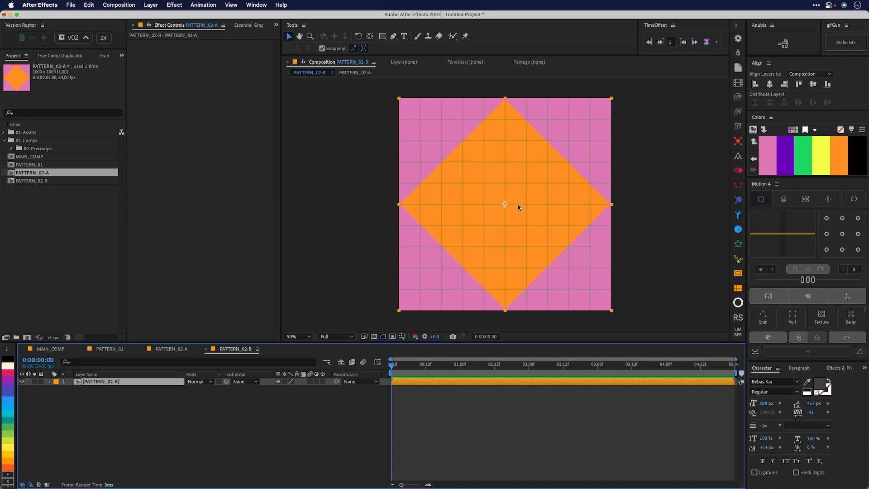
Step: Scale the centred PATTERN_02-A layer in PATTERN_02-B to 40%
{"action": "left_click_drag", "start_coordinate": [611, 100], "coordinate": [551, 166]}
{"action": "type", "text": "s40"}
{"action": "key", "text": "Return"}
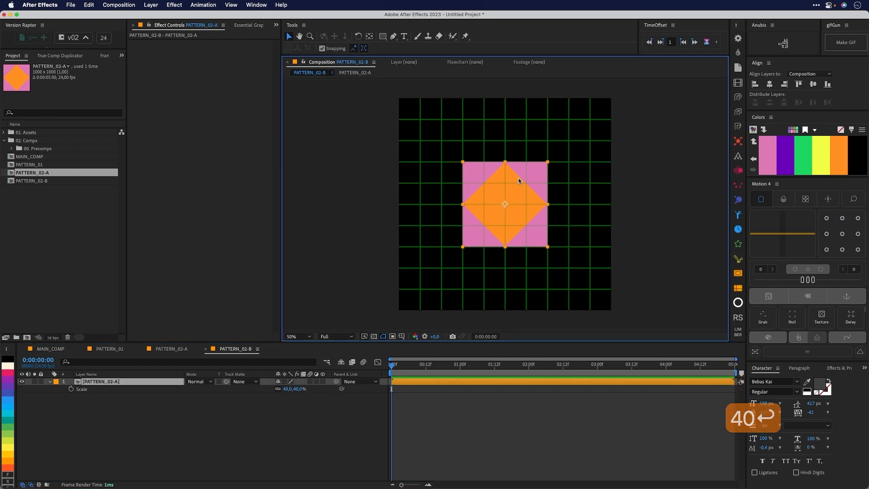
{"action": "left_click_drag", "start_coordinate": [523, 227], "coordinate": [526, 194]}
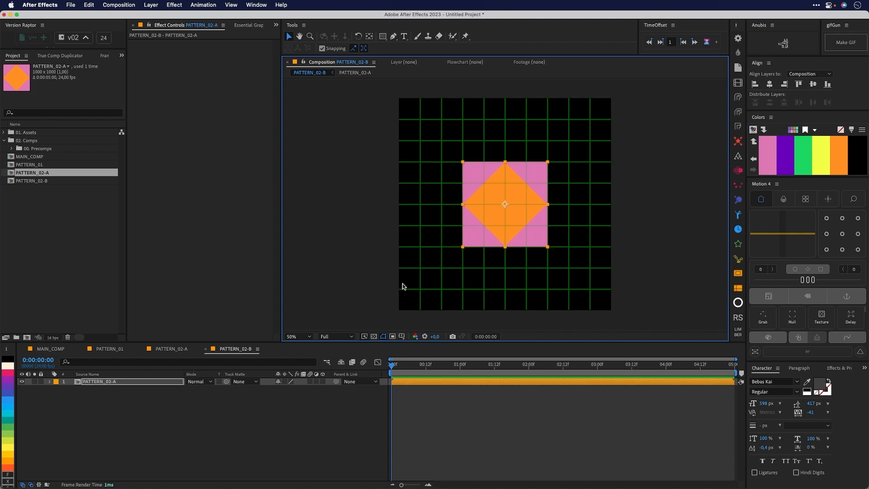
Step: Add two PATTERN_02-A copies below the centre tile, each offset half a tile further down and stacked behind the previous one
{"action": "key", "text": "super+d"}
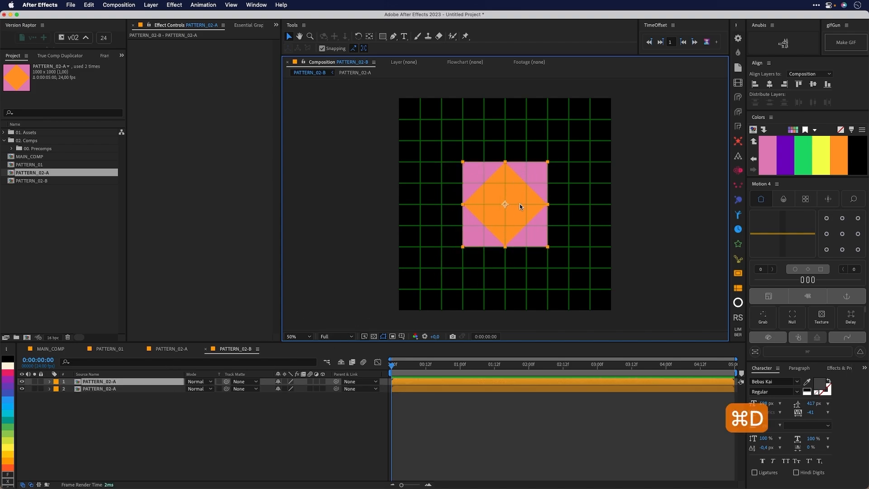
{"action": "left_click_drag", "start_coordinate": [520, 206], "coordinate": [499, 284]}
{"action": "left_click", "coordinate": [109, 392]}
{"action": "key", "text": "super+d"}
{"action": "left_click", "coordinate": [109, 395]}
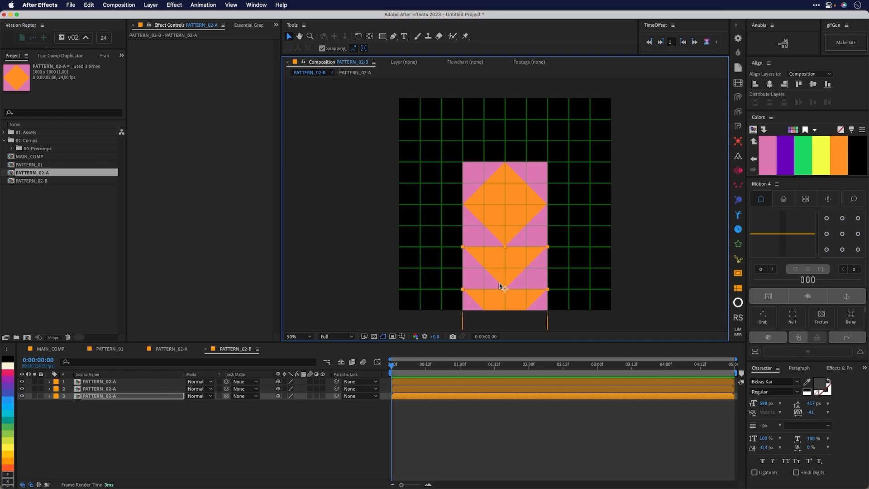
Step: Add two PATTERN_02-A copies above the centre tile, each half a tile higher and layered behind the previous one
{"action": "left_click", "coordinate": [504, 224]}
{"action": "key", "text": "super+d"}
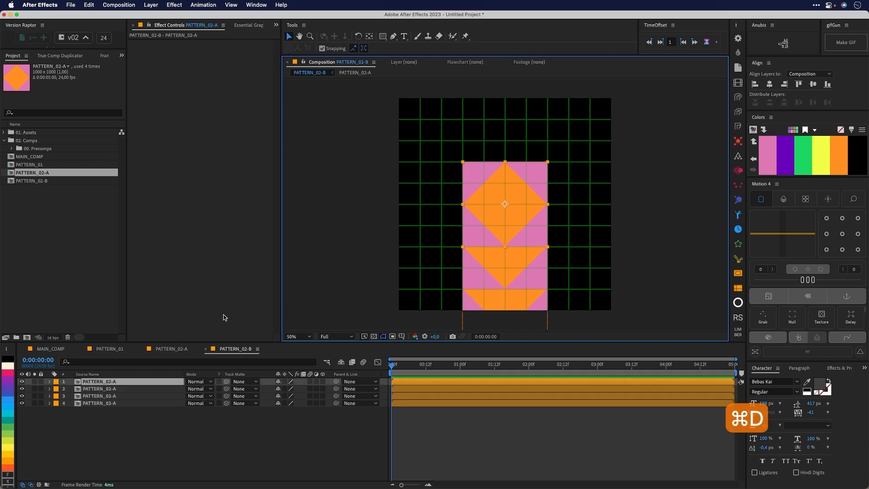
{"action": "left_click_drag", "start_coordinate": [519, 208], "coordinate": [520, 180]}
{"action": "key", "text": "super+d"}
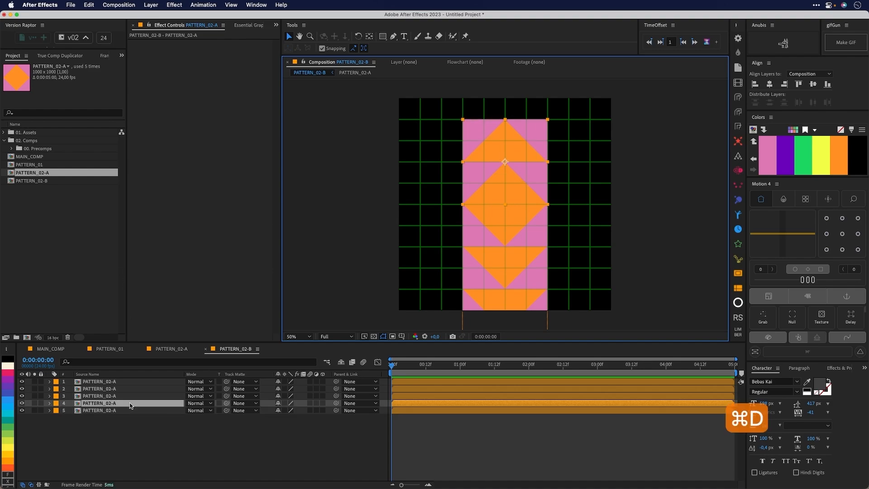
{"action": "left_click", "coordinate": [114, 409]}
{"action": "left_click_drag", "start_coordinate": [541, 118], "coordinate": [545, 96]}
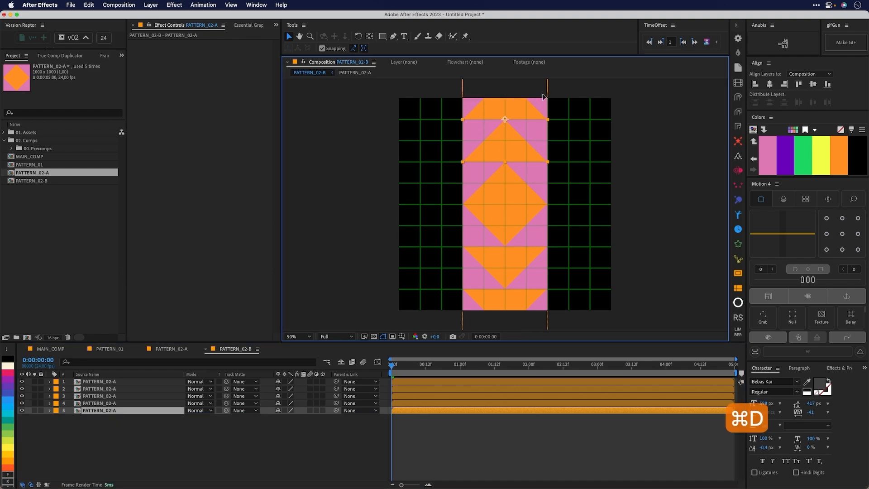
Step: Duplicate the tiles outward to both sides at half-tile offsets, layered behind the centre ones, until they cover the whole composition
{"action": "key", "text": "super+d"}
{"action": "left_click_drag", "start_coordinate": [534, 225], "coordinate": [619, 225]}
{"action": "key", "text": "super+d"}
{"action": "left_click", "coordinate": [121, 433], "text": "super"}
{"action": "left_click_drag", "start_coordinate": [644, 190], "coordinate": [577, 223]}
{"action": "key", "text": "super+d"}
{"action": "left_click_drag", "start_coordinate": [581, 178], "coordinate": [582, 93]}
{"action": "key", "text": "super+d"}
{"action": "key", "text": "super+z"}
{"action": "left_click_drag", "start_coordinate": [570, 201], "coordinate": [570, 243]}
{"action": "left_click_drag", "start_coordinate": [507, 342], "coordinate": [507, 277]}
{"action": "key", "text": "super+d"}
{"action": "left_click_drag", "start_coordinate": [473, 236], "coordinate": [430, 237]}
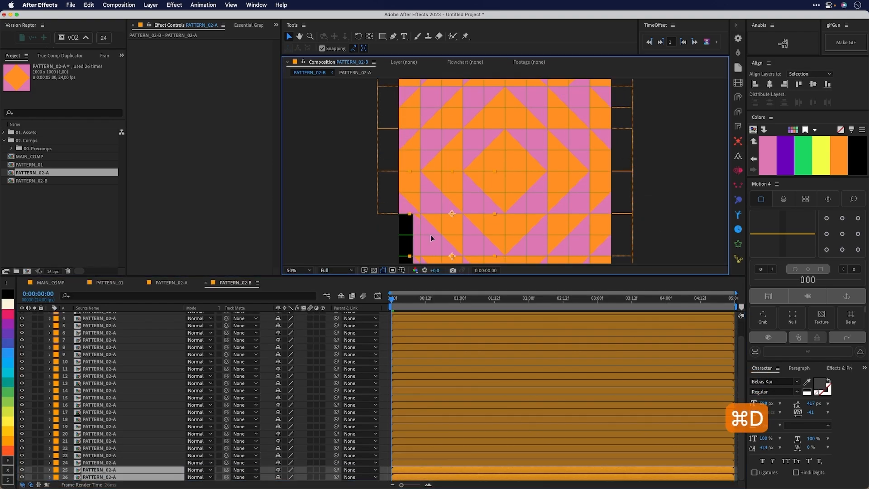
{"action": "left_click_drag", "start_coordinate": [572, 142], "coordinate": [580, 148]}
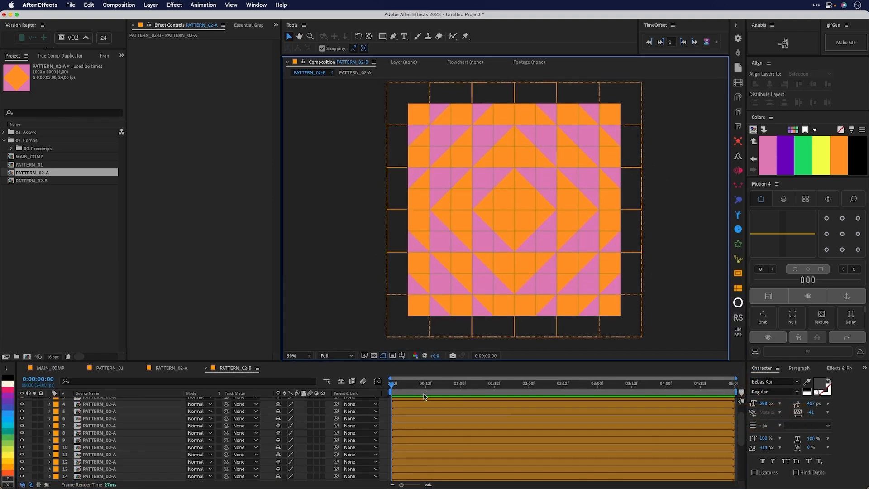
{"action": "left_click_drag", "start_coordinate": [411, 385], "coordinate": [426, 385]}
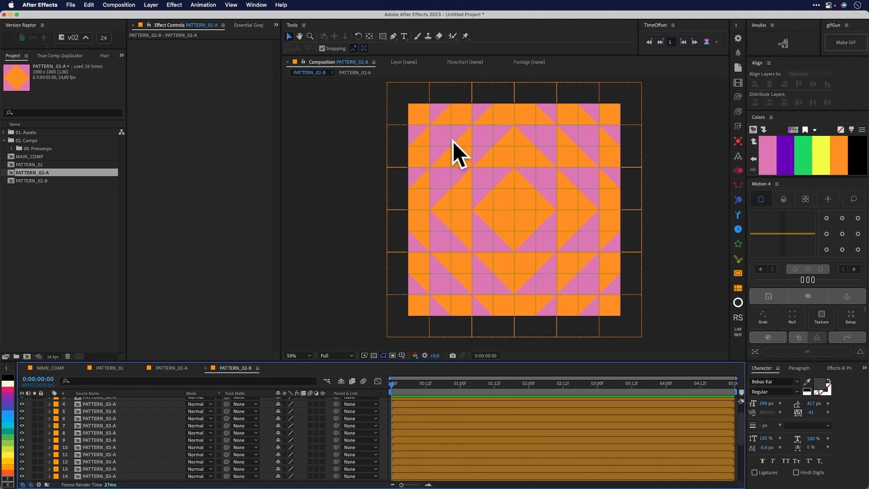
{"action": "mouse_move", "coordinate": [508, 211]}
{"action": "left_mouse_down"}
{"action": "mouse_move", "coordinate": [554, 197]}
{"action": "mouse_move", "coordinate": [517, 199]}
{"action": "mouse_move", "coordinate": [494, 215]}
{"action": "left_mouse_up"}
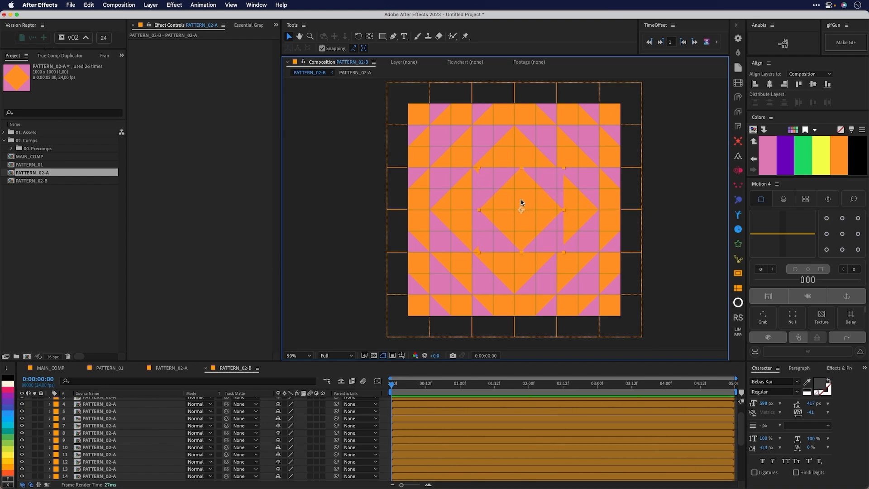
{"action": "key", "text": "super+z"}
{"action": "key", "text": "super+z"}
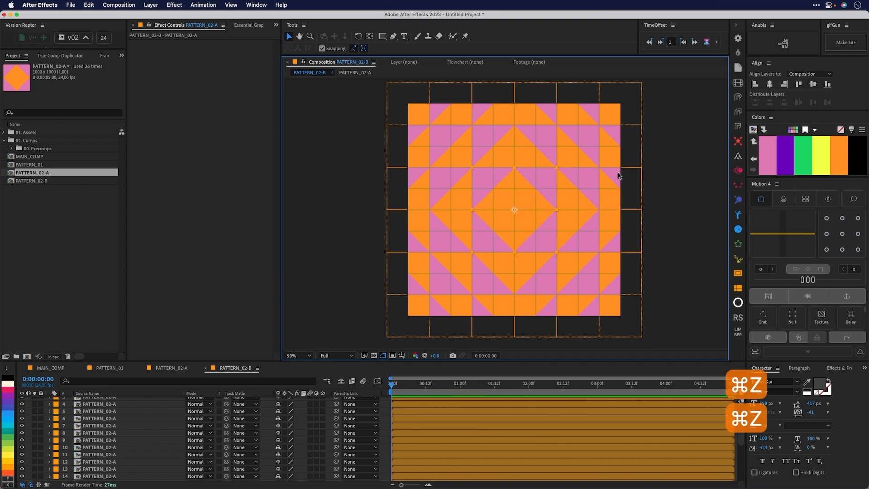
{"action": "key", "text": "F2"}
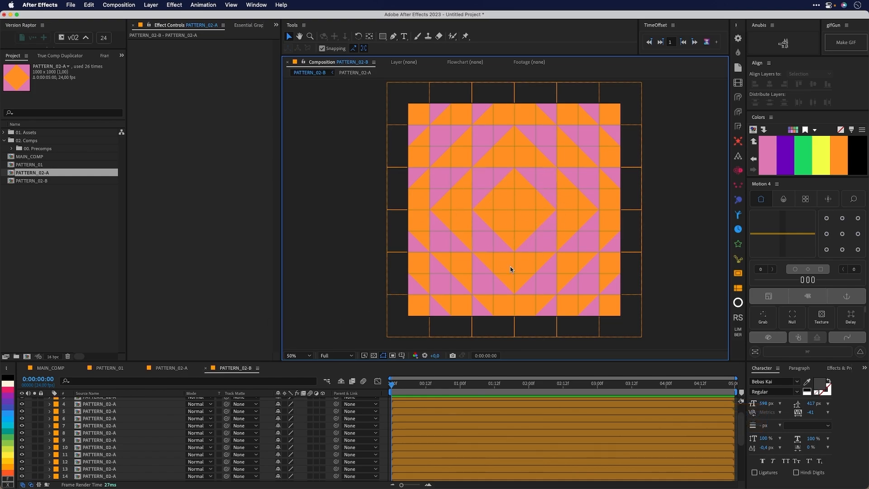
Step: In PATTERN_02-A, add a scale keyframe of 70% to the orange SQUARE_02 layer at 0:00:00:07
{"action": "left_click", "coordinate": [172, 368]}
{"action": "left_click", "coordinate": [547, 211]}
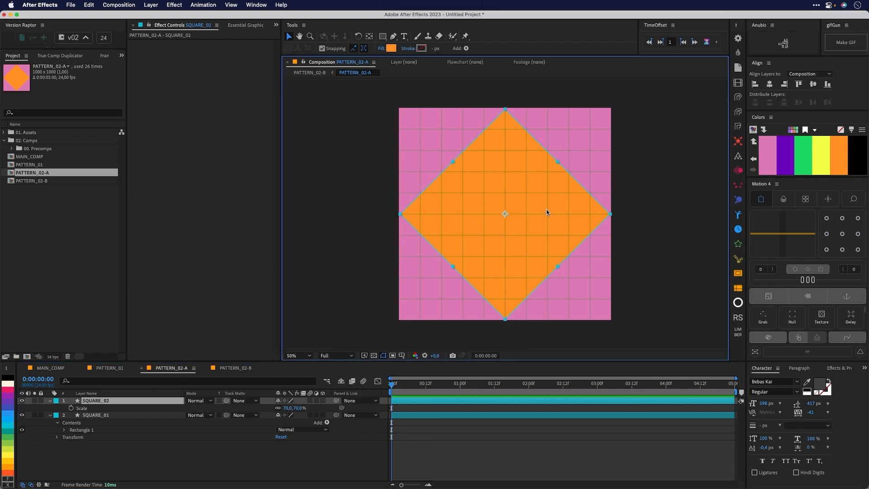
{"action": "left_click", "coordinate": [235, 371]}
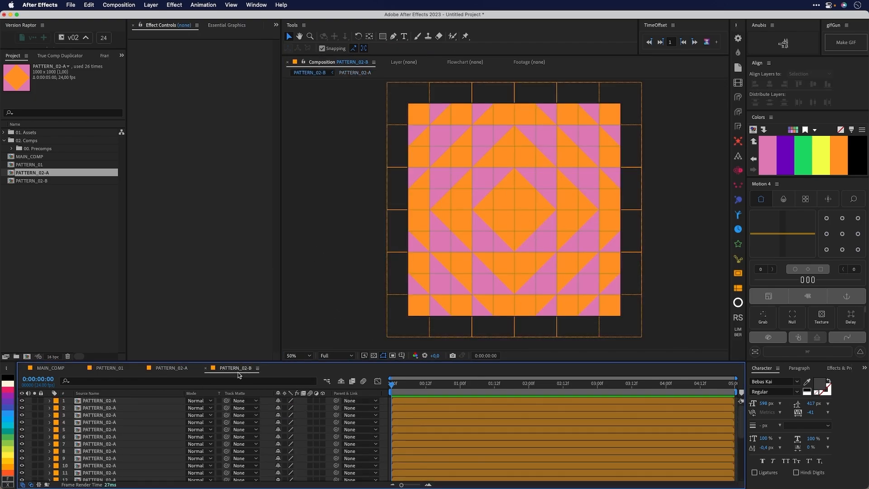
{"action": "left_click", "coordinate": [196, 370]}
{"action": "left_click", "coordinate": [411, 383]}
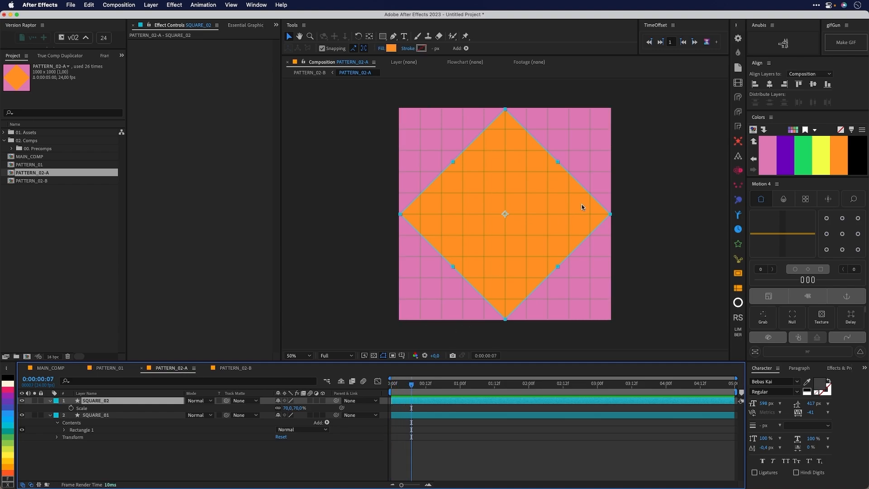
{"action": "left_click", "coordinate": [578, 217]}
{"action": "key", "text": "s"}
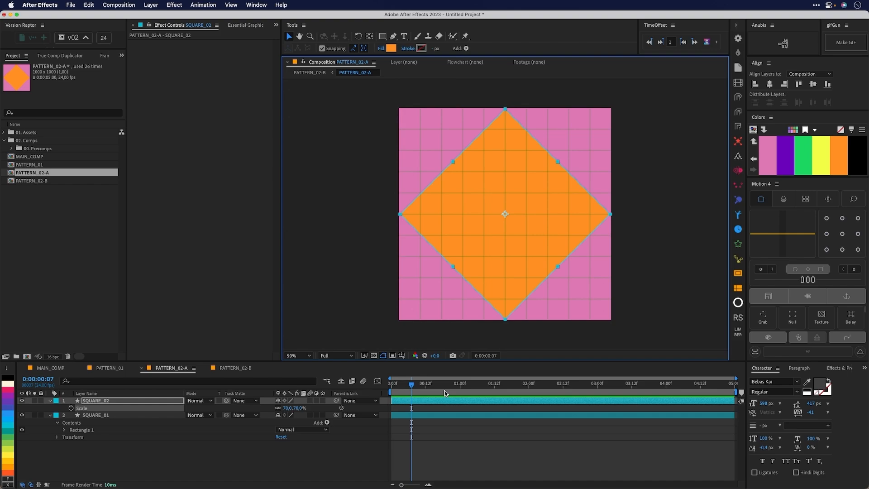
{"action": "key", "text": "alt+shift+s"}
Step: Set SQUARE_02's scale to 60% ten frames further on, at 0:00:00:17
{"action": "key", "text": "shift+super+Right"}
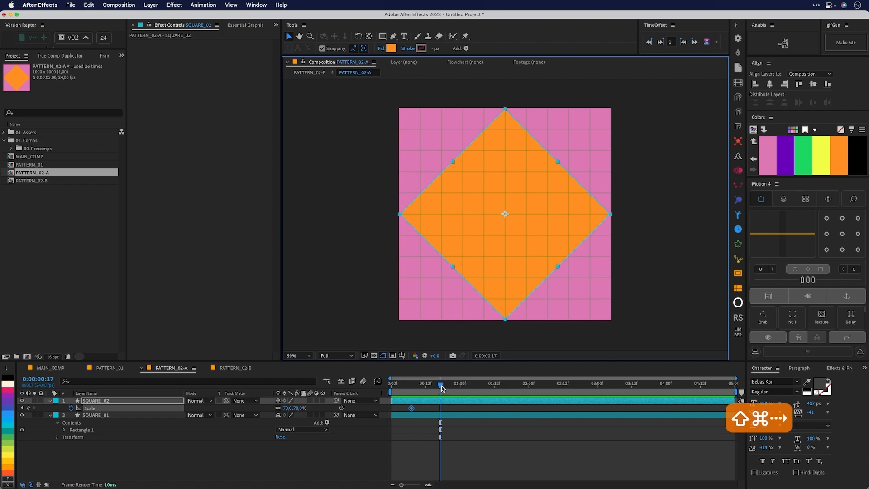
{"action": "left_click", "coordinate": [294, 408]}
{"action": "type", "text": "60"}
{"action": "key", "text": "Return"}
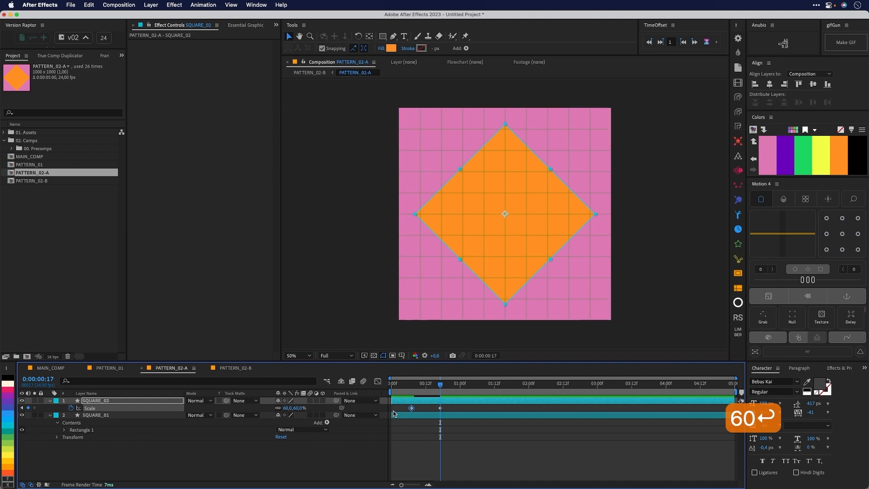
Step: Copy SQUARE_02's first scale keyframe and paste it at 0:00:01:05
{"action": "key", "text": "super+c"}
{"action": "left_click_drag", "start_coordinate": [440, 385], "coordinate": [395, 407]}
{"action": "key", "text": "super+v"}
Step: Ease SQUARE_02's three scale keyframes and shape the value graph into smooth curves, with the 60% keyframe at about 0:00:00:21
{"action": "left_click", "coordinate": [378, 382]}
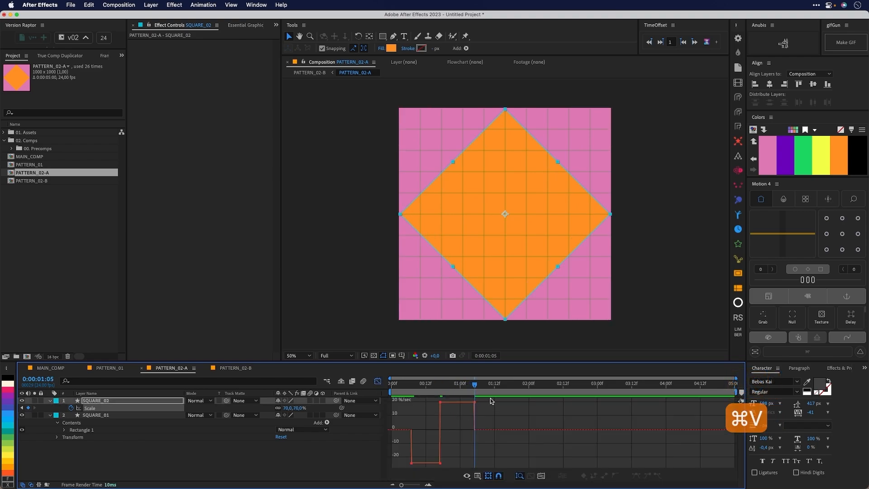
{"action": "left_click_drag", "start_coordinate": [494, 398], "coordinate": [392, 473]}
{"action": "left_click", "coordinate": [615, 476]}
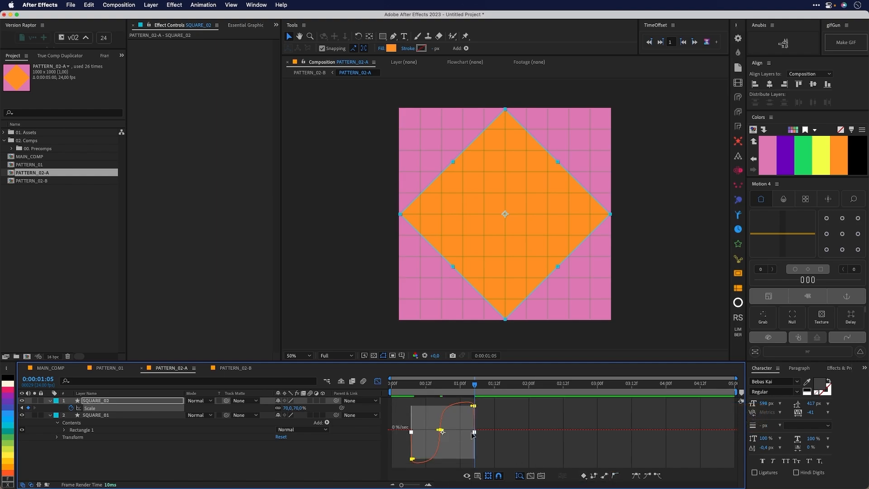
{"action": "left_click", "coordinate": [478, 475]}
{"action": "left_click", "coordinate": [500, 393]}
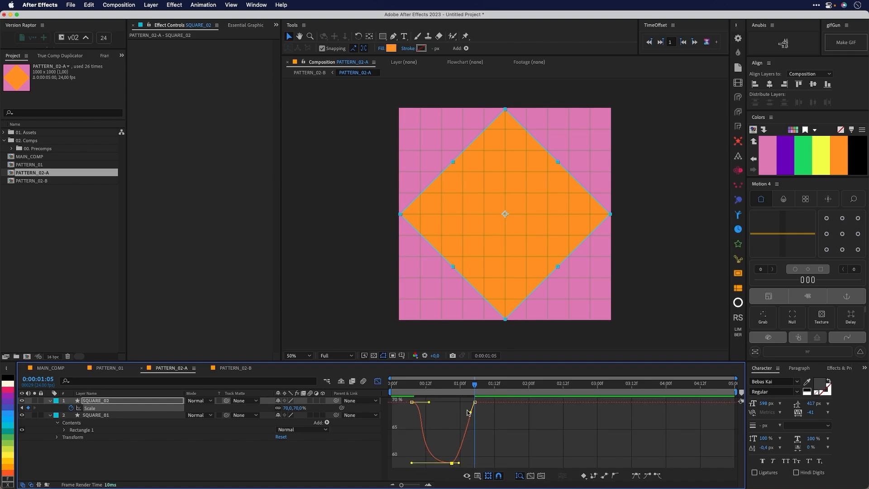
{"action": "left_click_drag", "start_coordinate": [469, 412], "coordinate": [457, 402]}
Step: Preview the eased scale animation of the orange square from the start of PATTERN_02-A
{"action": "key", "text": "space"}
{"action": "key", "text": "space"}
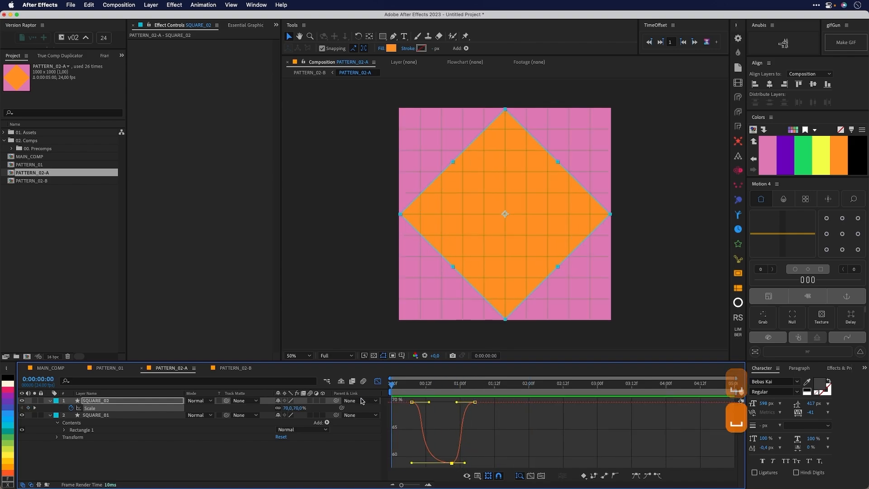
{"action": "key", "text": "space"}
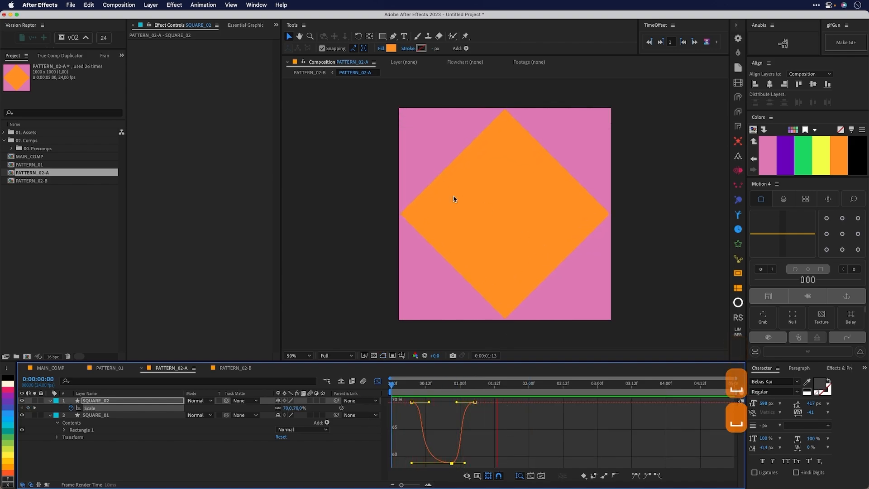
{"action": "key", "text": "space"}
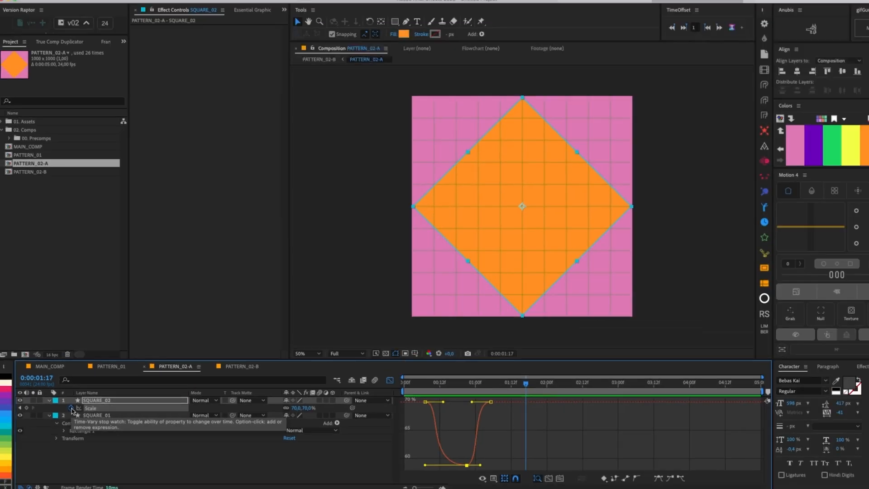
Step: Add the expression loopOut("pingpong") to SQUARE_02's scale property
{"action": "left_click", "coordinate": [71, 407], "text": "alt"}
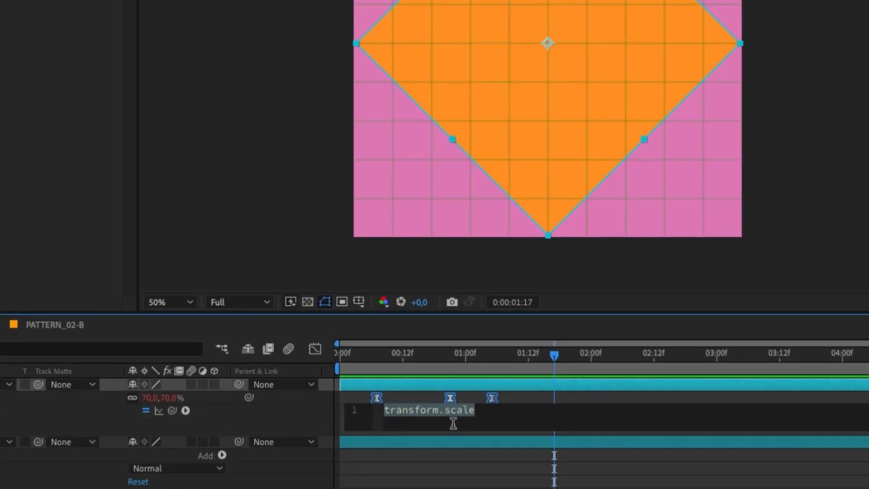
{"action": "key", "text": "ctrl+l"}
{"action": "type", "text": "Loo"}
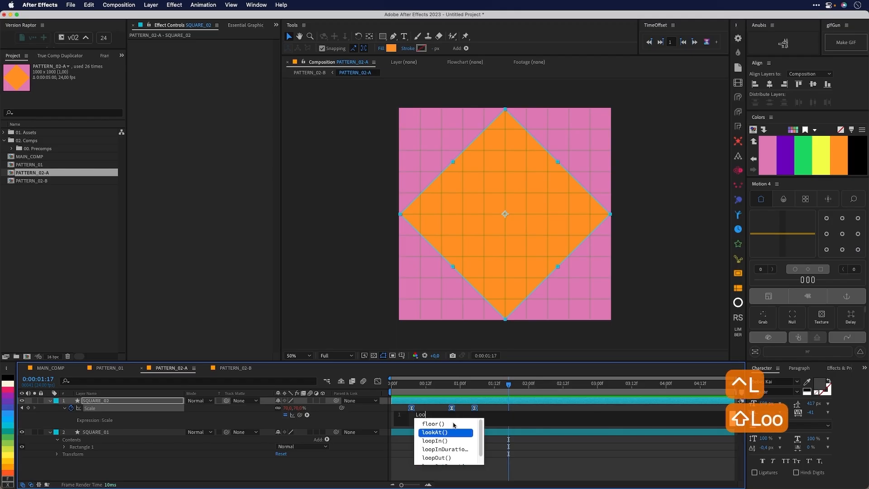
{"action": "type", "text": "p"}
{"action": "key", "text": "Down"}
{"action": "key", "text": "Down"}
{"action": "key", "text": "Return"}
{"action": "type", "text": "\""}
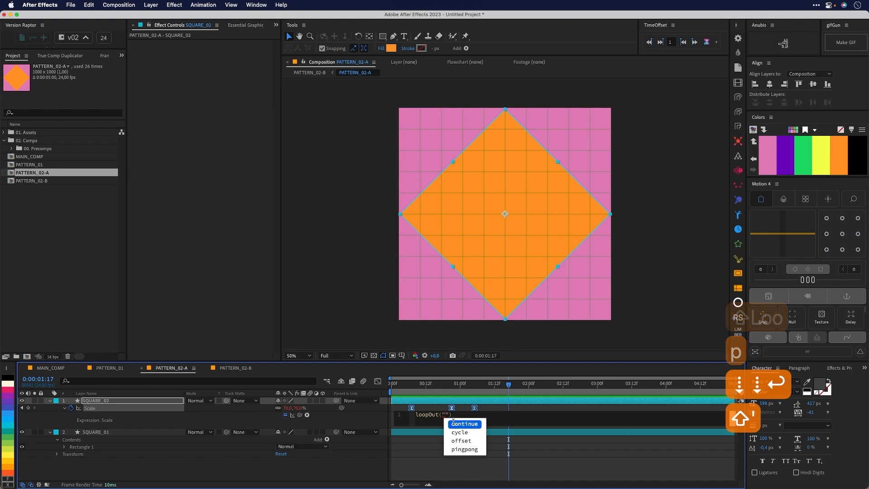
{"action": "type", "text": "pin"}
{"action": "key", "text": "Return"}
{"action": "left_click", "coordinate": [482, 459]}
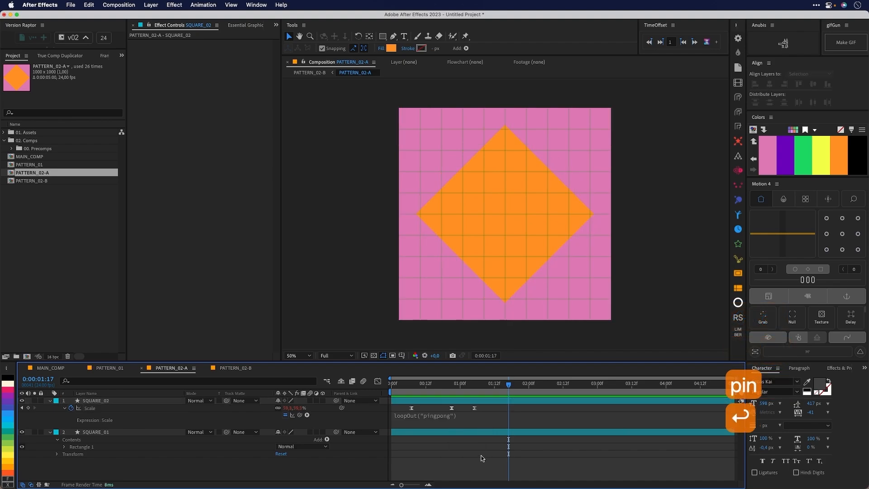
Step: Show the post-expression graph of SQUARE_02's scale and scrub through the looping animation
{"action": "left_click_drag", "start_coordinate": [448, 384], "coordinate": [506, 388]}
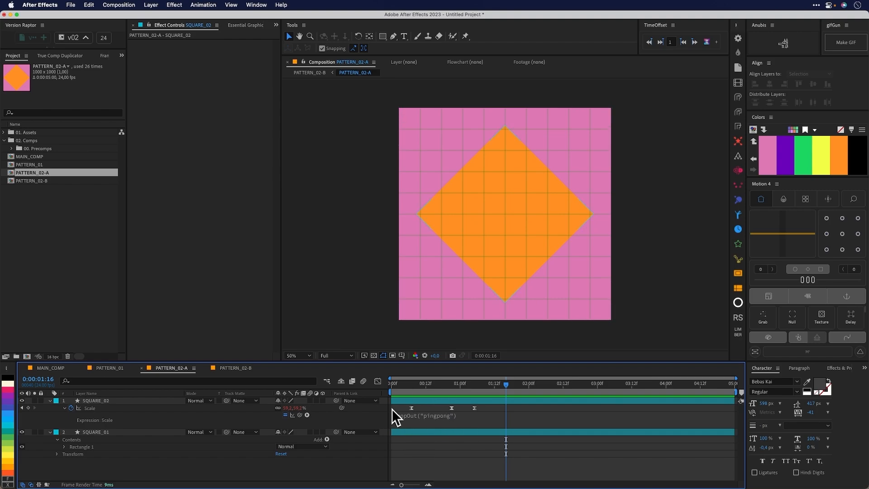
{"action": "left_click", "coordinate": [378, 381]}
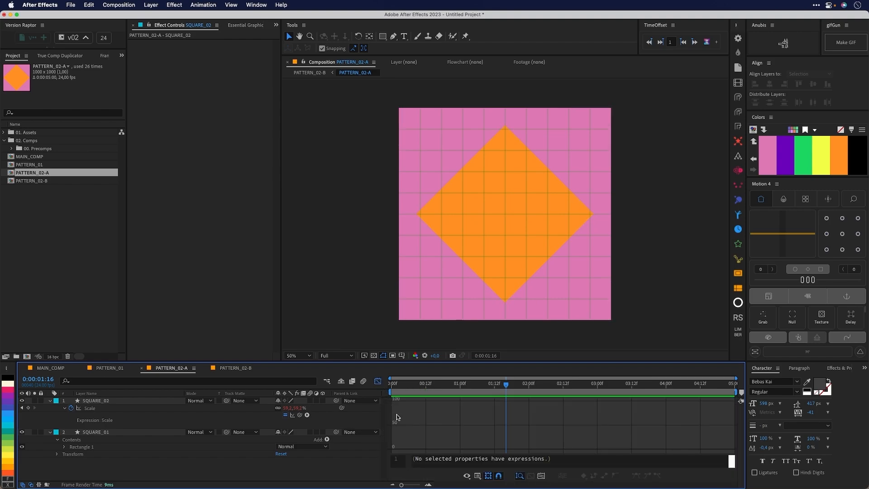
{"action": "left_click", "coordinate": [293, 415]}
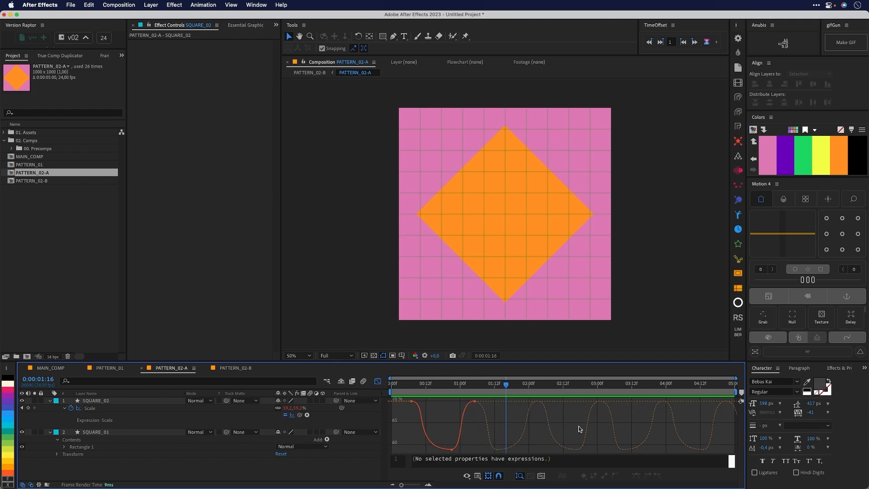
{"action": "left_click_drag", "start_coordinate": [503, 386], "coordinate": [532, 386]}
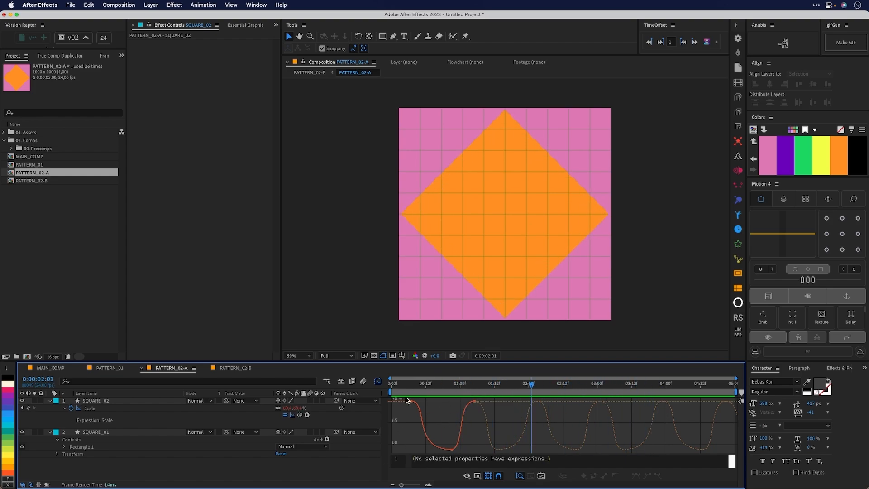
Step: Open PATTERN_02-B and preview the tiled pattern's animation
{"action": "left_click", "coordinate": [234, 368]}
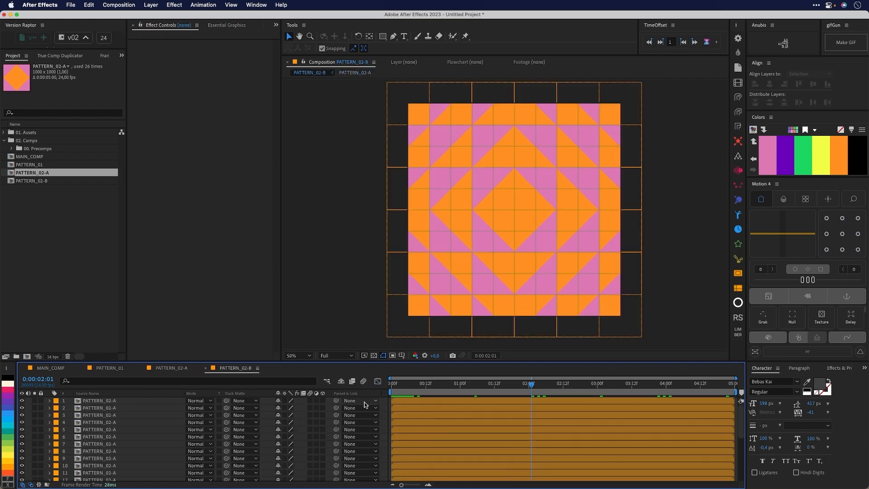
{"action": "key", "text": "space"}
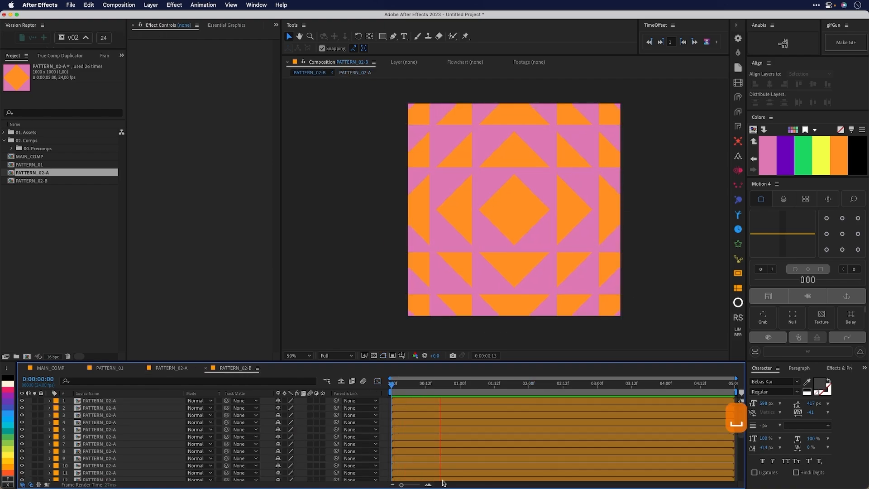
Step: Replay the tiled animation of PATTERN_02-B from the start and compare it with its source tile in PATTERN_02-A
{"action": "key", "text": "space"}
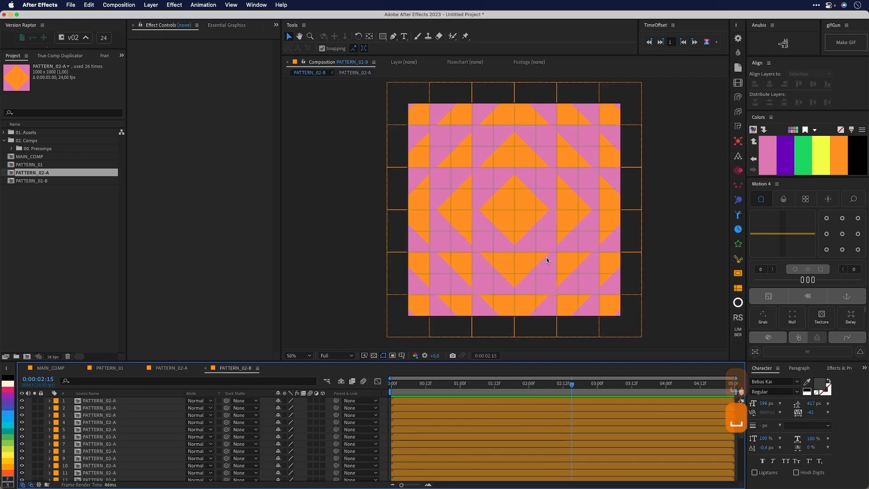
{"action": "left_click", "coordinate": [667, 187]}
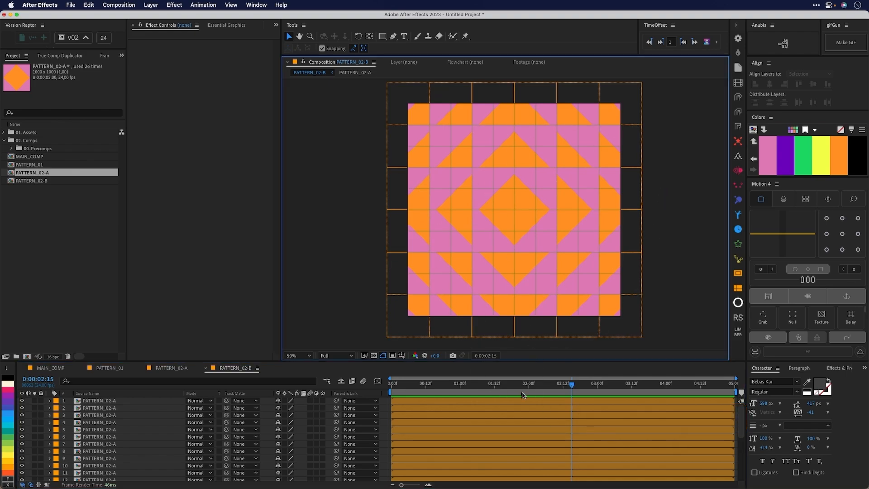
{"action": "left_click", "coordinate": [380, 393]}
{"action": "key", "text": "Home"}
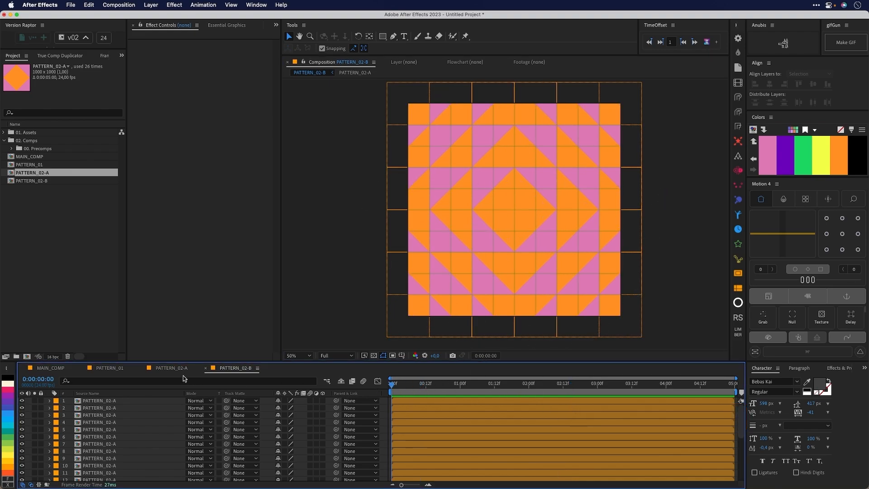
{"action": "left_click", "coordinate": [178, 369]}
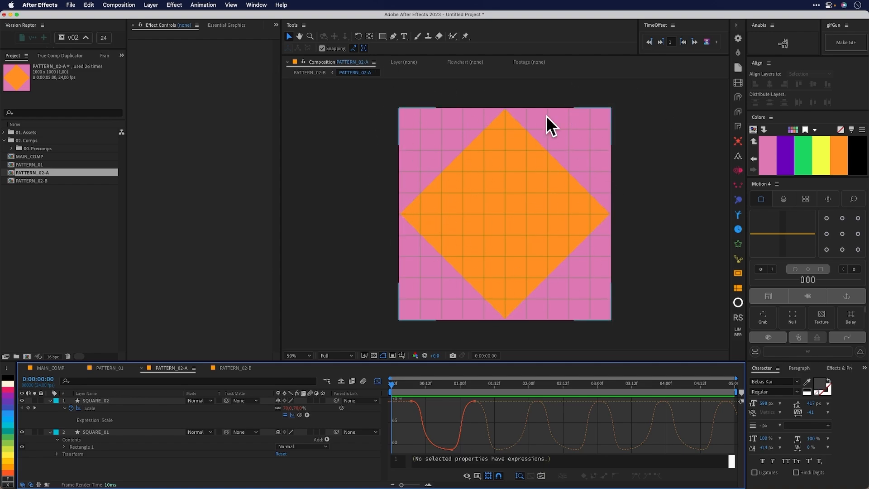
{"action": "left_click", "coordinate": [236, 368]}
{"action": "key", "text": "space"}
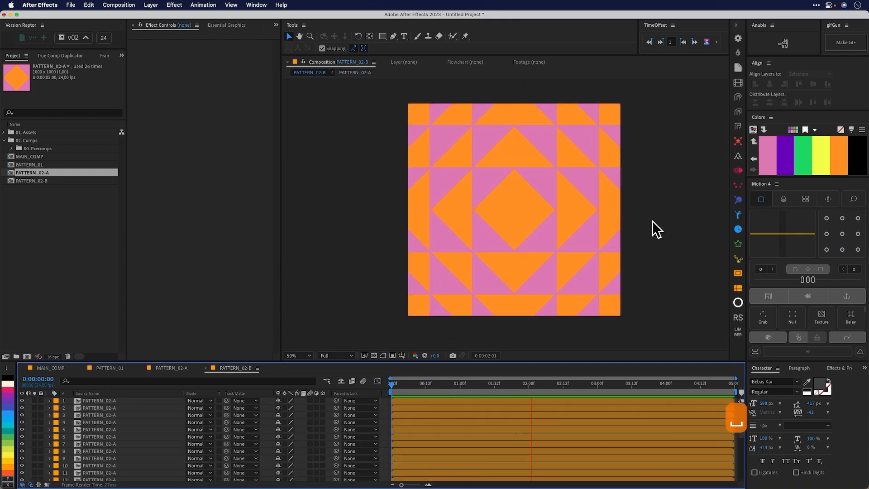
{"action": "key", "text": "space"}
Step: Create a new 1000 x 1000 px composition at 24 fps with a 5-second duration
{"action": "left_click", "coordinate": [98, 335]}
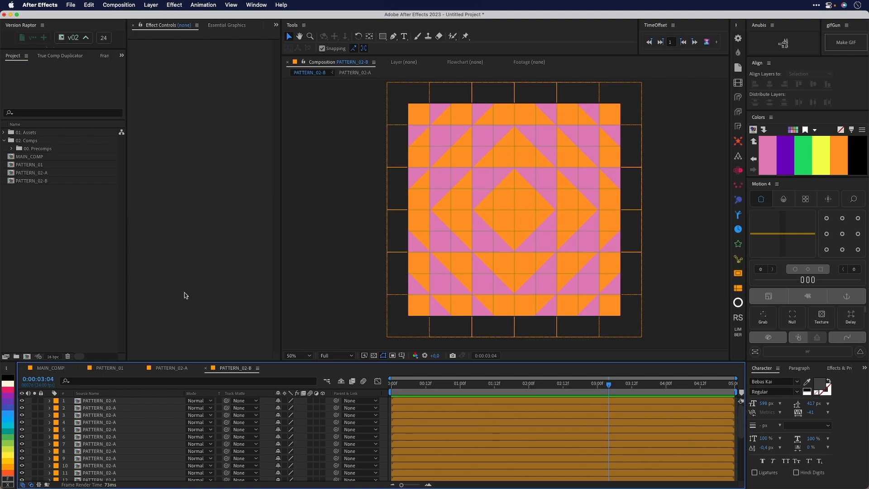
{"action": "left_click", "coordinate": [50, 368]}
{"action": "left_click", "coordinate": [244, 368]}
{"action": "left_click", "coordinate": [34, 323]}
{"action": "left_click", "coordinate": [27, 356]}
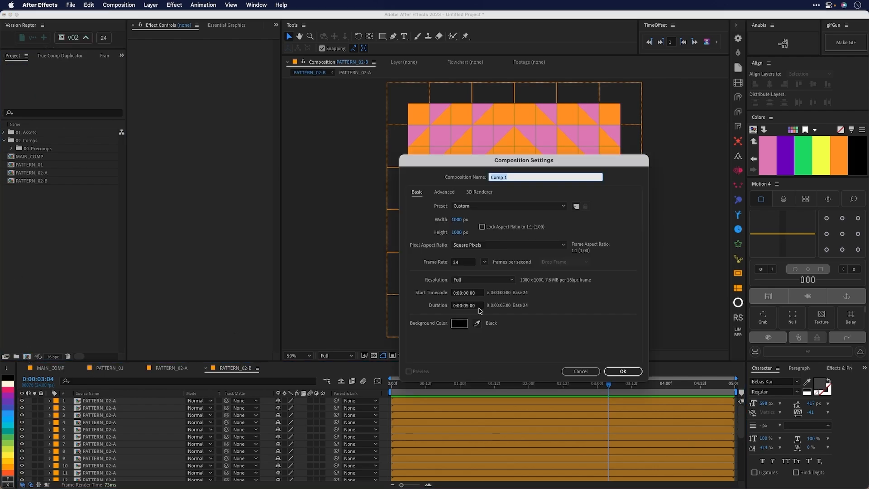
{"action": "left_click", "coordinate": [626, 371]}
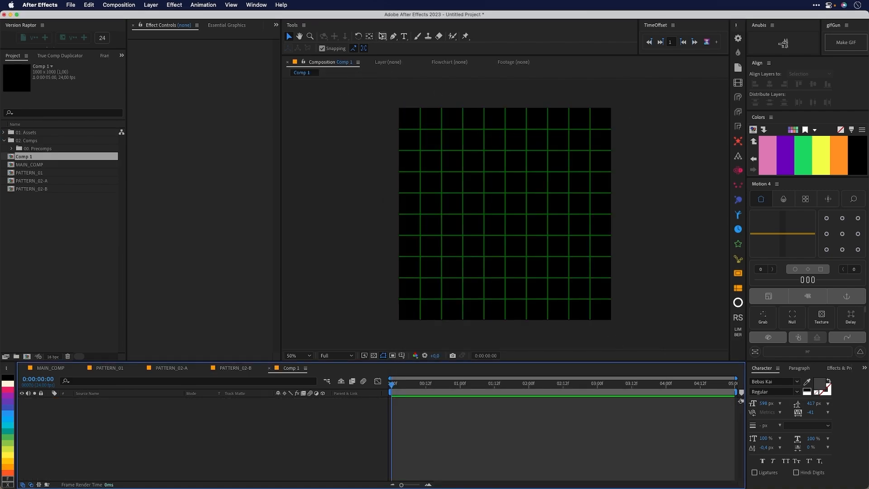
Step: Draw a pink five-pointed star at the composition's centre with an outer radius of about 361 px and an inner radius of about 190 px
{"action": "left_click", "coordinate": [383, 36]}
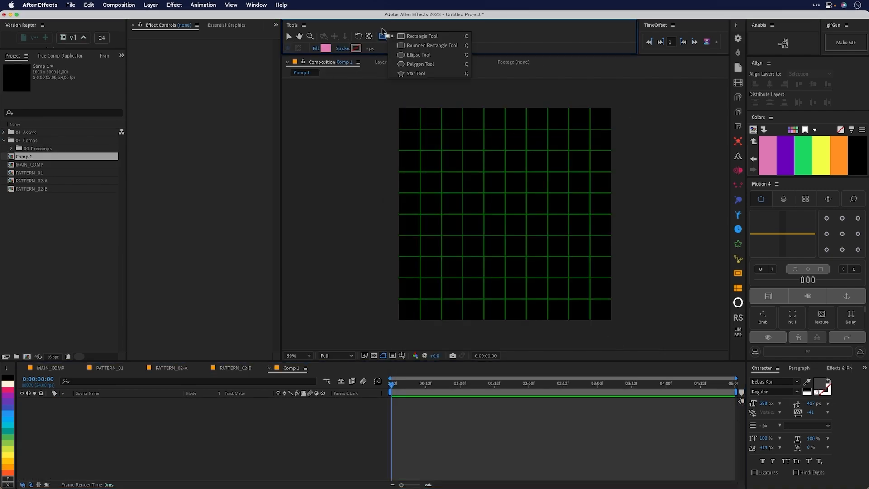
{"action": "left_click", "coordinate": [382, 31]}
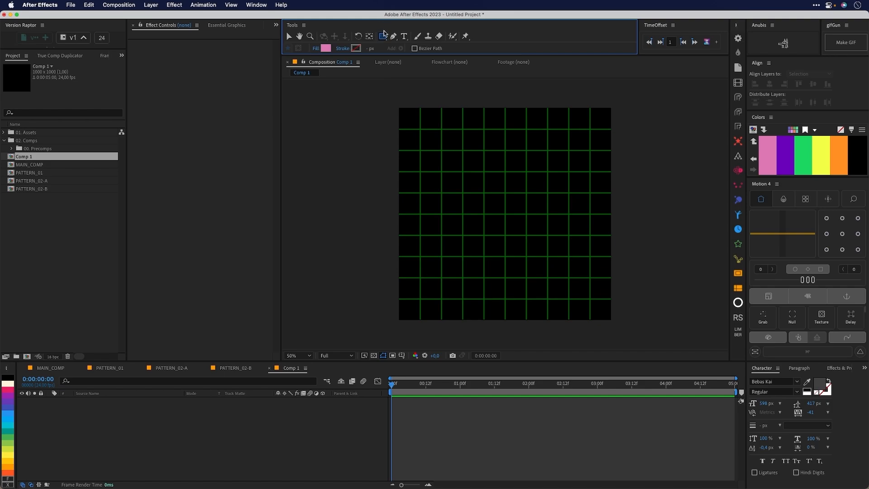
{"action": "left_click_drag", "start_coordinate": [384, 34], "coordinate": [425, 77]}
{"action": "left_click_drag", "start_coordinate": [505, 214], "coordinate": [551, 274]}
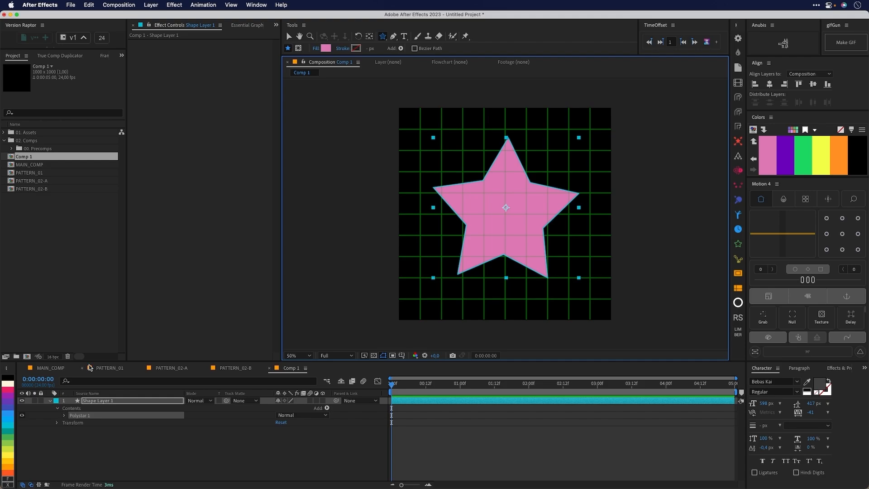
Step: Expand the star's polystar path properties and raise its number of points to 28
{"action": "left_click_drag", "start_coordinate": [91, 361], "coordinate": [105, 300]}
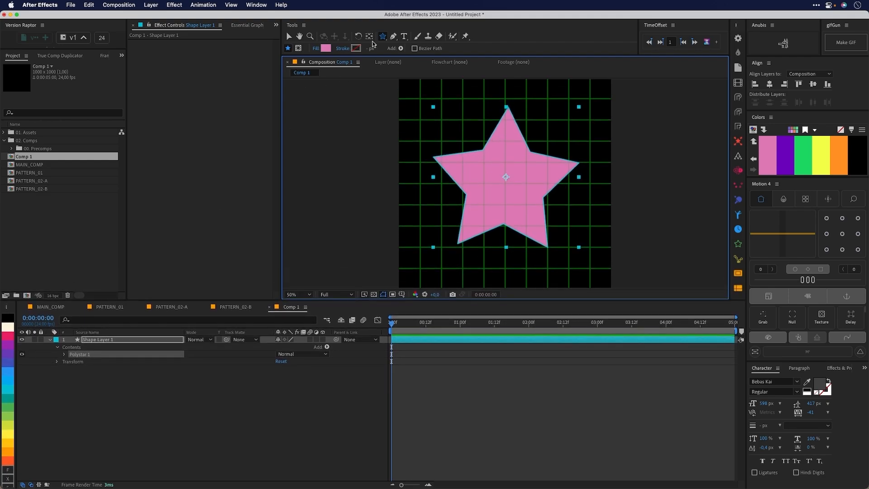
{"action": "left_click", "coordinate": [65, 354]}
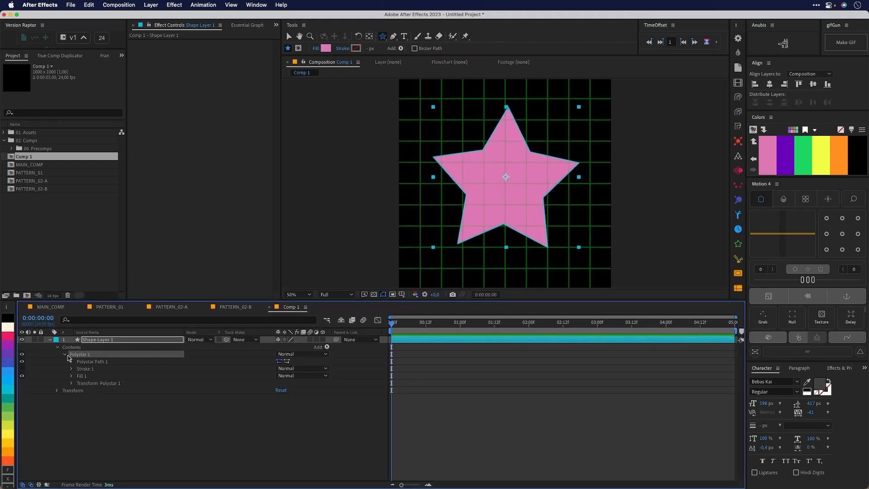
{"action": "left_click", "coordinate": [72, 362]}
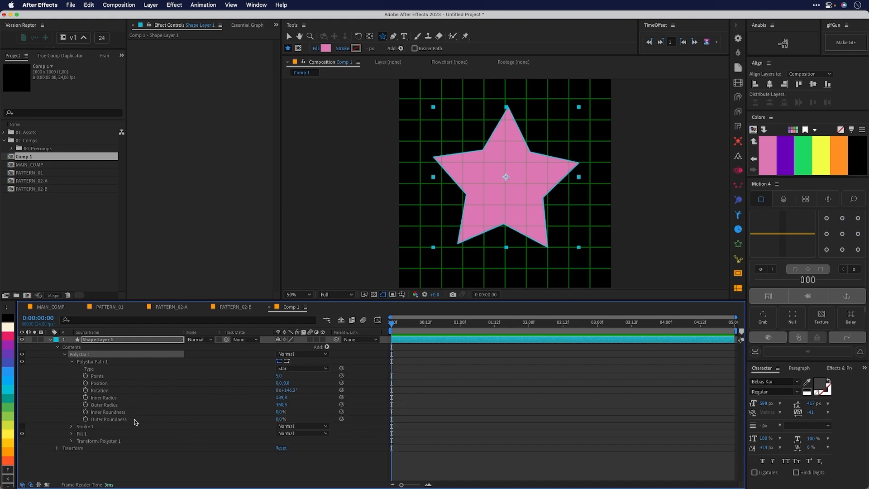
{"action": "left_click_drag", "start_coordinate": [276, 376], "coordinate": [668, 182]}
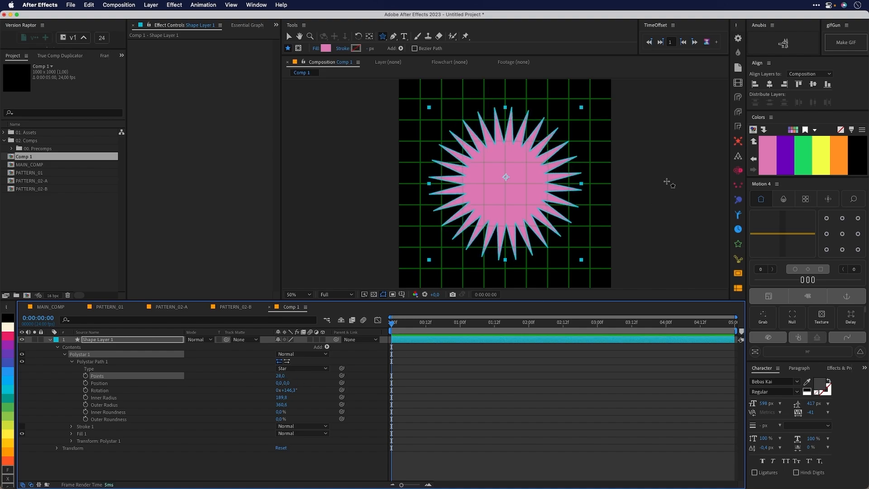
Step: Reshape the star to 18 points with inner radius 281.8, outer radius 355.6, inner roundness 137% and outer roundness 171%
{"action": "left_click_drag", "start_coordinate": [278, 412], "coordinate": [546, 149]}
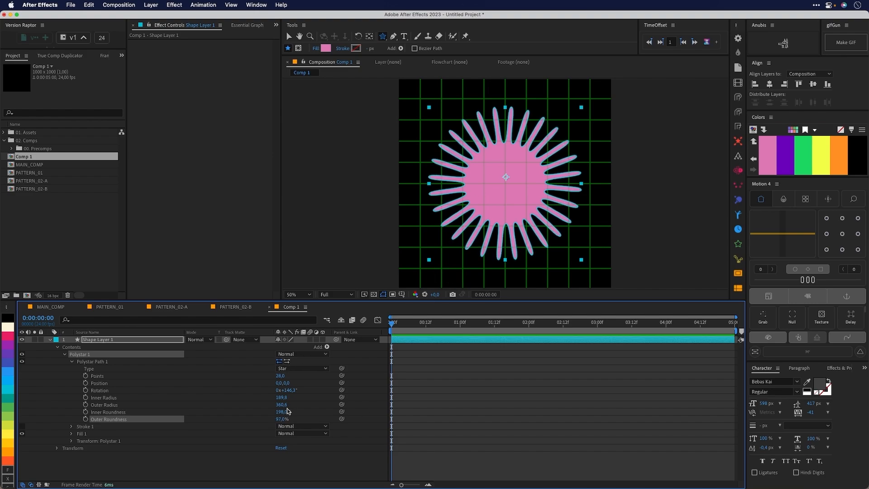
{"action": "mouse_move", "coordinate": [283, 419]}
{"action": "left_mouse_down"}
{"action": "mouse_move", "coordinate": [284, 411]}
{"action": "mouse_move", "coordinate": [256, 412]}
{"action": "mouse_move", "coordinate": [253, 393]}
{"action": "mouse_move", "coordinate": [213, 397]}
{"action": "mouse_move", "coordinate": [326, 406]}
{"action": "mouse_move", "coordinate": [281, 409]}
{"action": "left_mouse_up"}
{"action": "key", "text": "super+z"}
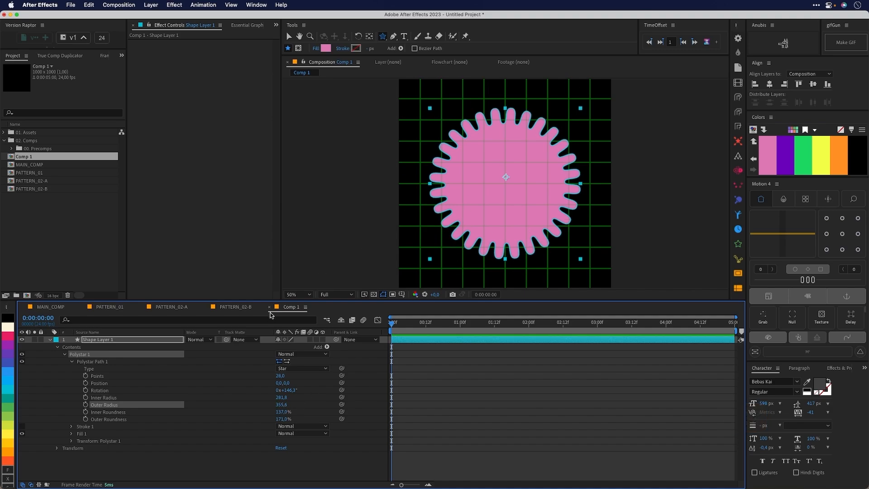
{"action": "mouse_move", "coordinate": [280, 376]}
{"action": "left_mouse_down"}
{"action": "mouse_move", "coordinate": [292, 376]}
{"action": "mouse_move", "coordinate": [281, 379]}
{"action": "left_mouse_up"}
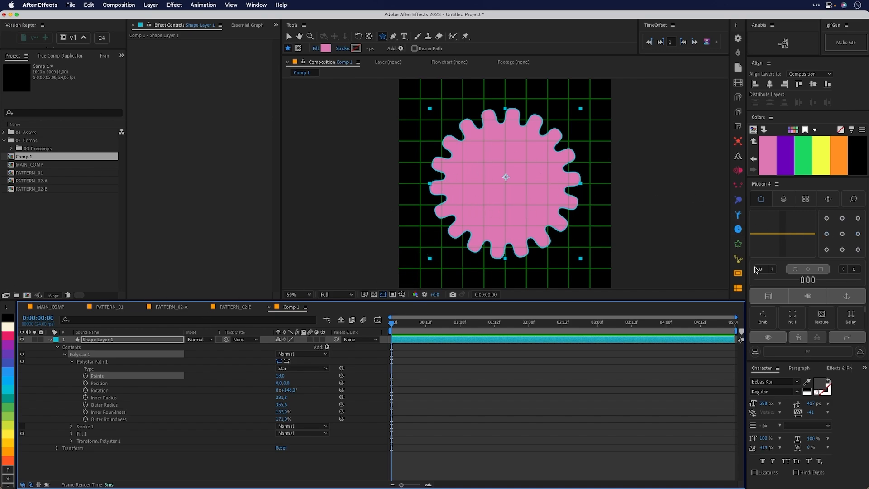
Step: Build polystar variations in compositions ELEMENT_02 to ELEMENT_04 by varying fill, points, radii and roundness, undoing unwanted changes
{"action": "key", "text": "super+z"}
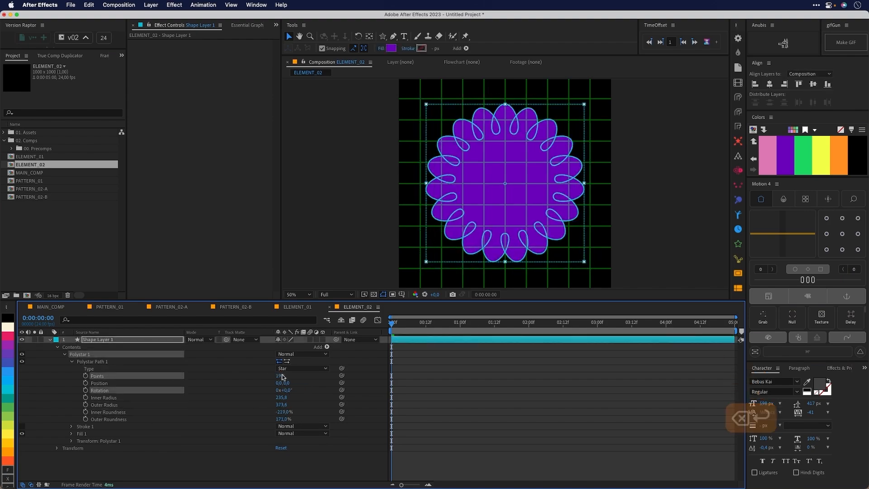
{"action": "key", "text": "super+z"}
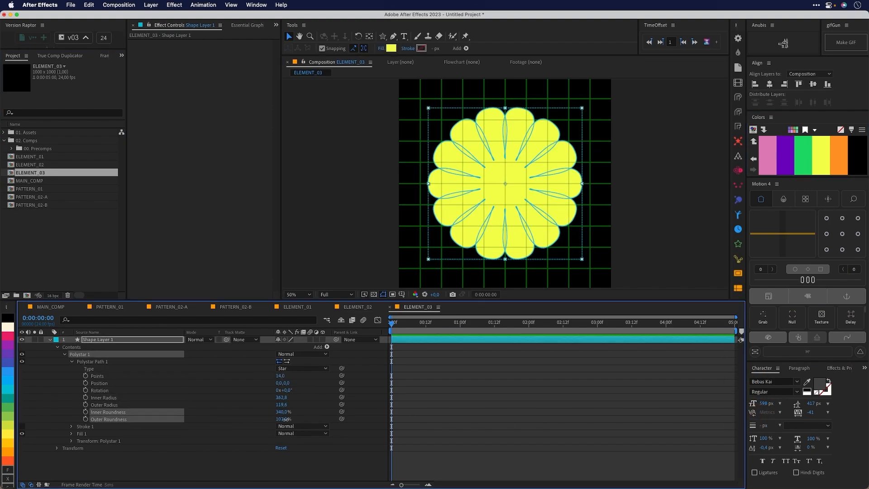
{"action": "key", "text": "super+z"}
{"action": "key", "text": "super+z"}
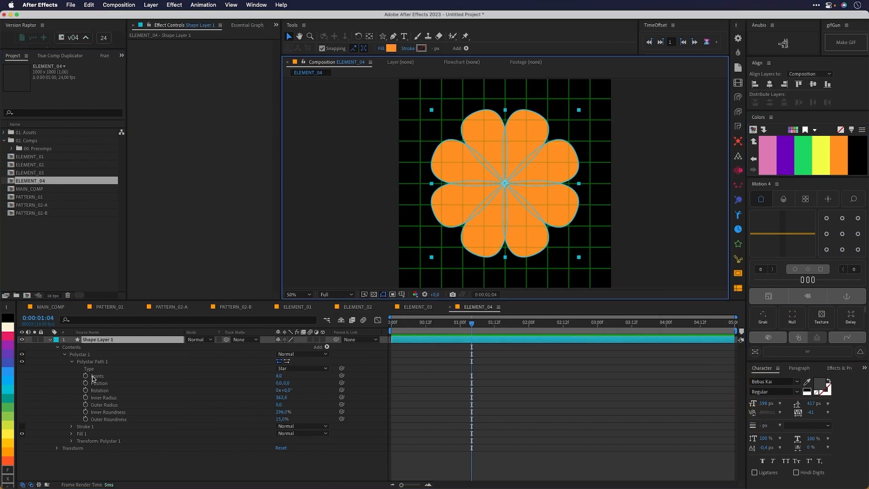
{"action": "key", "text": "super+z"}
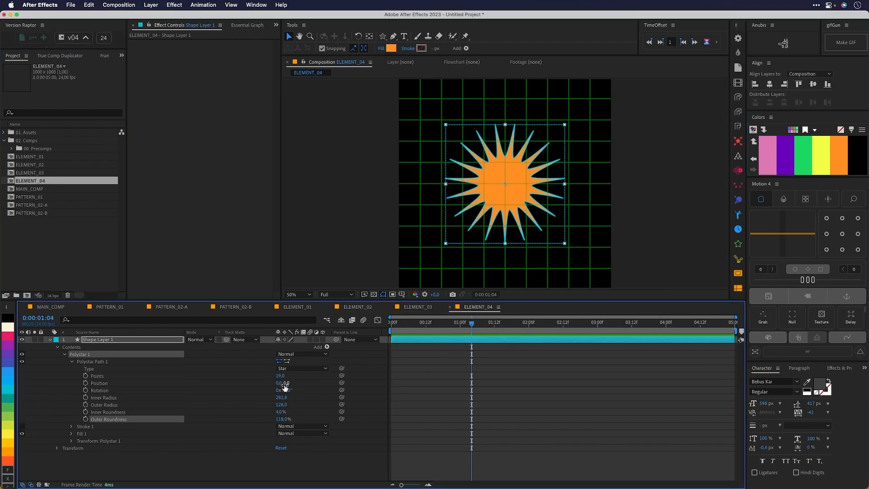
Step: Build further polystar variations in compositions ELEMENT_05 to ELEMENT_09 with different points, radii, roundness and fill colours, undoing unwanted trials
{"action": "key", "text": "super+z"}
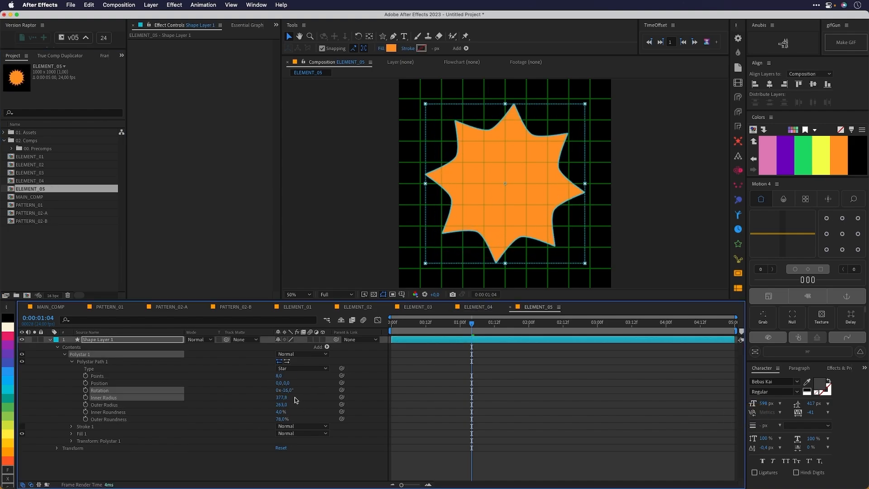
{"action": "key", "text": "super+z"}
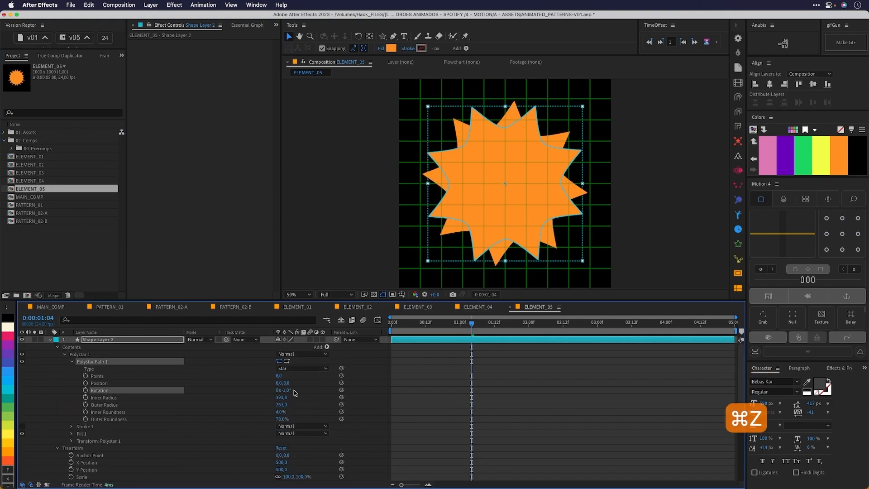
{"action": "key", "text": "super+z"}
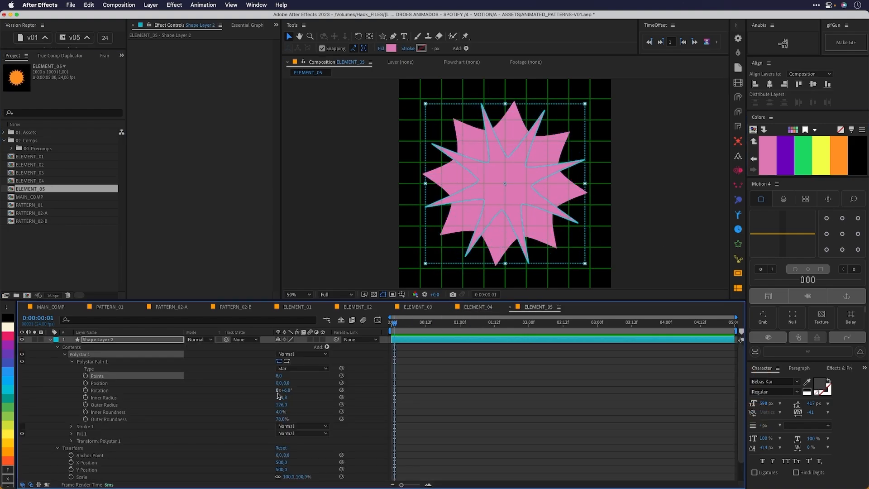
{"action": "key", "text": "super+z"}
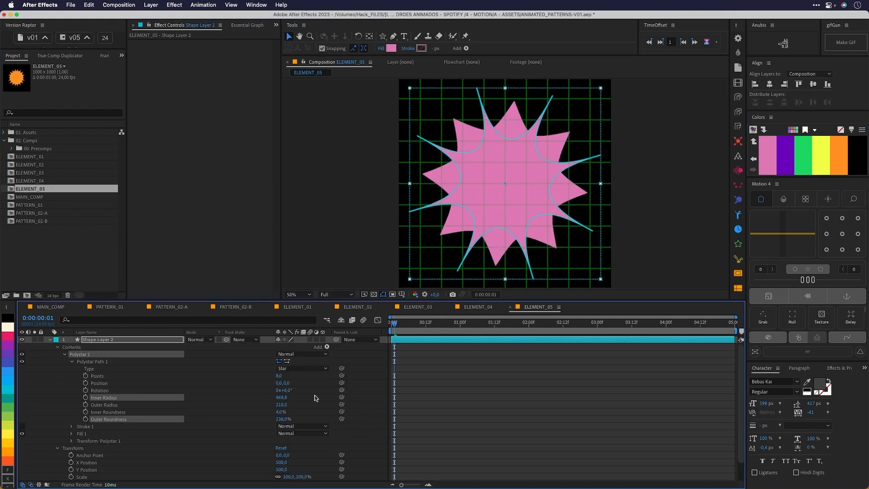
{"action": "key", "text": "super+z"}
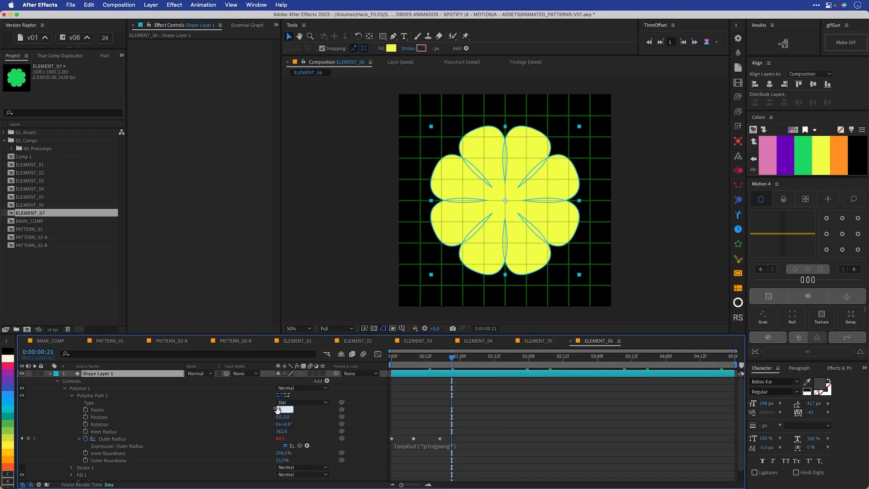
{"action": "key", "text": "super+z"}
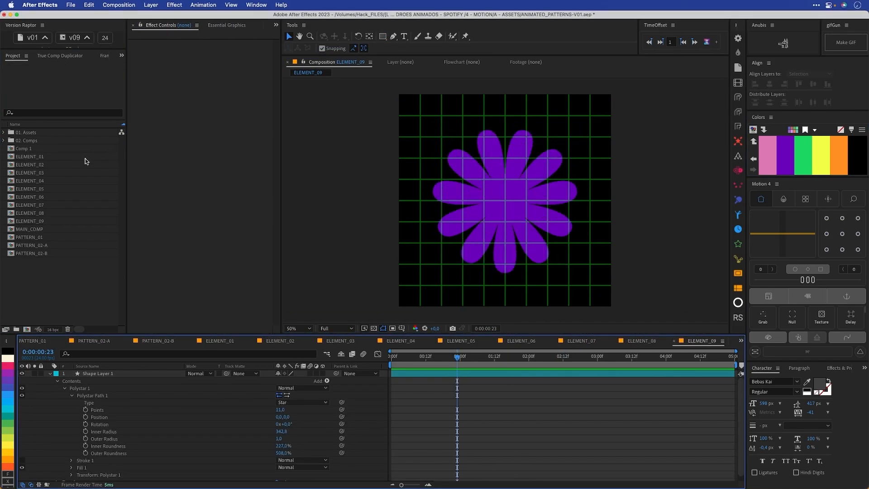
Step: Review the shapes in the ELEMENT compositions, checking project thumbnails and opening ELEMENT_06, ELEMENT_05, ELEMENT_04 and ELEMENT_03
{"action": "left_click", "coordinate": [54, 157]}
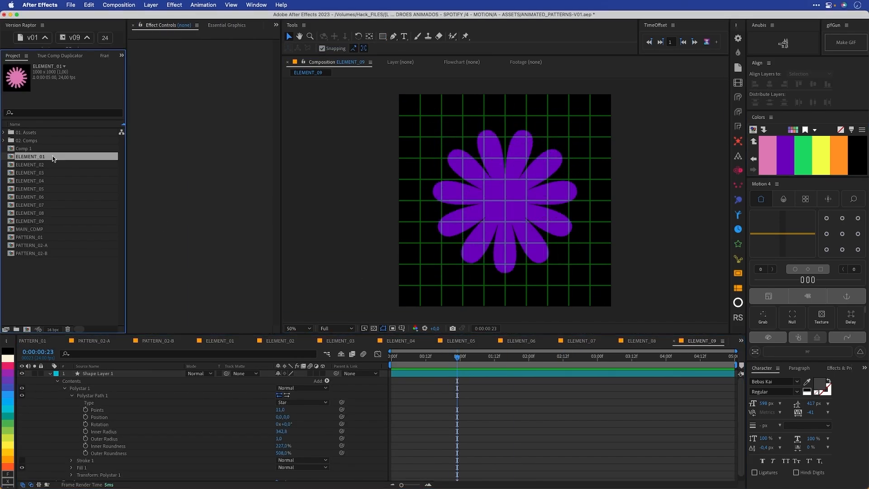
{"action": "left_click", "coordinate": [44, 214]}
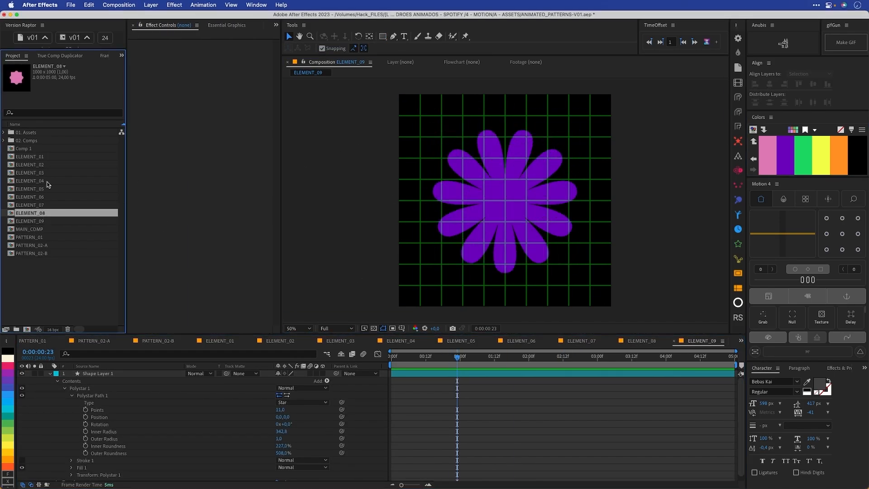
{"action": "left_click", "coordinate": [47, 166]}
{"action": "left_click", "coordinate": [48, 180]}
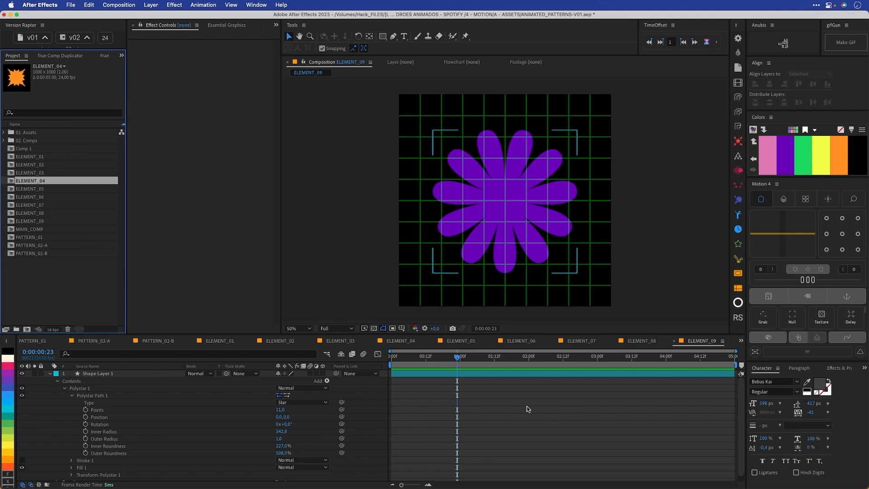
{"action": "left_click", "coordinate": [522, 344]}
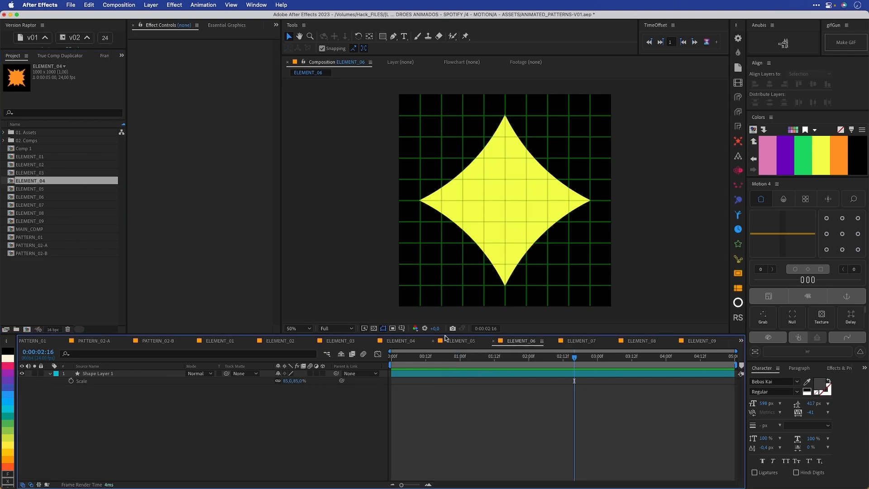
{"action": "left_click", "coordinate": [456, 340]}
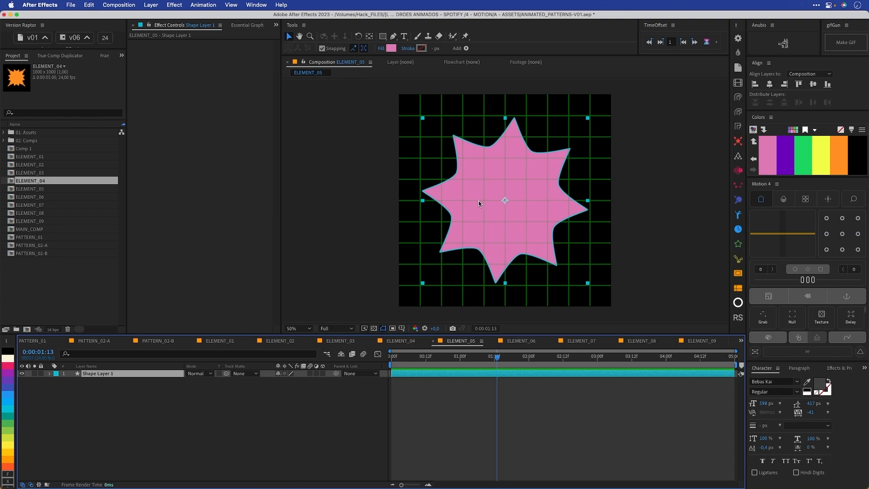
{"action": "left_click", "coordinate": [409, 341]}
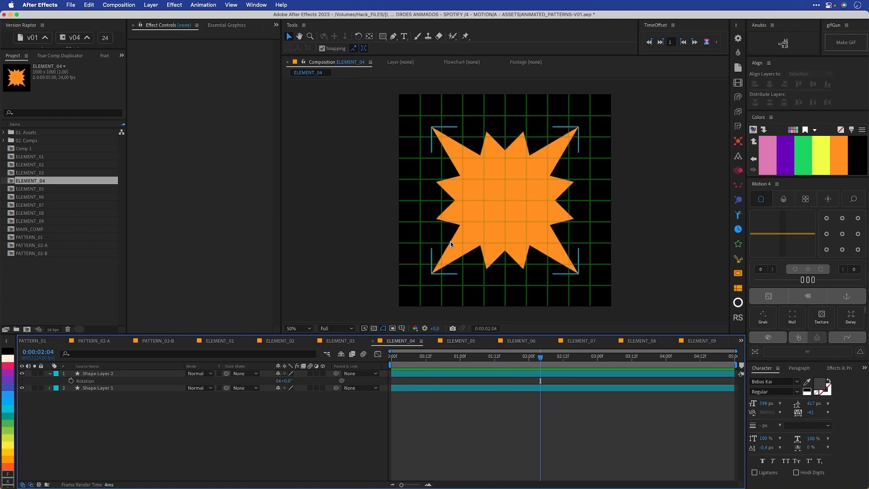
{"action": "left_click", "coordinate": [335, 341]}
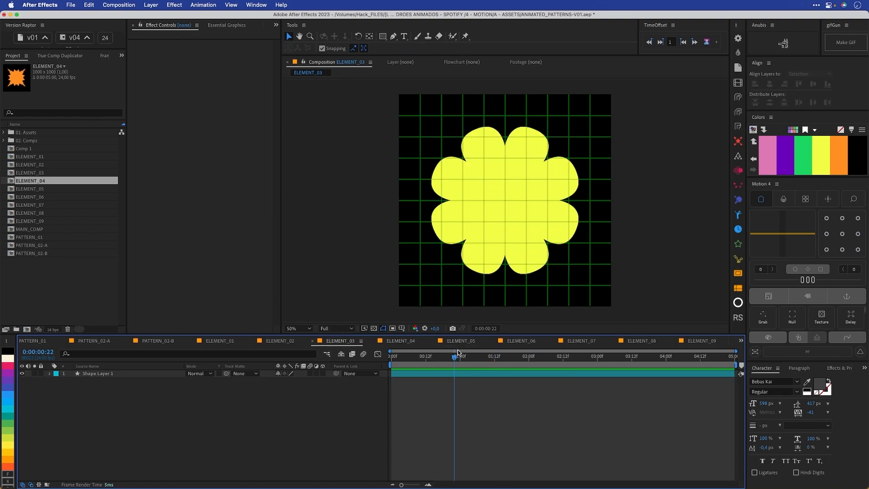
Step: Examine the pink polystar in the ELEMENT_01 composition, moving the time to 0:00:00:22
{"action": "left_click_drag", "start_coordinate": [458, 352], "coordinate": [438, 355]}
{"action": "left_click", "coordinate": [656, 341]}
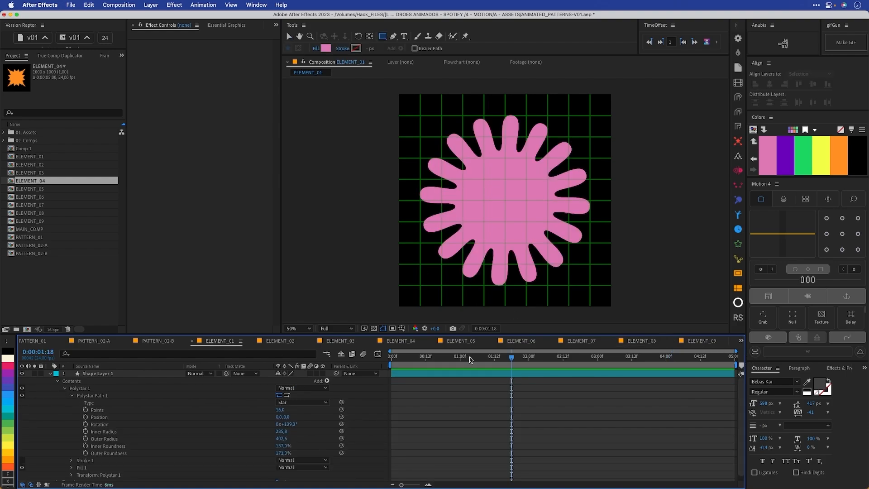
{"action": "left_click", "coordinate": [455, 357]}
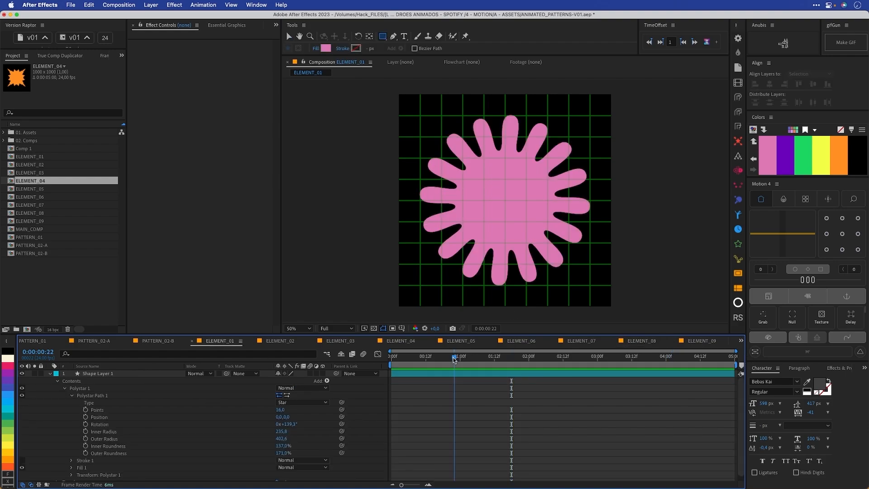
{"action": "left_click", "coordinate": [292, 35]}
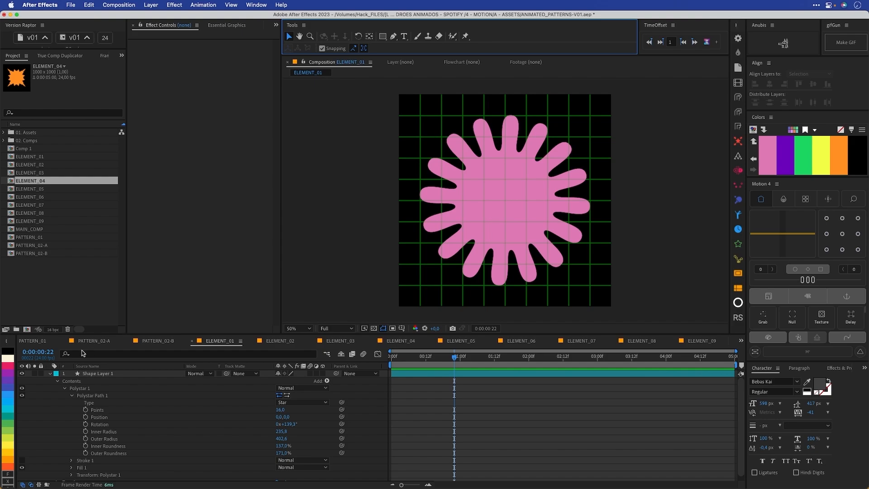
Step: Open MAIN_COMP and add the ELEMENT_01 to ELEMENT_09 compositions to it as layers
{"action": "left_click", "coordinate": [32, 341]}
{"action": "left_click", "coordinate": [24, 341]}
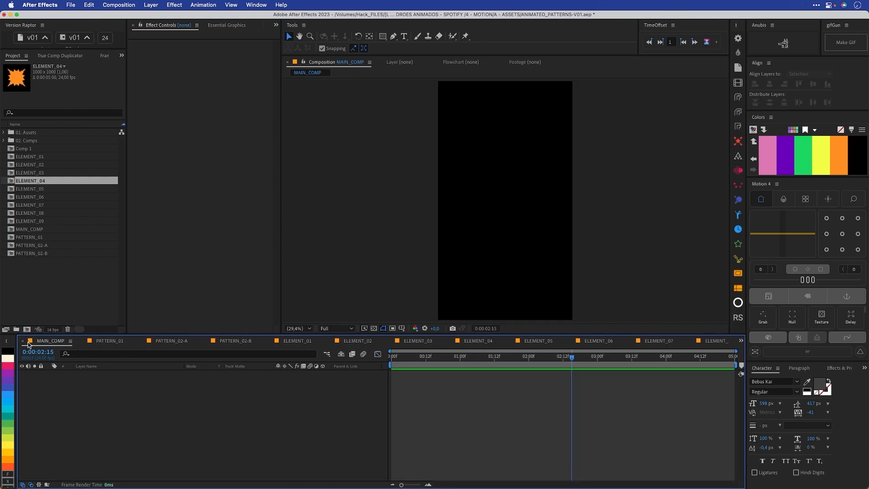
{"action": "left_click_drag", "start_coordinate": [444, 357], "coordinate": [451, 358]}
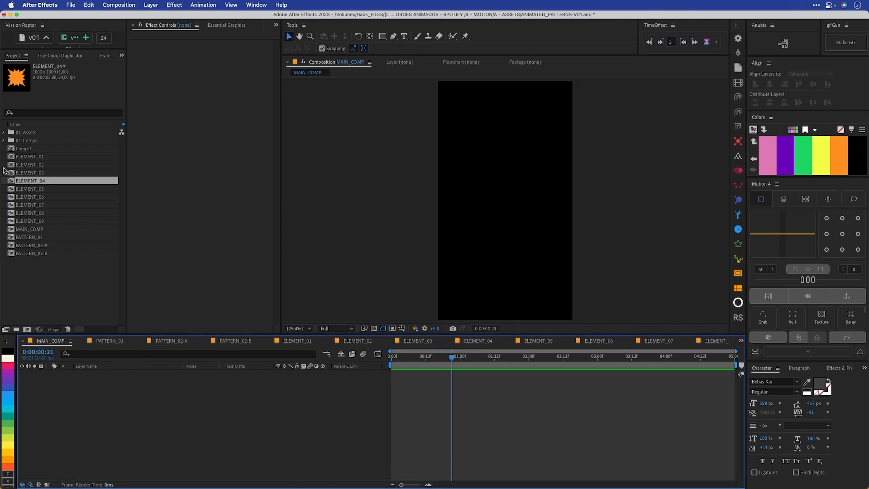
{"action": "left_click", "coordinate": [47, 157]}
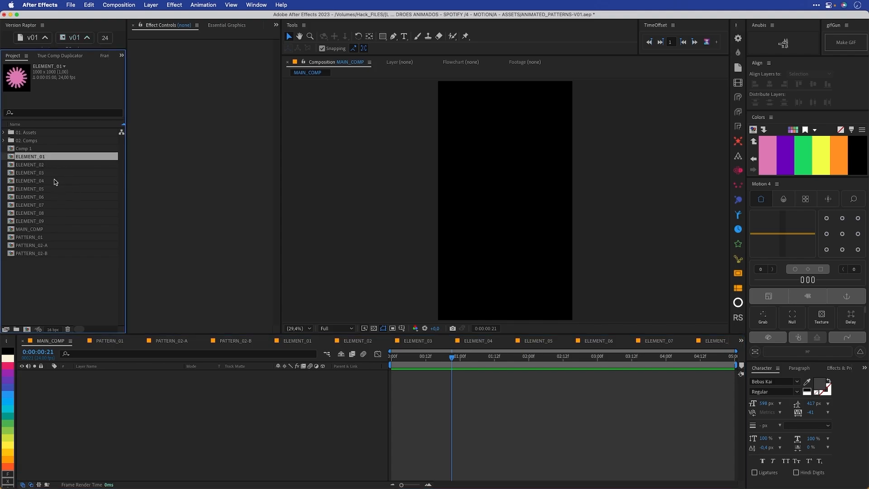
{"action": "left_click", "coordinate": [45, 221], "text": "shift"}
{"action": "left_click_drag", "start_coordinate": [38, 157], "coordinate": [534, 186]}
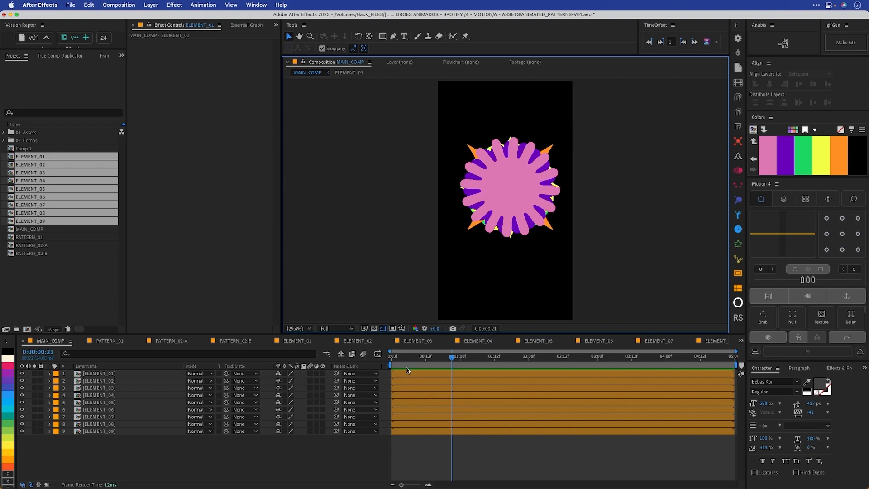
Step: Add a Scale keyframe at 0:00:00:01 to the ELEMENT_01 layer only
{"action": "left_click", "coordinate": [504, 202]}
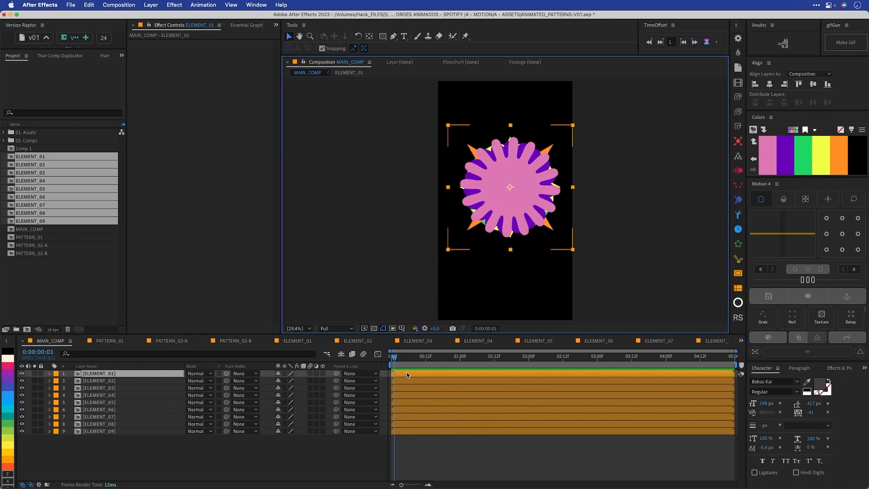
{"action": "left_click", "coordinate": [397, 361]}
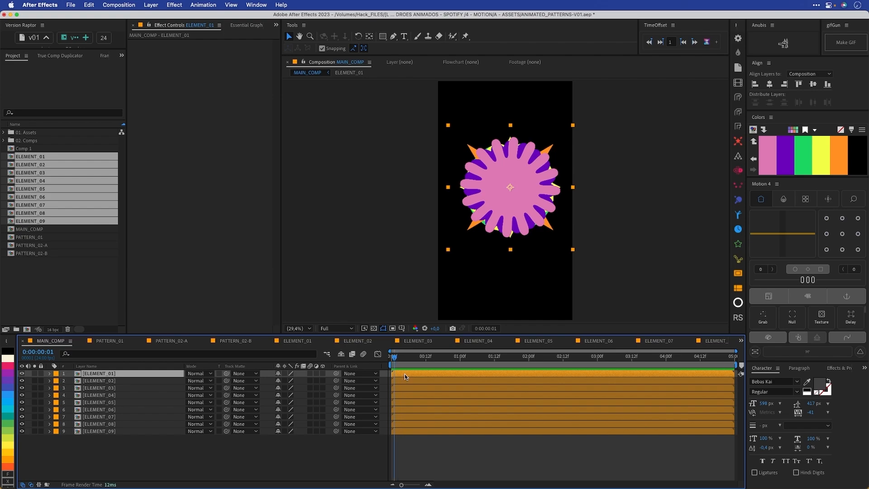
{"action": "key", "text": "super+a"}
{"action": "key", "text": "alt+s"}
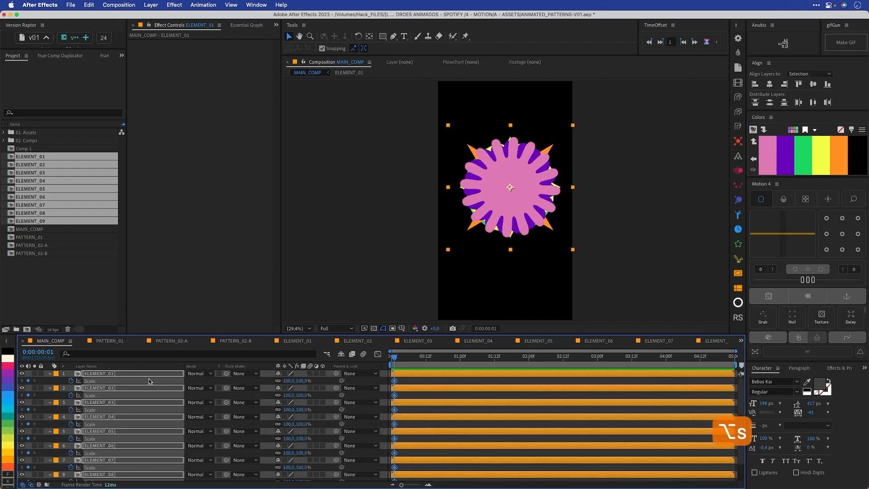
{"action": "left_click", "coordinate": [410, 373]}
{"action": "key", "text": "alt+s"}
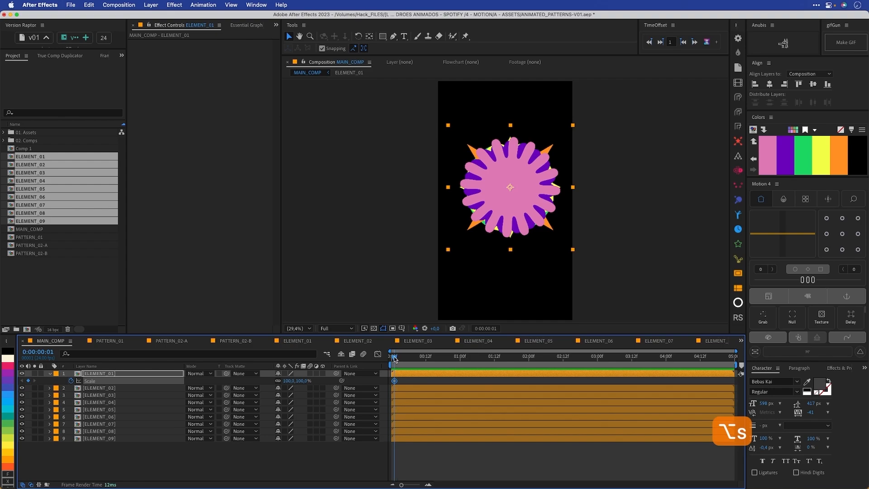
Step: Hide the ELEMENT_02 to ELEMENT_09 layers and centre ELEMENT_01 horizontally and vertically in MAIN_COMP
{"action": "left_click_drag", "start_coordinate": [22, 388], "coordinate": [22, 438]}
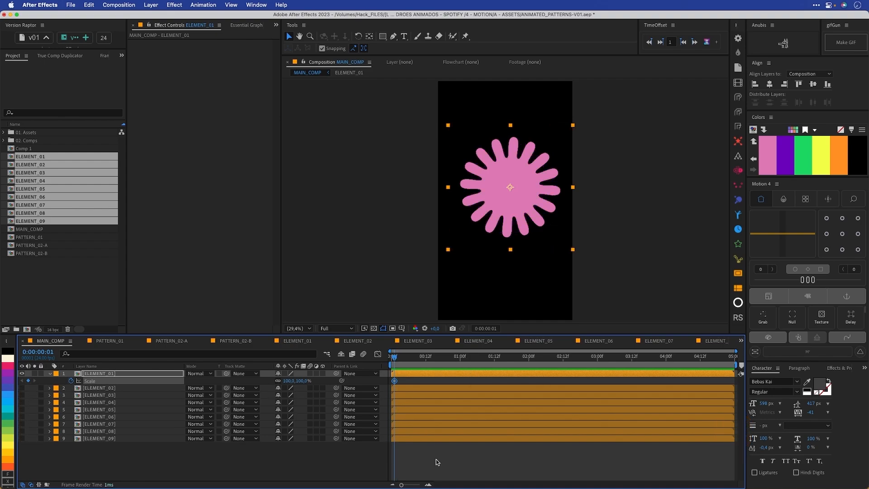
{"action": "left_click", "coordinate": [770, 84]}
{"action": "left_click", "coordinate": [813, 84]}
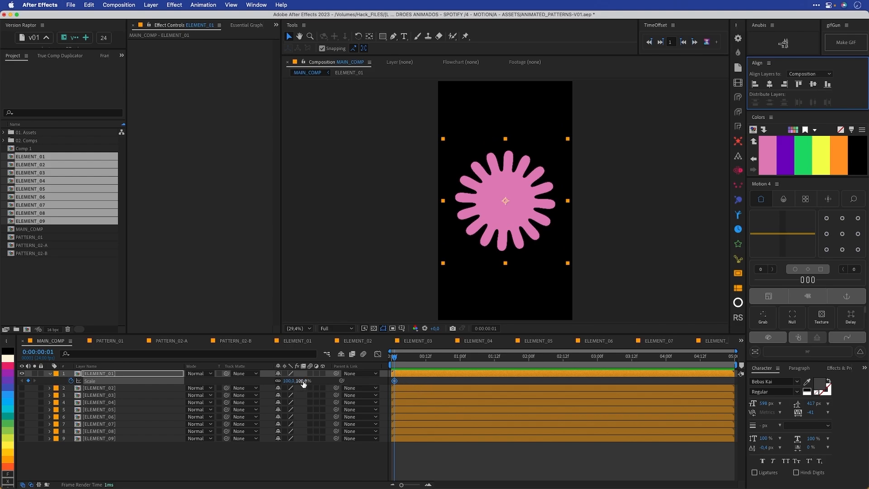
Step: Animate ELEMENT_01's Scale from 0% at 0:00:00:01 to 474% at about 0:00:00:18
{"action": "left_click_drag", "start_coordinate": [304, 383], "coordinate": [469, 390]}
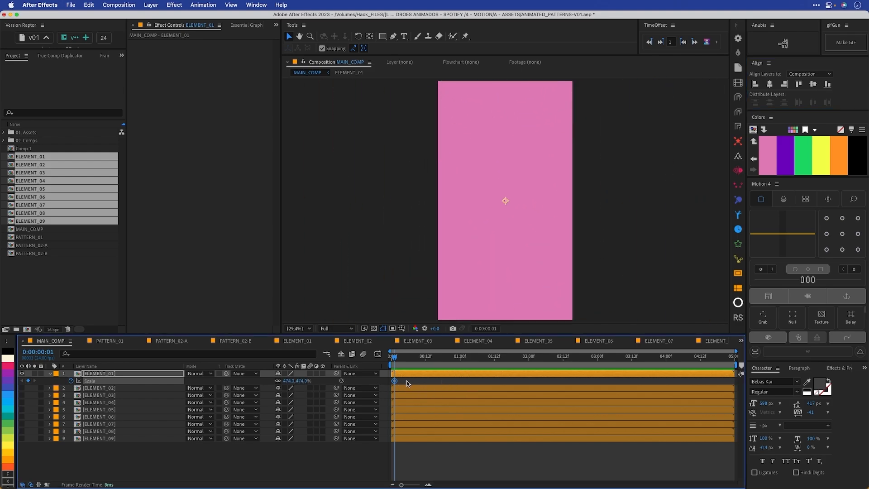
{"action": "left_click_drag", "start_coordinate": [395, 381], "coordinate": [443, 381]}
{"action": "left_click", "coordinate": [294, 381]}
{"action": "type", "text": "0"}
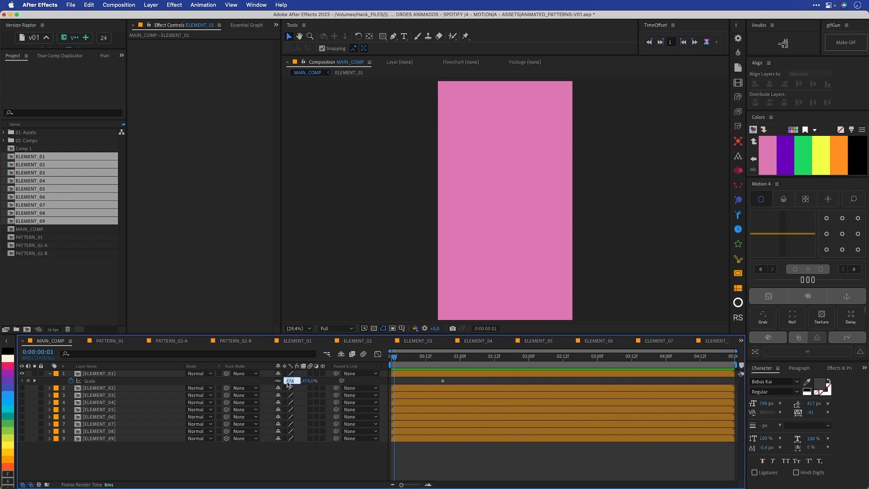
{"action": "key", "text": "Return"}
{"action": "mouse_move", "coordinate": [395, 357]}
{"action": "left_mouse_down"}
{"action": "mouse_move", "coordinate": [443, 362]}
{"action": "mouse_move", "coordinate": [394, 371]}
{"action": "mouse_move", "coordinate": [394, 361]}
{"action": "left_mouse_up"}
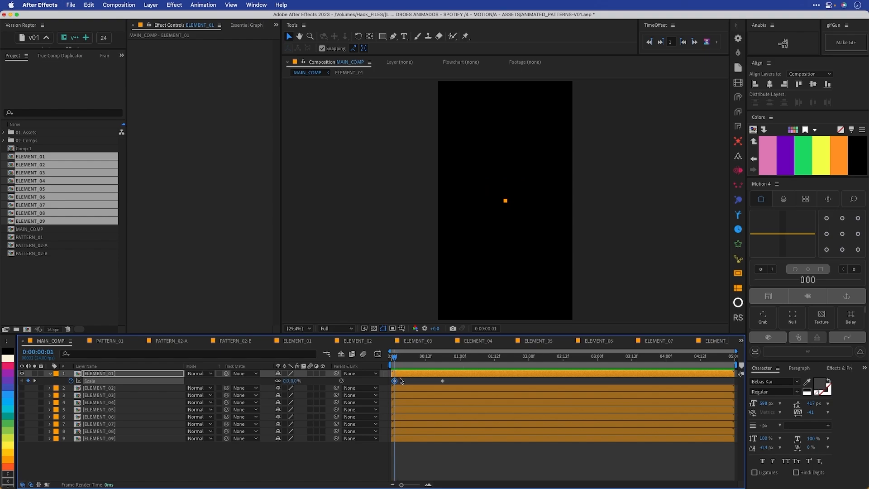
Step: Ease ELEMENT_01's Scale animation into an S-shaped curve ending at about 0:00:01:04 and preview it
{"action": "left_click_drag", "start_coordinate": [449, 377], "coordinate": [382, 386]}
{"action": "left_click", "coordinate": [379, 355]}
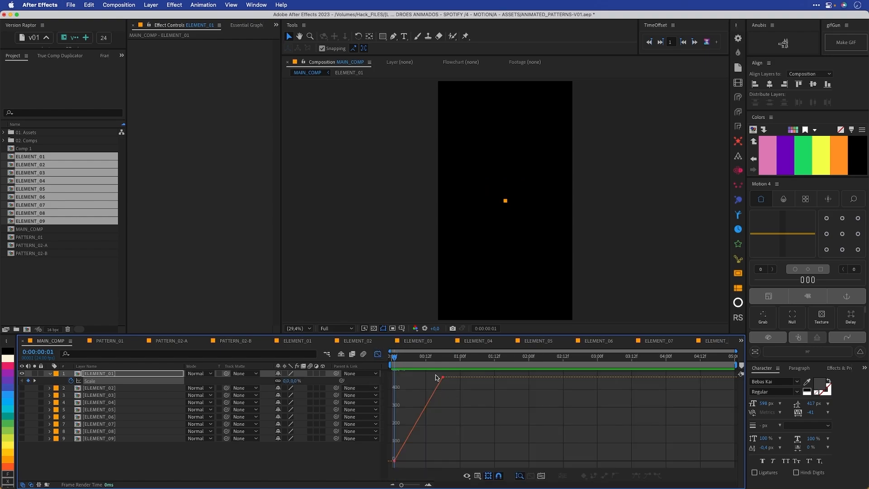
{"action": "key", "text": "super+z"}
{"action": "left_click_drag", "start_coordinate": [453, 374], "coordinate": [471, 377]}
{"action": "key", "text": "space"}
{"action": "key", "text": "space"}
{"action": "key", "text": "space"}
{"action": "key", "text": "space"}
{"action": "key", "text": "space"}
{"action": "left_click_drag", "start_coordinate": [433, 460], "coordinate": [438, 442]}
{"action": "key", "text": "space"}
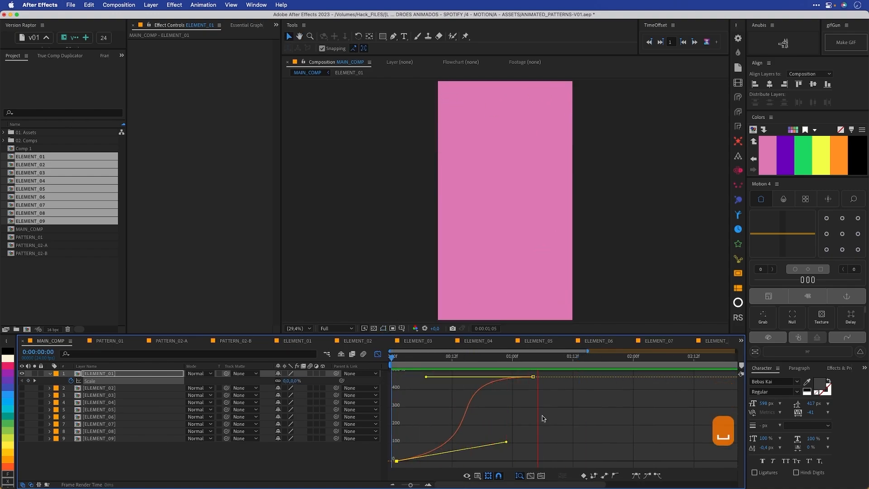
Step: Copy ELEMENT_01's Scale animation to the ELEMENT_02 to ELEMENT_09 layers at 0:00:00:01 and make those layers visible
{"action": "left_click", "coordinate": [378, 355]}
{"action": "left_click", "coordinate": [424, 382]}
{"action": "left_click", "coordinate": [398, 357]}
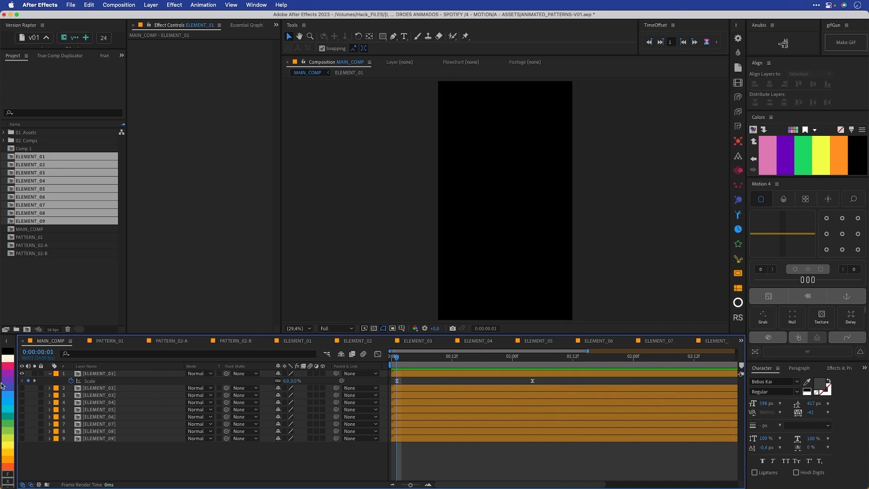
{"action": "left_click", "coordinate": [101, 383]}
{"action": "key", "text": "super+c"}
{"action": "left_click", "coordinate": [116, 388]}
{"action": "left_click", "coordinate": [120, 439], "text": "shift"}
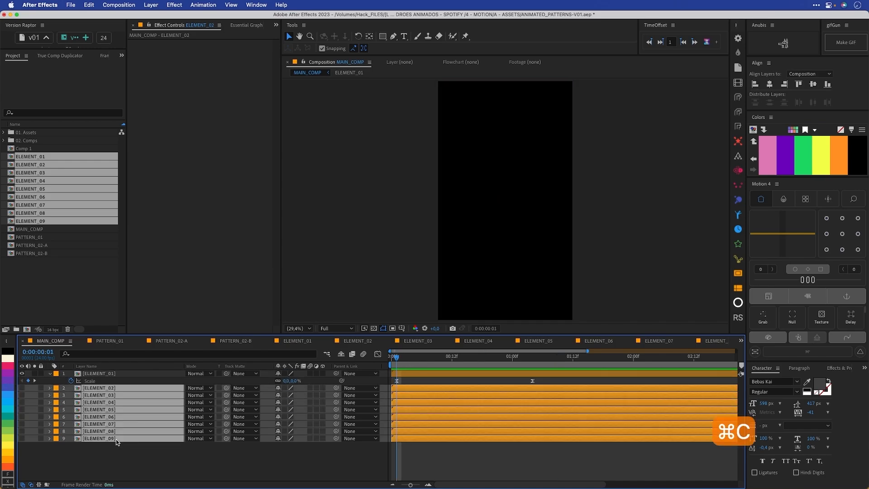
{"action": "key", "text": "super+v"}
{"action": "left_click_drag", "start_coordinate": [23, 397], "coordinate": [22, 439]}
{"action": "left_click", "coordinate": [117, 469]}
Step: Centre the ELEMENT_02 to ELEMENT_09 layers horizontally and vertically so they line up with ELEMENT_01
{"action": "left_click_drag", "start_coordinate": [398, 358], "coordinate": [427, 359]}
{"action": "left_click", "coordinate": [431, 388]}
{"action": "left_click", "coordinate": [431, 439], "text": "shift"}
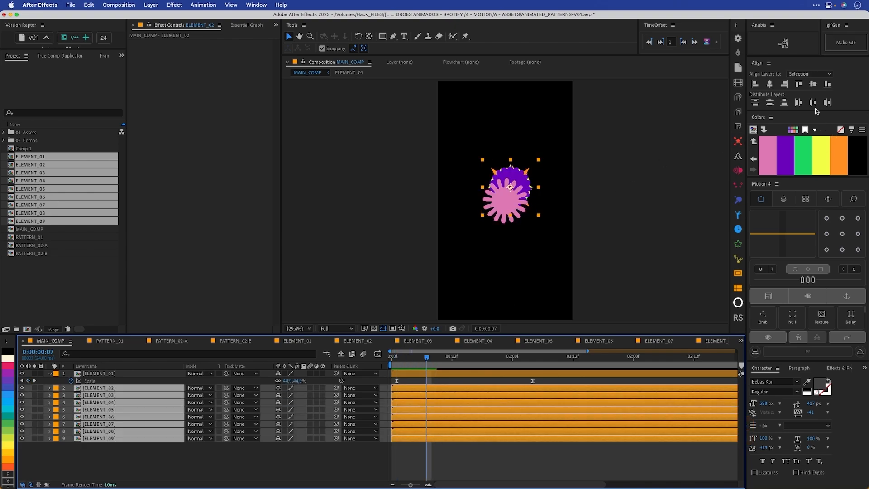
{"action": "left_click", "coordinate": [771, 84]}
{"action": "left_click", "coordinate": [814, 85]}
{"action": "left_click", "coordinate": [453, 462]}
Step: Stagger the start times of the ELEMENT_01 to ELEMENT_04 layers by a few frames, with higher layers starting later
{"action": "left_click_drag", "start_coordinate": [409, 358], "coordinate": [429, 396]}
{"action": "left_click", "coordinate": [425, 378]}
{"action": "left_click_drag", "start_coordinate": [423, 402], "coordinate": [433, 396]}
{"action": "left_click_drag", "start_coordinate": [433, 389], "coordinate": [438, 388]}
{"action": "left_click", "coordinate": [425, 400], "text": "shift"}
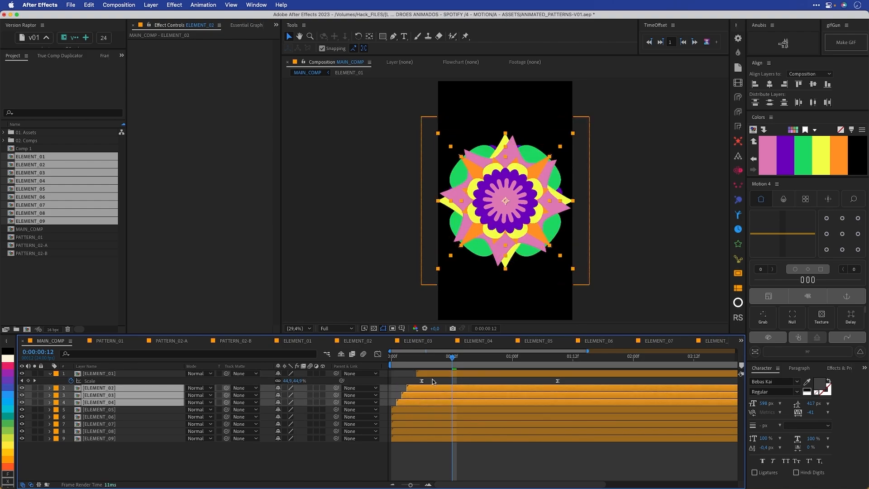
{"action": "left_click", "coordinate": [430, 374]}
{"action": "left_click", "coordinate": [422, 400], "text": "shift"}
{"action": "key", "text": "alt+Page_Down"}
{"action": "key", "text": "alt+Page_Down"}
Step: Extend the stagger through ELEMENT_08, starting ELEMENT_07 at about frame 8 and ELEMENT_01 at about frame 15, and preview the timing
{"action": "left_click_drag", "start_coordinate": [425, 410], "coordinate": [436, 409]}
{"action": "left_click_drag", "start_coordinate": [419, 417], "coordinate": [429, 424]}
{"action": "left_click", "coordinate": [432, 374], "text": "shift"}
{"action": "left_click", "coordinate": [441, 374]}
{"action": "key", "text": "space"}
{"action": "mouse_move", "coordinate": [452, 357]}
{"action": "left_mouse_down"}
{"action": "mouse_move", "coordinate": [391, 357]}
{"action": "mouse_move", "coordinate": [442, 357]}
{"action": "left_mouse_up"}
{"action": "left_click", "coordinate": [457, 439]}
{"action": "key", "text": "space"}
{"action": "key", "text": "space"}
{"action": "left_click", "coordinate": [449, 374]}
{"action": "left_click_drag", "start_coordinate": [425, 424], "coordinate": [455, 424]}
Step: Reveal ELEMENT_09's keyframes and move its final Scale keyframe to about 0:00:00:21
{"action": "left_click", "coordinate": [457, 438]}
{"action": "key", "text": "u"}
{"action": "left_click_drag", "start_coordinate": [533, 446], "coordinate": [497, 446]}
Step: Spread the ELEMENT_01 to ELEMENT_05 starts further apart, from about 0:00:00:14 for ELEMENT_05 to about 0:00:01:14 for ELEMENT_01
{"action": "left_click_drag", "start_coordinate": [442, 357], "coordinate": [487, 357]}
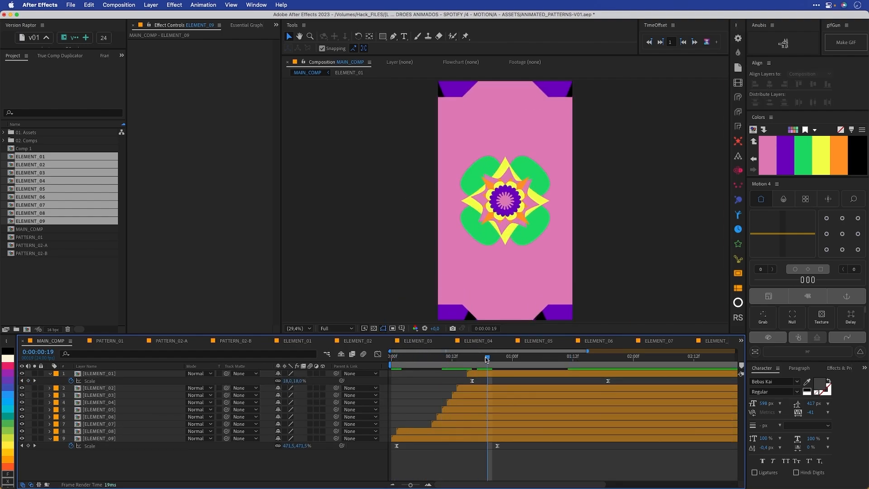
{"action": "left_click_drag", "start_coordinate": [491, 410], "coordinate": [511, 410]}
{"action": "left_click_drag", "start_coordinate": [498, 395], "coordinate": [544, 396]}
{"action": "left_click_drag", "start_coordinate": [487, 357], "coordinate": [509, 357]}
{"action": "left_click_drag", "start_coordinate": [503, 403], "coordinate": [523, 402]}
{"action": "left_click_drag", "start_coordinate": [508, 357], "coordinate": [578, 357]}
{"action": "left_click", "coordinate": [601, 387]}
{"action": "left_click_drag", "start_coordinate": [601, 388], "coordinate": [636, 388]}
{"action": "left_click_drag", "start_coordinate": [578, 357], "coordinate": [644, 357]}
{"action": "left_click_drag", "start_coordinate": [597, 374], "coordinate": [517, 358]}
Step: Add a full-frame solid layer to MAIN_COMP and undo the last change
{"action": "left_click", "coordinate": [87, 432]}
{"action": "left_click", "coordinate": [86, 411]}
{"action": "key", "text": "super+y"}
{"action": "key", "text": "Return"}
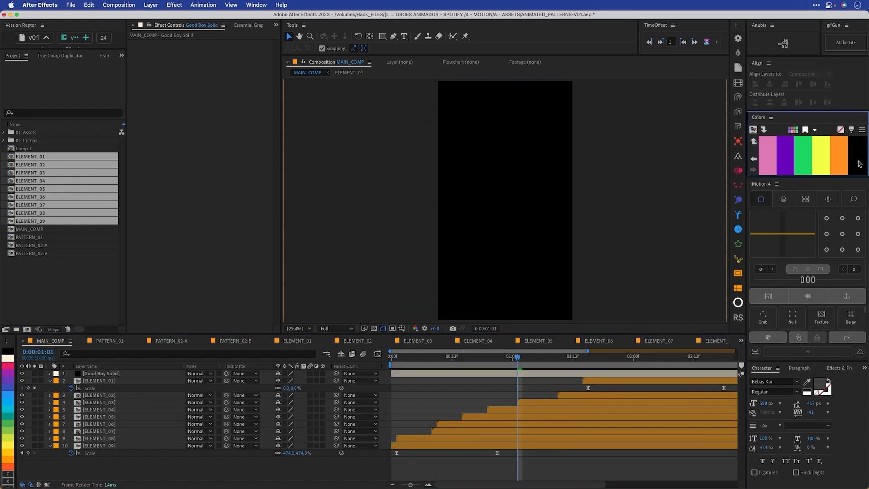
{"action": "key", "text": "super+z"}
Step: Open the source compositions of two ELEMENT layers from MAIN_COMP to check them
{"action": "double_click", "coordinate": [98, 410]}
{"action": "left_click", "coordinate": [82, 341]}
{"action": "double_click", "coordinate": [99, 402]}
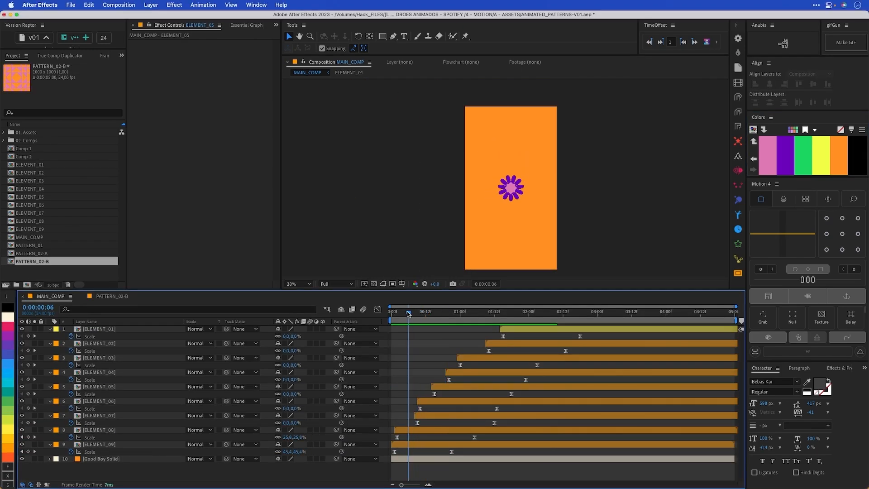
Step: Preview the staggered element animation in MAIN_COMP and inspect the last shape's growth up to 0:00:02:02
{"action": "key", "text": "space"}
{"action": "key", "text": "space"}
{"action": "left_click", "coordinate": [455, 315]}
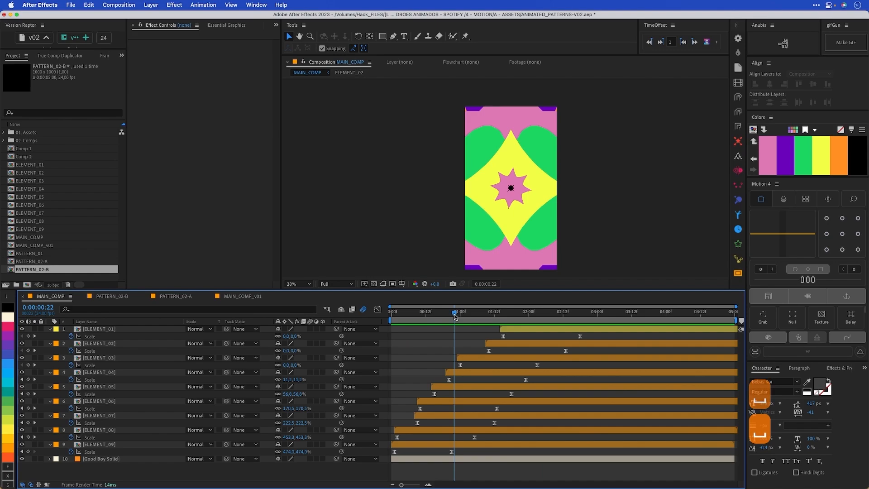
{"action": "left_click", "coordinate": [518, 317]}
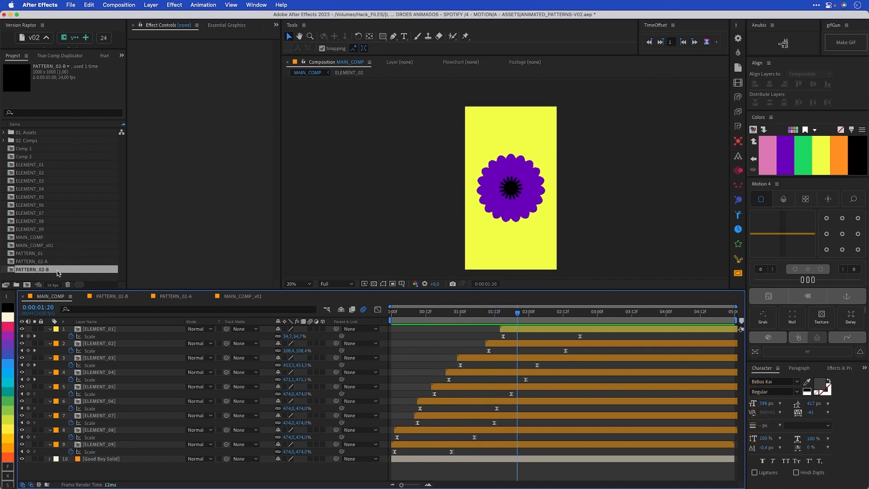
{"action": "key", "text": "shift+Page_Down"}
{"action": "left_click", "coordinate": [520, 314]}
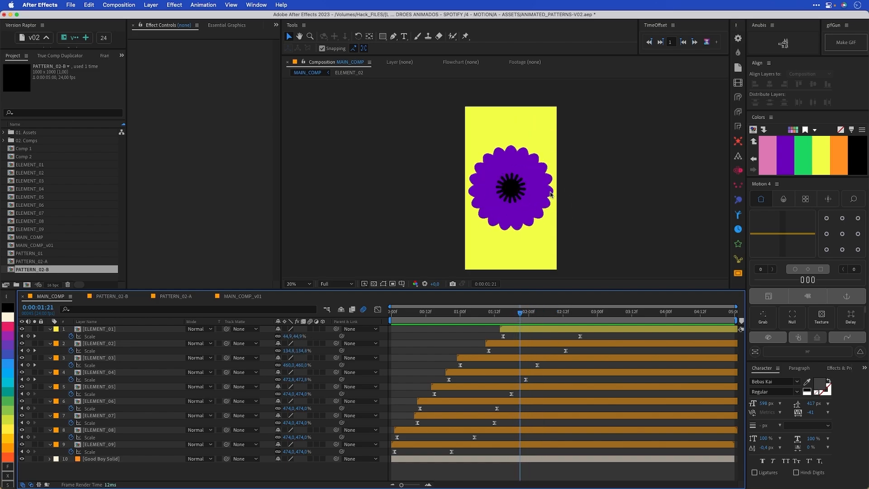
{"action": "left_click", "coordinate": [535, 316]}
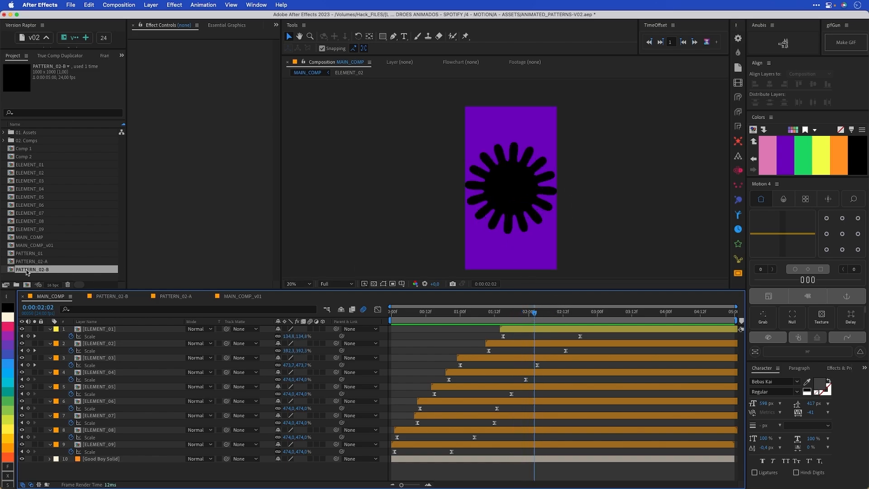
Step: Place PATTERN_02-B above ELEMENT_01 in MAIN_COMP, starting at about 0:00:02:05, and use ELEMENT_01 as its track matte
{"action": "left_click_drag", "start_coordinate": [27, 273], "coordinate": [507, 330]}
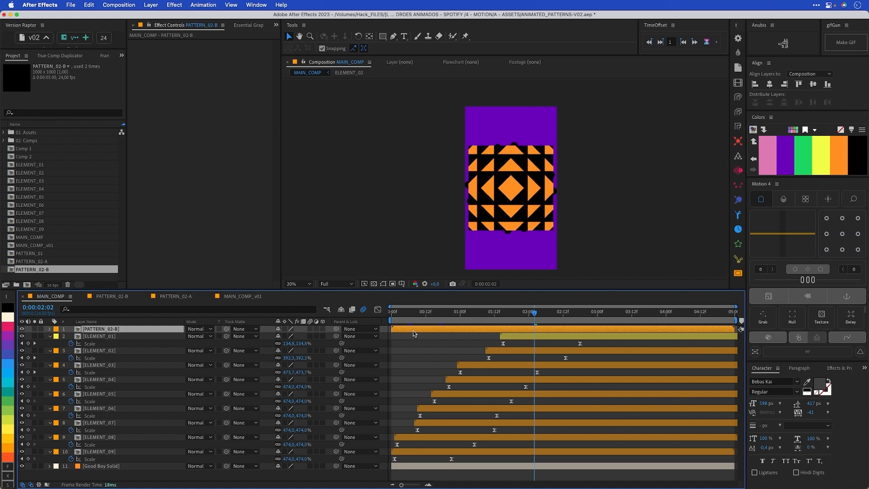
{"action": "left_click_drag", "start_coordinate": [414, 330], "coordinate": [543, 323]}
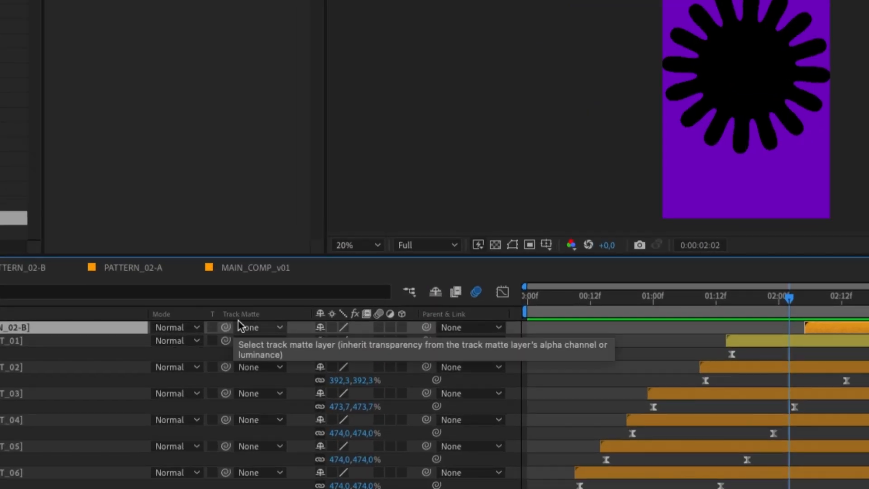
{"action": "left_click_drag", "start_coordinate": [226, 326], "coordinate": [198, 336]}
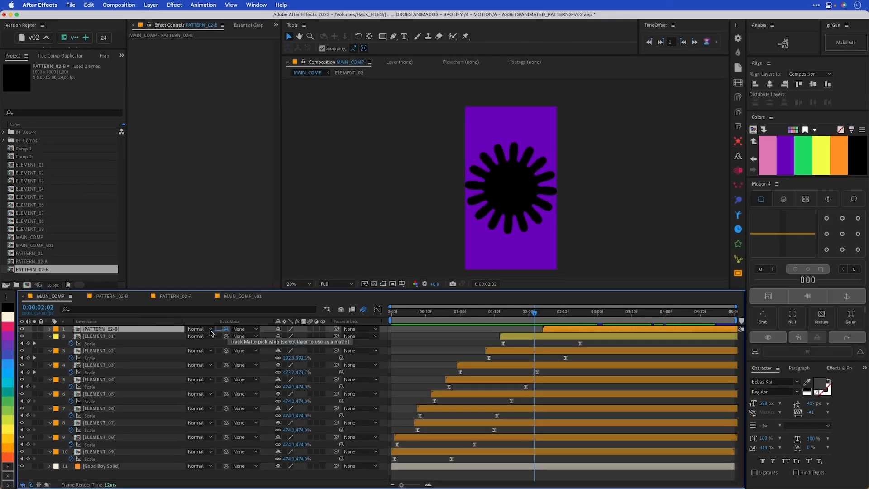
{"action": "left_click_drag", "start_coordinate": [126, 343], "coordinate": [123, 338]}
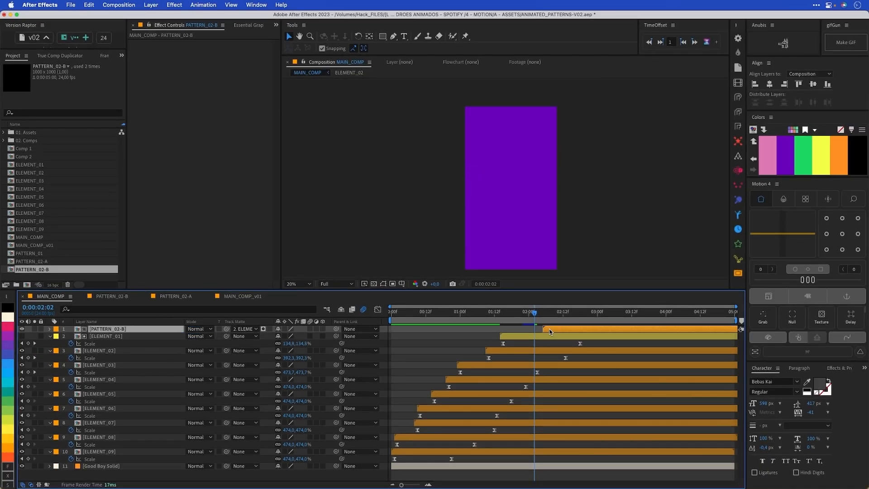
Step: Shift the PATTERN_02-B layer to start at about 0:00:02:01 and turn ELEMENT_01's visibility back on
{"action": "mouse_move", "coordinate": [551, 331]}
{"action": "left_mouse_down"}
{"action": "mouse_move", "coordinate": [539, 331]}
{"action": "mouse_move", "coordinate": [536, 315]}
{"action": "mouse_move", "coordinate": [548, 315]}
{"action": "left_mouse_up"}
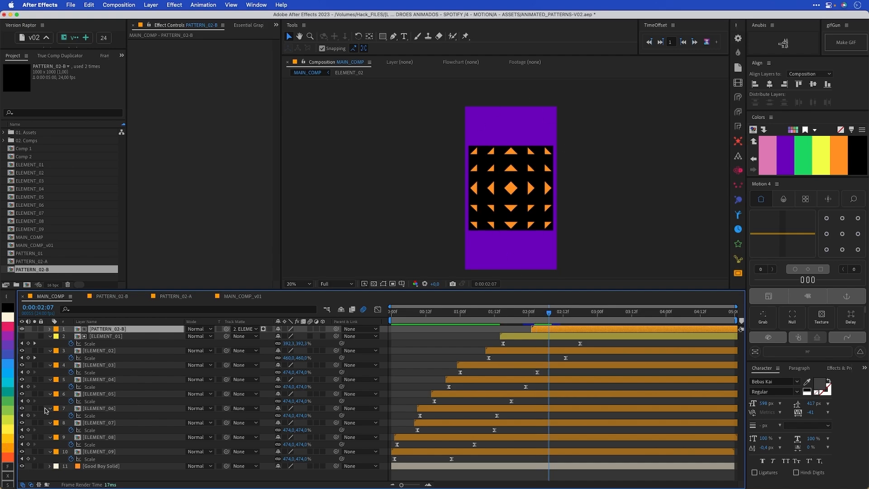
{"action": "left_click", "coordinate": [21, 337]}
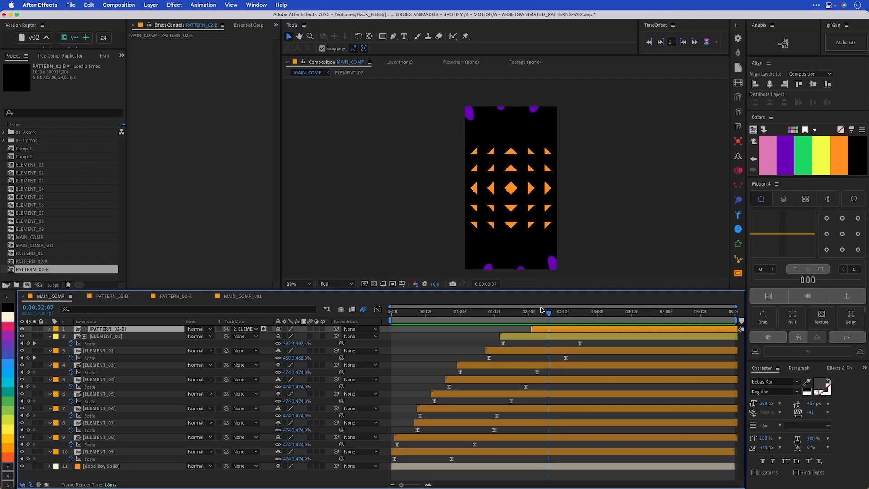
Step: Animate PATTERN_02-B's Scale with a keyframe at 100% near 0:00:02:01 and one at 120% at 0:00:02:09
{"action": "left_click_drag", "start_coordinate": [547, 313], "coordinate": [531, 338]}
{"action": "key", "text": "alt+shift+s"}
{"action": "type", "text": "15"}
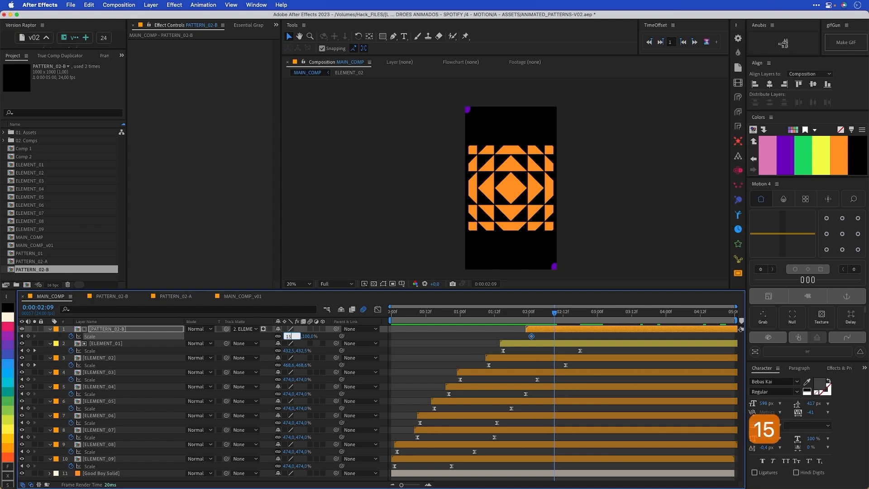
{"action": "key", "text": "BackSpace"}
{"action": "type", "text": "12"}
{"action": "key", "text": "BackSpace"}
{"action": "key", "text": "BackSpace"}
{"action": "type", "text": "20"}
{"action": "key", "text": "Return"}
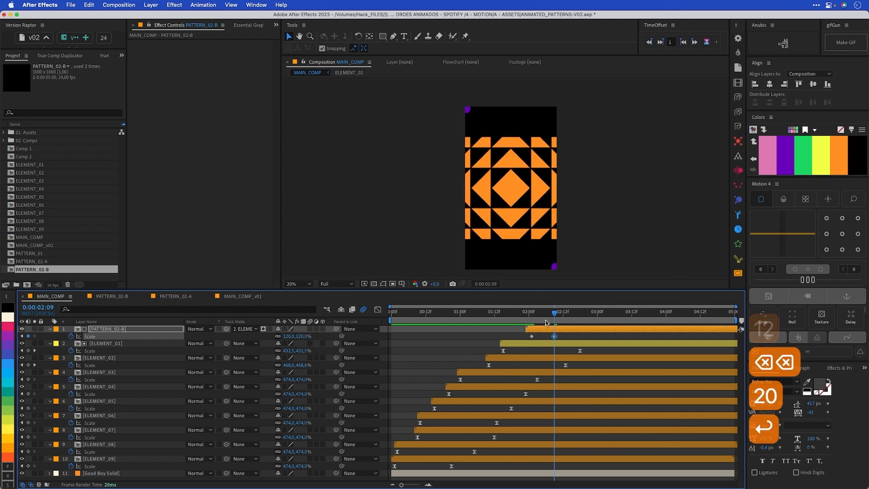
Step: Ease PATTERN_02-B's Scale keyframes into a steep S-curve and spread them to about 0:00:01:23 and 0:00:02:12
{"action": "mouse_move", "coordinate": [554, 313]}
{"action": "left_mouse_down"}
{"action": "mouse_move", "coordinate": [530, 315]}
{"action": "mouse_move", "coordinate": [546, 315]}
{"action": "left_mouse_up"}
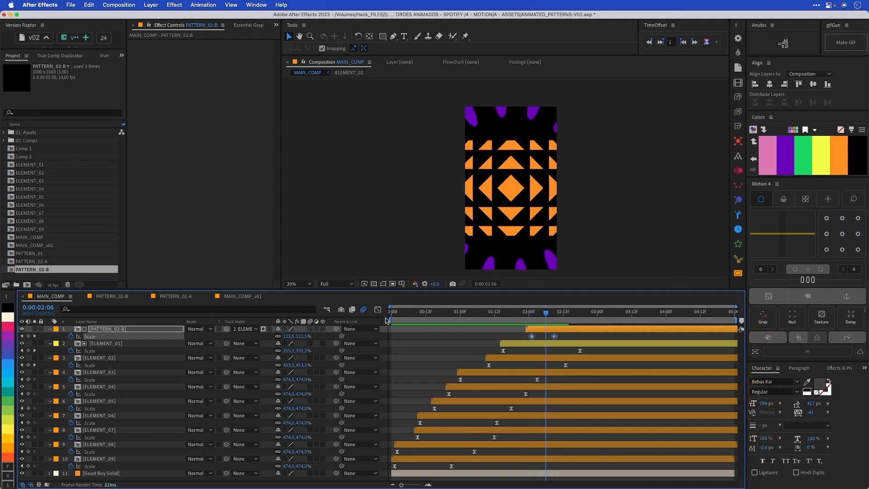
{"action": "left_click", "coordinate": [378, 310]}
{"action": "left_click_drag", "start_coordinate": [518, 340], "coordinate": [551, 457]}
{"action": "key", "text": "F9"}
{"action": "left_click_drag", "start_coordinate": [547, 336], "coordinate": [569, 335]}
{"action": "mouse_move", "coordinate": [560, 313]}
{"action": "left_mouse_down"}
{"action": "mouse_move", "coordinate": [532, 313]}
{"action": "mouse_move", "coordinate": [547, 313]}
{"action": "left_mouse_up"}
{"action": "left_click", "coordinate": [551, 388]}
{"action": "left_click_drag", "start_coordinate": [553, 389], "coordinate": [546, 390]}
{"action": "left_click_drag", "start_coordinate": [566, 322], "coordinate": [604, 326]}
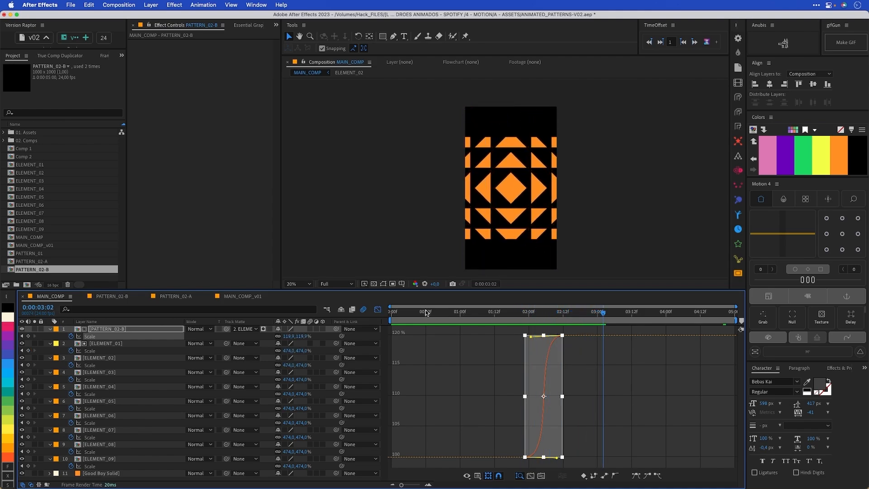
{"action": "left_click", "coordinate": [379, 311]}
{"action": "left_click", "coordinate": [520, 297]}
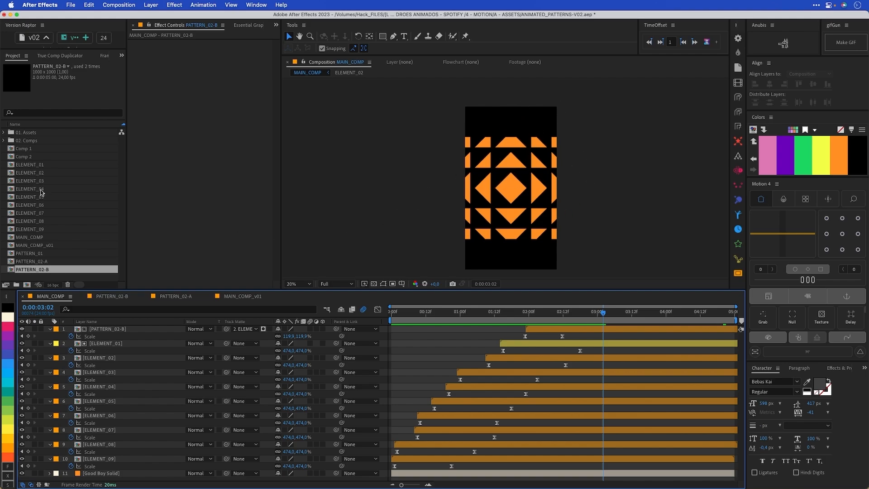
Step: Place ELEMENT_06 at the top of MAIN_COMP, starting at about 0:00:02:05, and add a 100% Scale keyframe at 0:00:02:11
{"action": "left_click_drag", "start_coordinate": [39, 206], "coordinate": [113, 318]}
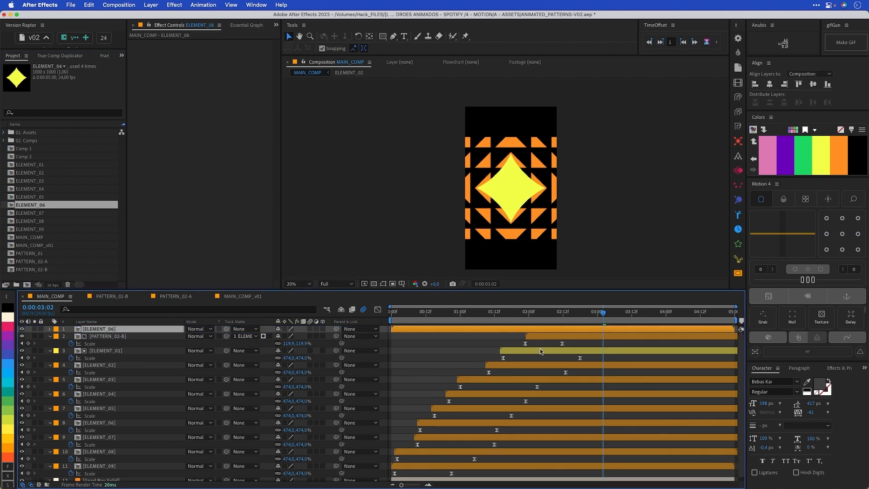
{"action": "left_click_drag", "start_coordinate": [407, 332], "coordinate": [557, 328]}
{"action": "left_click", "coordinate": [553, 313]}
{"action": "key", "text": "alt+s"}
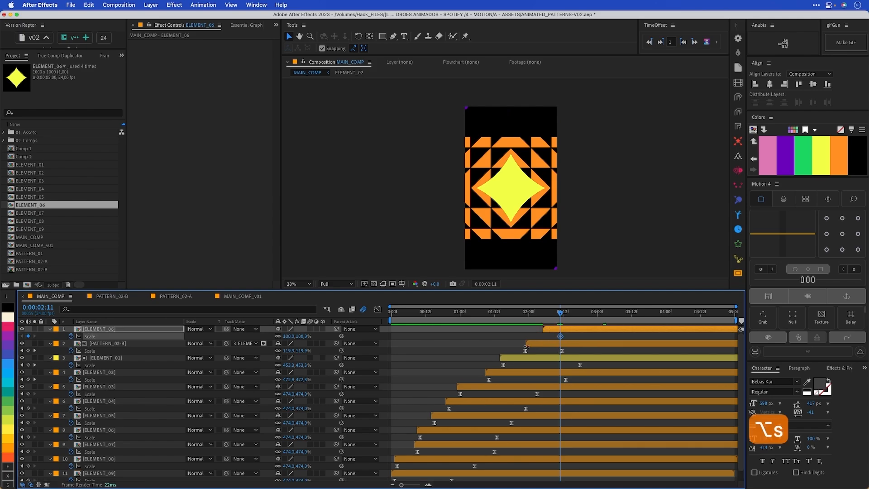
{"action": "key", "text": "alt+r"}
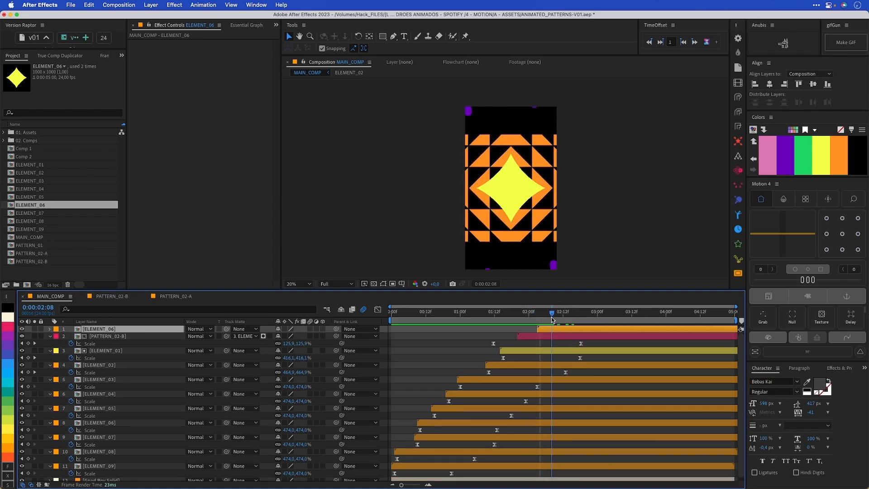
Step: Animate ELEMENT_06's Scale from 0% at about 0:00:02:04 to 100% at about 0:00:02:17
{"action": "key", "text": "alt+s"}
{"action": "type", "text": "0"}
{"action": "key", "text": "Return"}
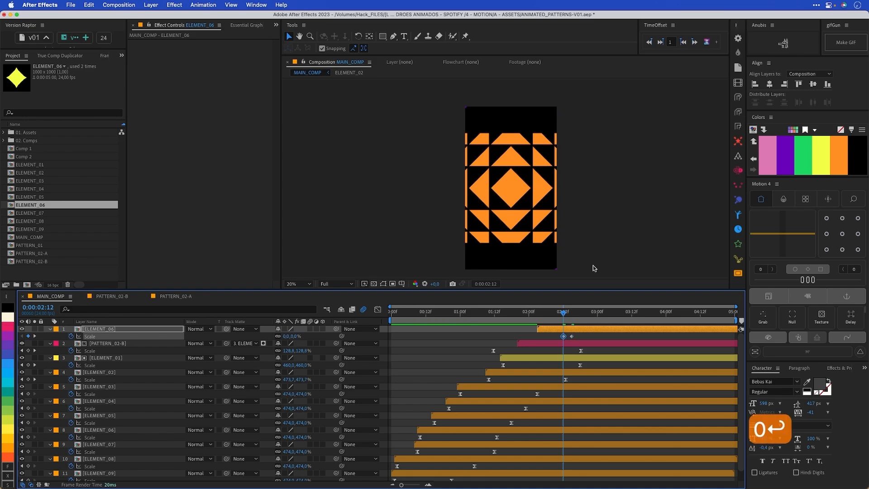
{"action": "left_click_drag", "start_coordinate": [563, 337], "coordinate": [541, 336]}
{"action": "left_click_drag", "start_coordinate": [572, 337], "coordinate": [578, 336]}
Step: Ease ELEMENT_06's two Scale keyframes with long influence handles and shift them to about 0:00:02:00 and 0:00:02:13
{"action": "left_click", "coordinate": [378, 310]}
{"action": "left_click_drag", "start_coordinate": [506, 330], "coordinate": [587, 461]}
{"action": "key", "text": "F9"}
{"action": "left_click_drag", "start_coordinate": [564, 335], "coordinate": [554, 335]}
{"action": "left_click_drag", "start_coordinate": [540, 458], "coordinate": [528, 458]}
{"action": "left_click_drag", "start_coordinate": [545, 458], "coordinate": [567, 457]}
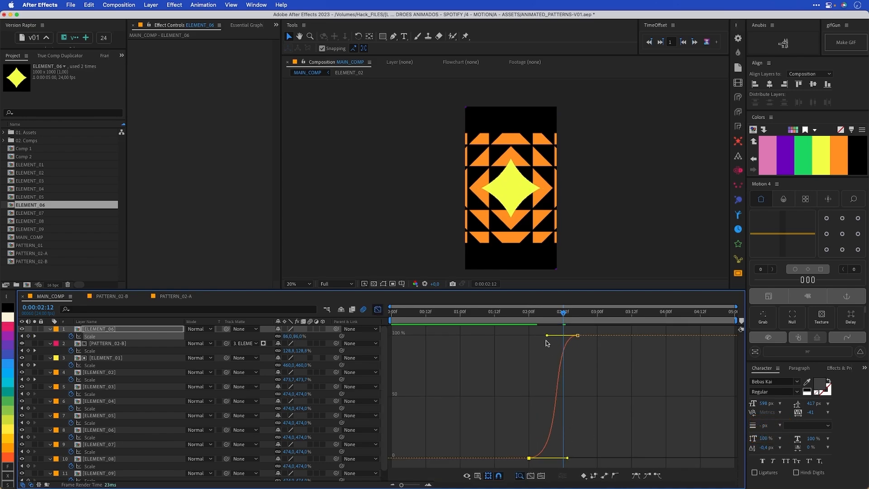
{"action": "left_click_drag", "start_coordinate": [547, 336], "coordinate": [545, 332]}
{"action": "left_click_drag", "start_coordinate": [529, 312], "coordinate": [566, 337]}
{"action": "left_click", "coordinate": [377, 310]}
Step: Add a third Scale keyframe at 256% to ELEMENT_06, place it at about 0:00:04:01, and smooth the curve through the middle keyframe
{"action": "left_click_drag", "start_coordinate": [290, 337], "coordinate": [360, 336]}
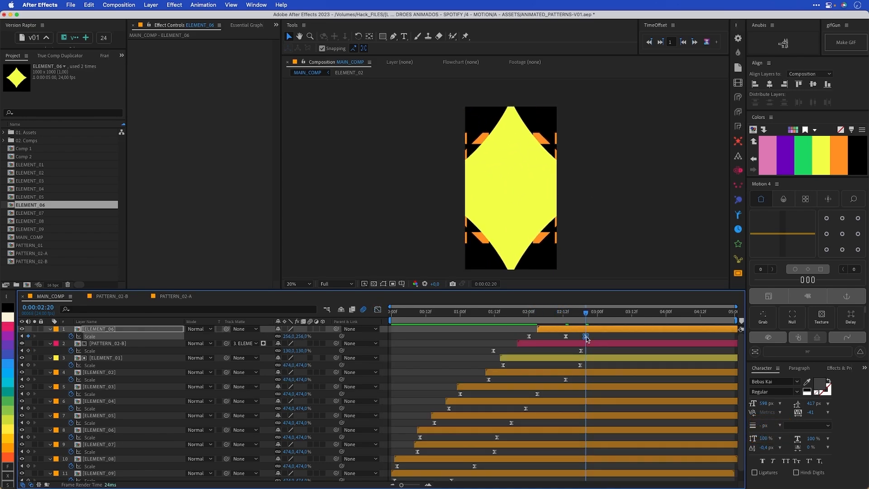
{"action": "left_click_drag", "start_coordinate": [586, 338], "coordinate": [592, 338]}
{"action": "mouse_move", "coordinate": [586, 313]}
{"action": "left_mouse_down"}
{"action": "mouse_move", "coordinate": [549, 312]}
{"action": "mouse_move", "coordinate": [578, 313]}
{"action": "left_mouse_up"}
{"action": "left_click", "coordinate": [377, 310]}
{"action": "left_click_drag", "start_coordinate": [571, 410], "coordinate": [542, 427]}
{"action": "left_click_drag", "start_coordinate": [576, 401], "coordinate": [590, 395]}
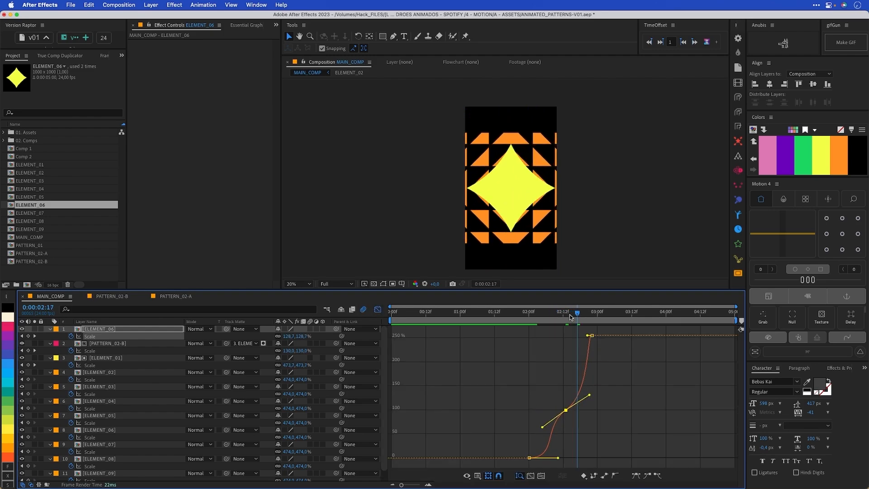
{"action": "left_click_drag", "start_coordinate": [577, 312], "coordinate": [586, 335]}
{"action": "left_click_drag", "start_coordinate": [592, 335], "coordinate": [718, 343]}
{"action": "left_click_drag", "start_coordinate": [689, 355], "coordinate": [608, 372]}
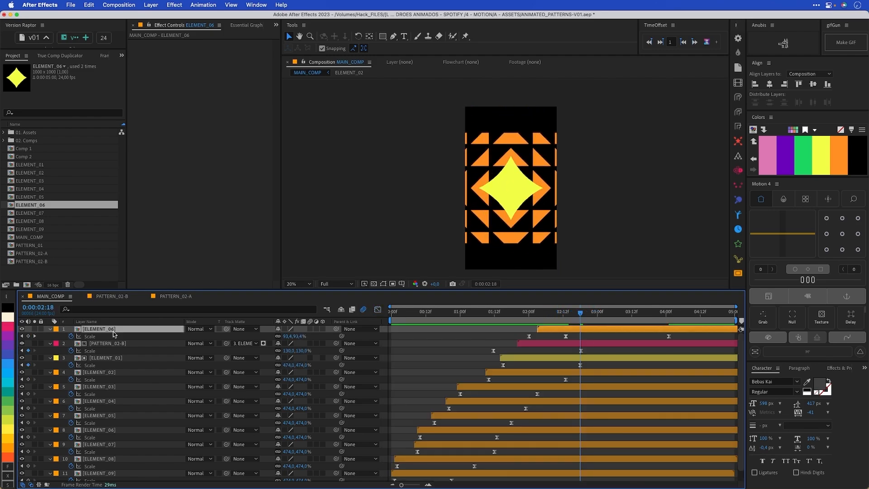
Step: Animate ELEMENT_06's Rotation from about -105° near 0:00:02:04 to 0° near 0:00:02:17
{"action": "key", "text": "alt+r"}
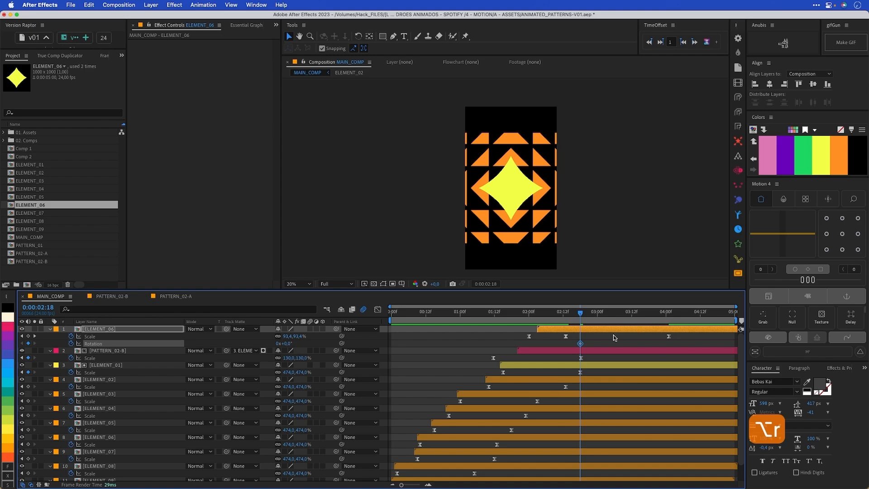
{"action": "left_click_drag", "start_coordinate": [581, 345], "coordinate": [594, 344]}
{"action": "left_click_drag", "start_coordinate": [580, 314], "coordinate": [550, 315]}
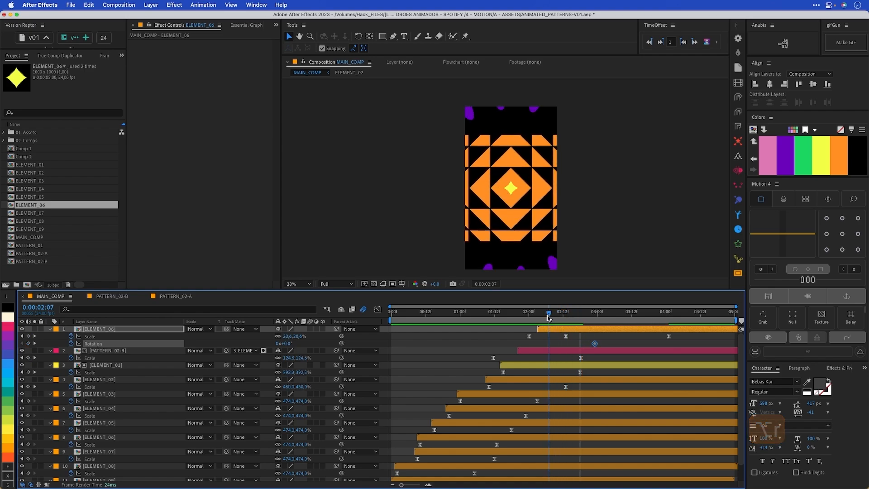
{"action": "left_click_drag", "start_coordinate": [289, 344], "coordinate": [247, 349]}
{"action": "left_click_drag", "start_coordinate": [550, 314], "coordinate": [532, 316]}
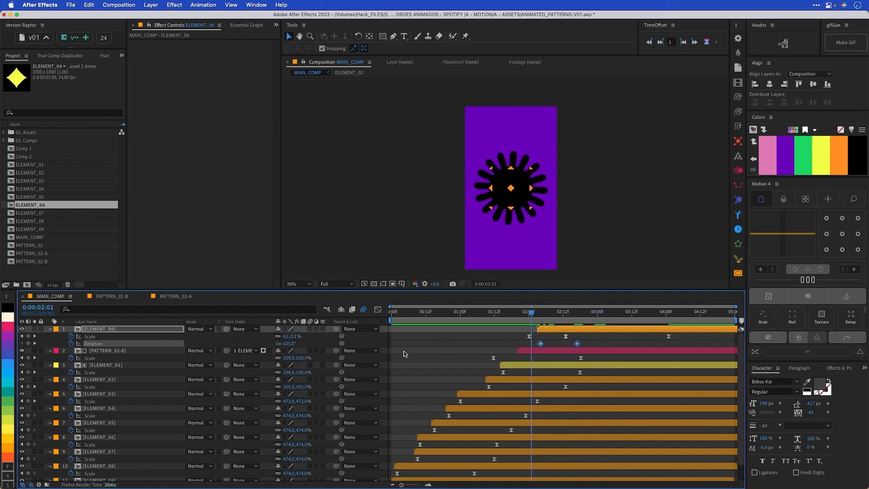
Step: Ease ELEMENT_06's Rotation keyframes, lengthen their influence handles into a steep S-curve, and scrub through the spin
{"action": "left_click", "coordinate": [379, 310]}
{"action": "key", "text": "F9"}
{"action": "left_click_drag", "start_coordinate": [553, 458], "coordinate": [578, 458]}
{"action": "left_click_drag", "start_coordinate": [593, 349], "coordinate": [571, 332]}
{"action": "left_click_drag", "start_coordinate": [565, 335], "coordinate": [548, 335]}
{"action": "left_click_drag", "start_coordinate": [538, 315], "coordinate": [628, 325]}
{"action": "left_click", "coordinate": [377, 310]}
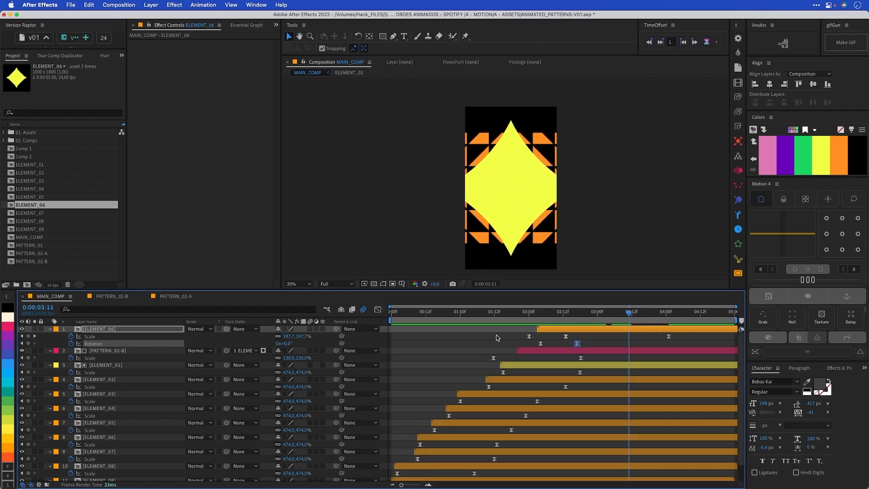
Step: Add the expression time to ELEMENT_06's Rotation and scrub the timeline to check the turning
{"action": "left_click", "coordinate": [586, 345]}
{"action": "left_click", "coordinate": [577, 344]}
{"action": "left_click", "coordinate": [71, 344], "text": "alt"}
{"action": "type", "text": "time"}
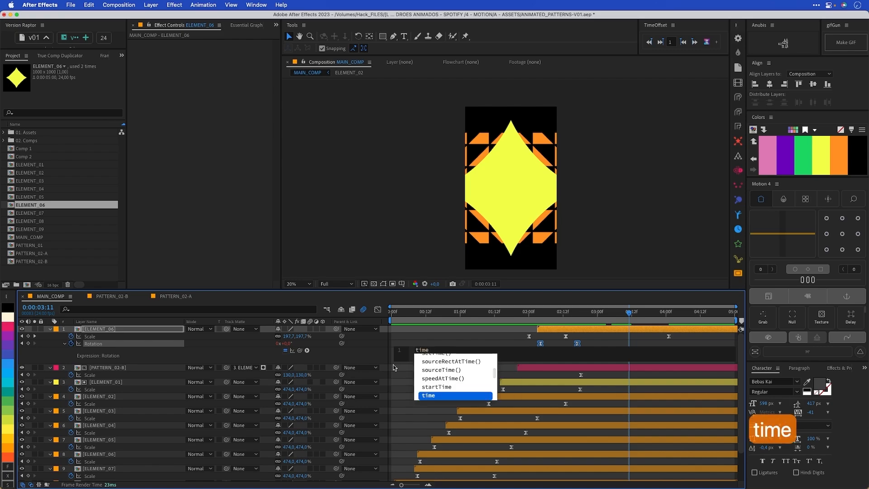
{"action": "left_click", "coordinate": [364, 358]}
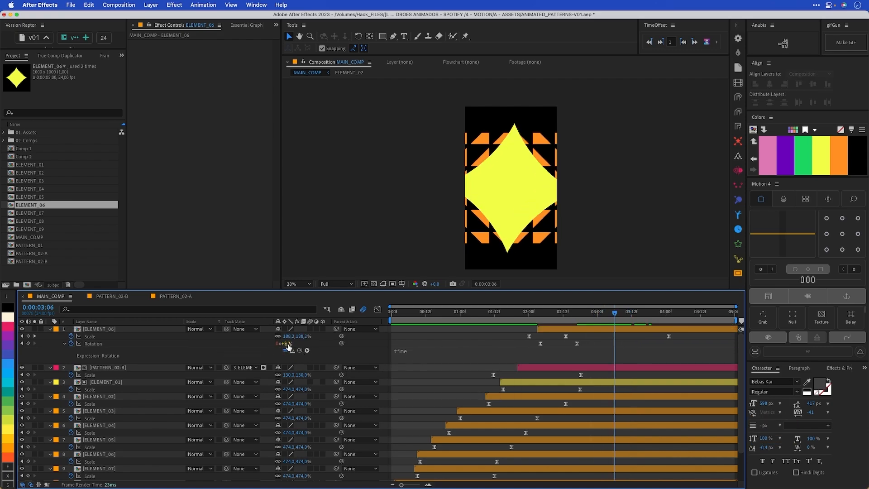
{"action": "left_click_drag", "start_coordinate": [615, 314], "coordinate": [643, 316]}
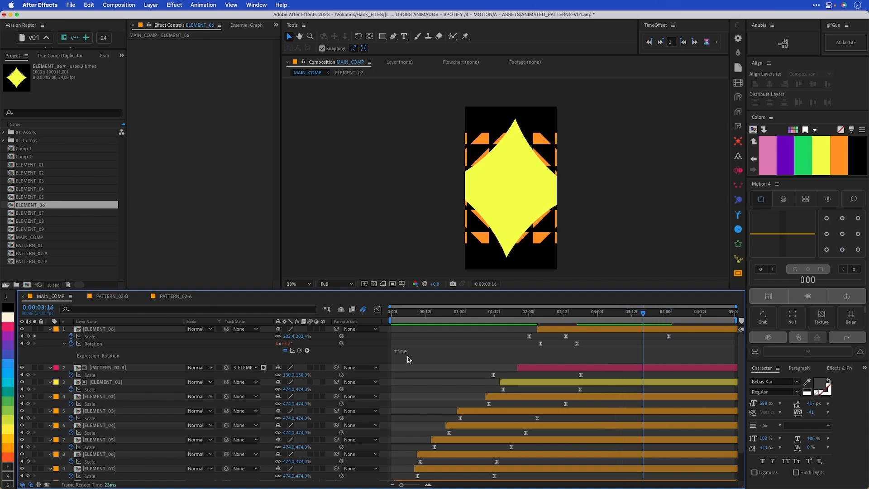
Step: Extend ELEMENT_06's Rotation expression to time*50
{"action": "left_click", "coordinate": [424, 351]}
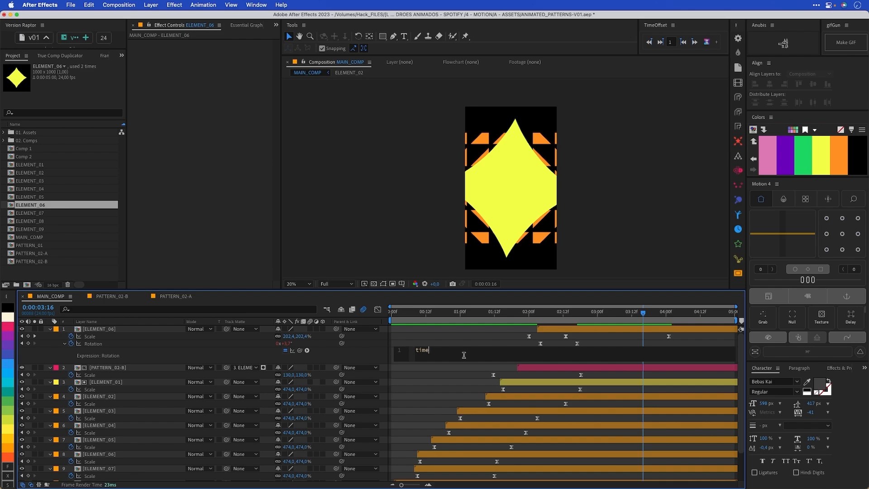
{"action": "type", "text": "*50"}
{"action": "key", "text": "KP_Enter"}
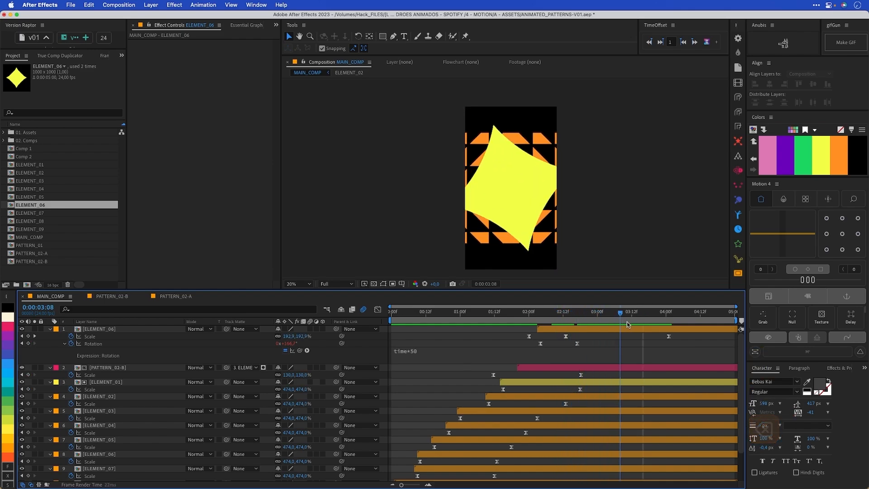